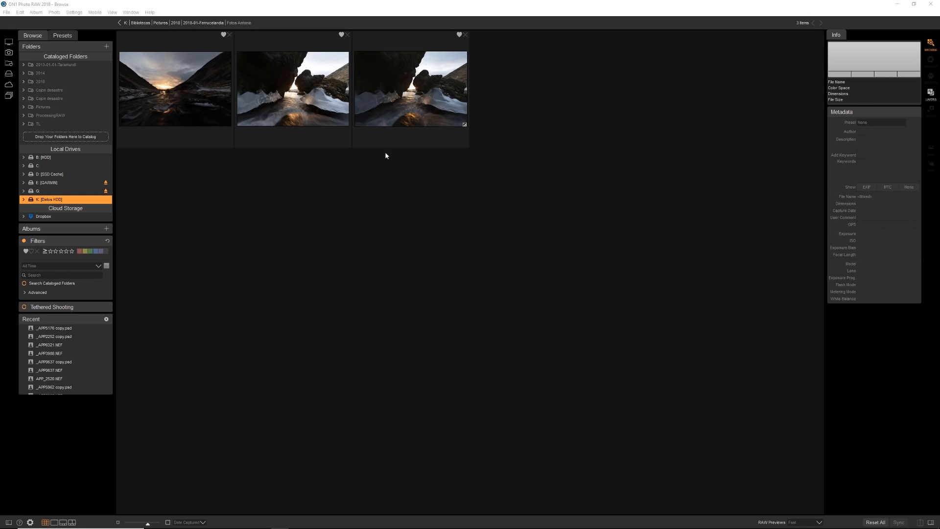
Step: Select all three raw photos in the folder and open them in Layers, added together as layers
left_click(400, 99)
left_click(293, 98)
left_click(193, 104)
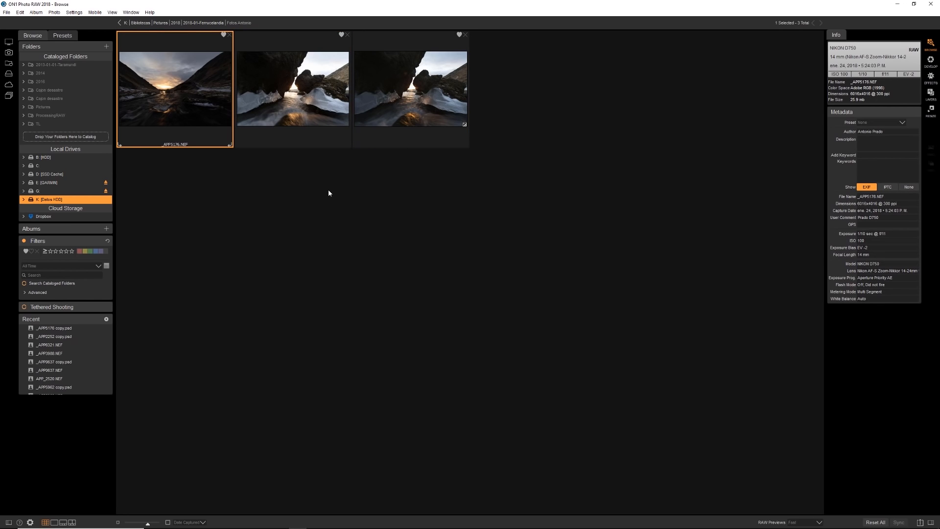
left_click(400, 99, "shift")
right_click(402, 99)
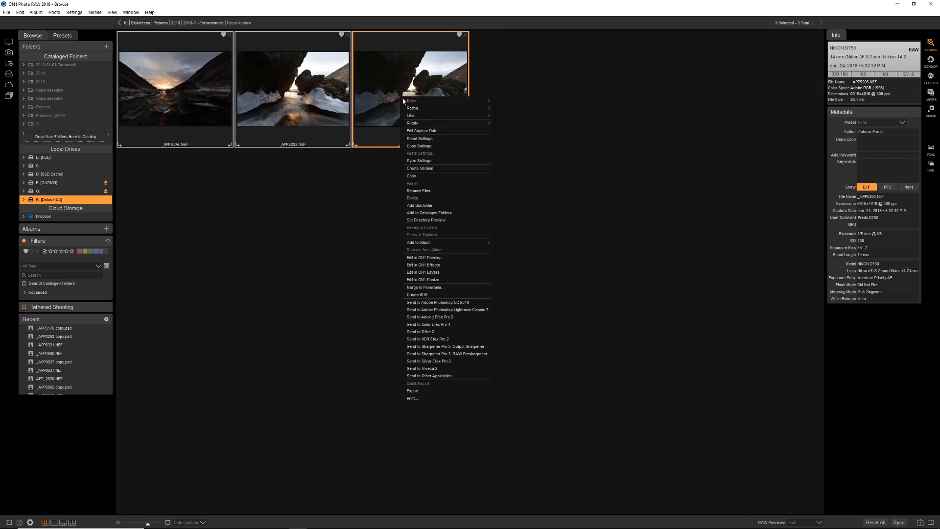
left_click(436, 274)
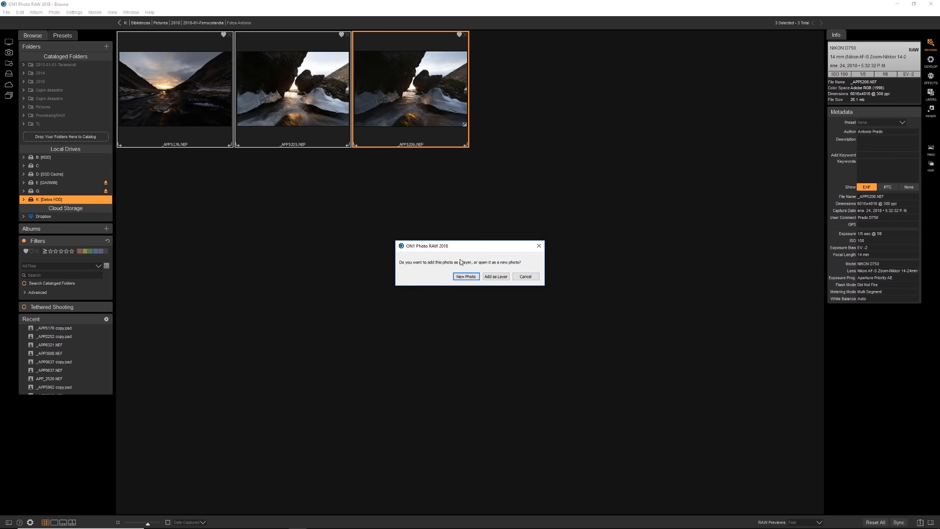
left_click(501, 277)
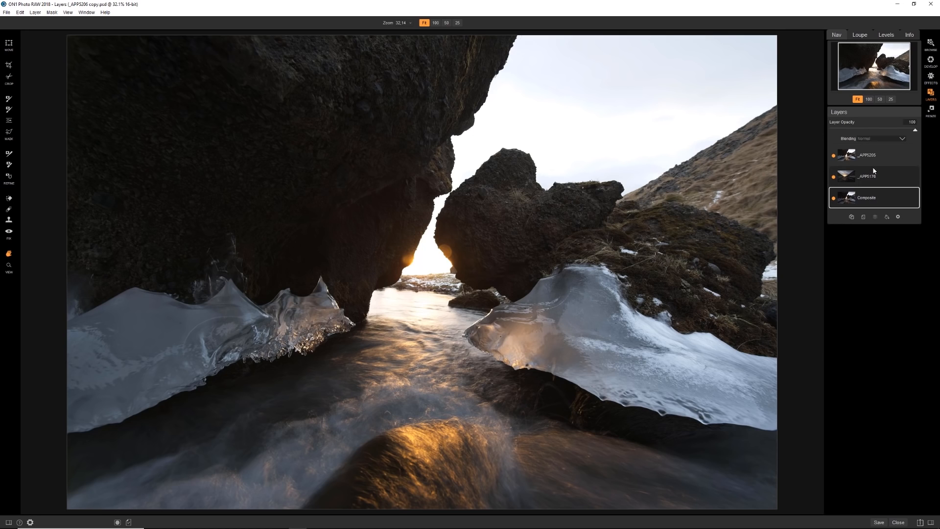
Step: Move the _APP5176 layer to the bottom of the stack and compare the image with the _APP5205 layer hidden and shown
left_click_drag(870, 174, 865, 205)
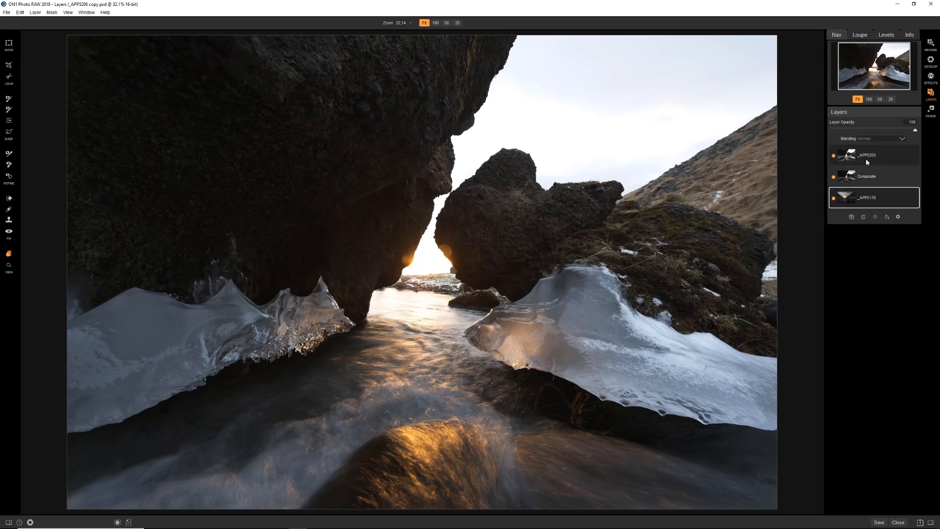
left_click(834, 155)
left_click(834, 155)
left_click(833, 155)
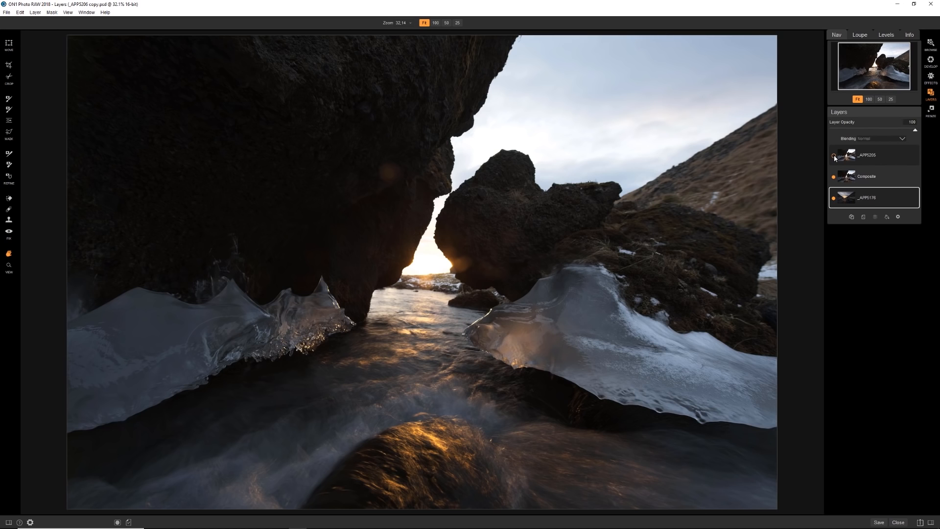
left_click(834, 155)
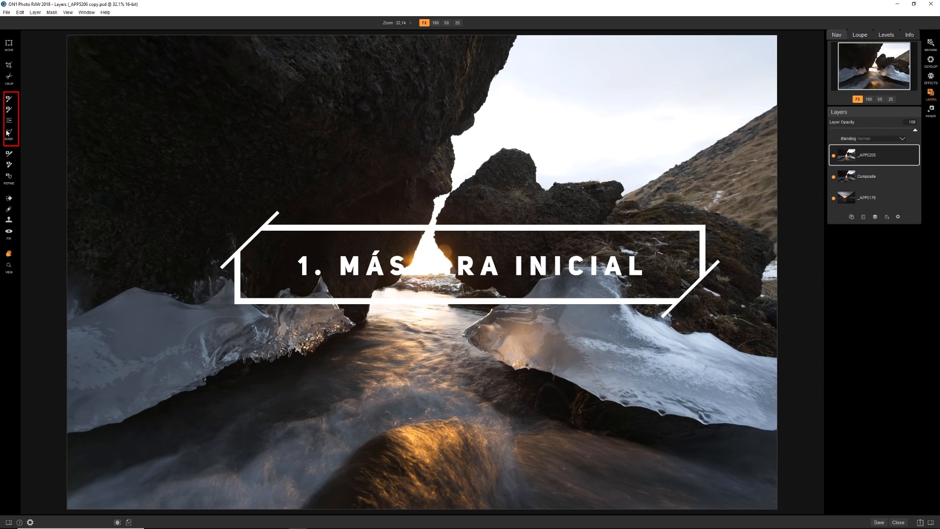
Step: Paint the river out of the _APP5205 layer with the Masking Brush, using Perfect Brush and enlarging the size to 700, then view the mask
left_click(9, 99)
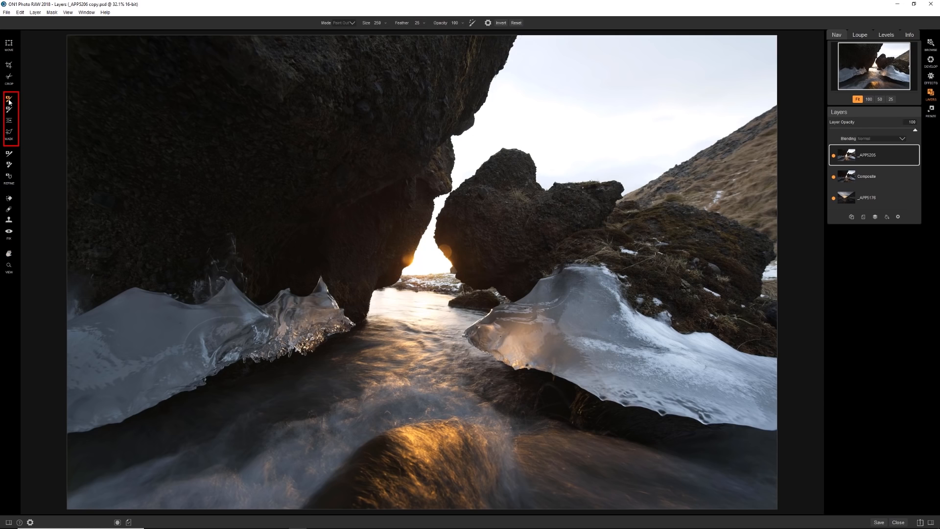
left_click(472, 23)
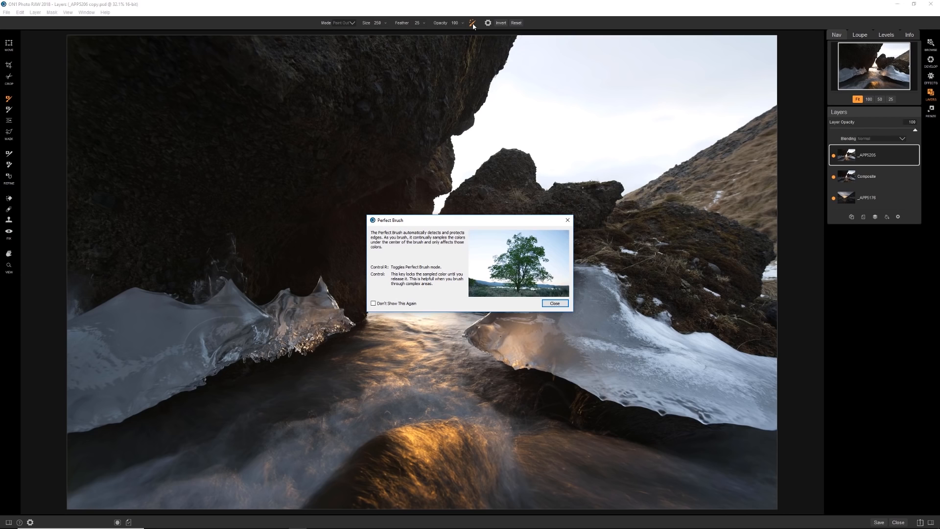
left_click(555, 303)
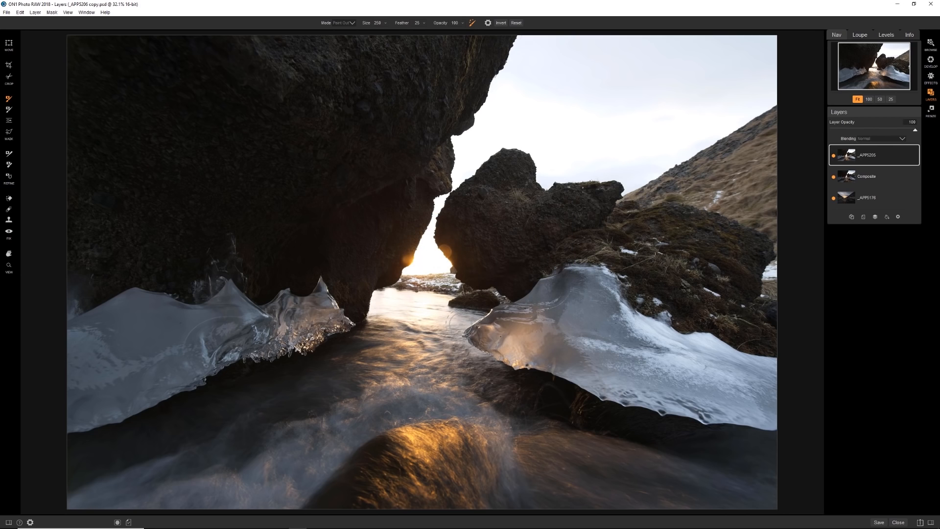
mouse_move(394, 350)
left_mouse_down()
mouse_move(384, 301)
mouse_move(439, 317)
mouse_move(477, 311)
mouse_move(439, 343)
mouse_move(647, 424)
mouse_move(397, 362)
mouse_move(373, 403)
mouse_move(235, 478)
mouse_move(713, 486)
mouse_move(561, 421)
mouse_move(310, 434)
mouse_move(241, 394)
mouse_move(248, 398)
left_mouse_up()
key("bracketright")
key("bracketright")
key("bracketright")
key("bracketright")
key("bracketright")
key("bracketright")
key("bracketright")
key("bracketright")
key("bracketright")
key("ctrl+m")
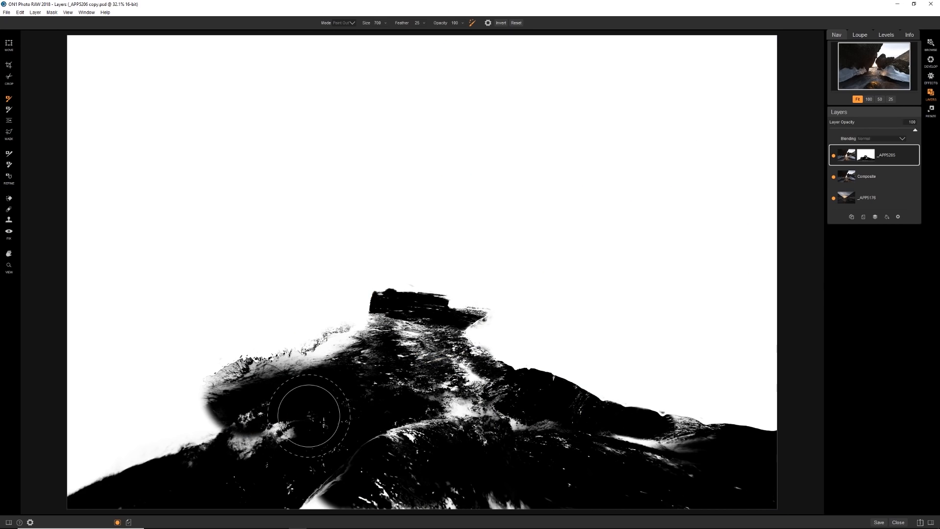
Step: Paint out the remaining specks in the river mask without Perfect Brush, then refine near its edges with Perfect Brush at size 400
mouse_move(419, 408)
left_mouse_down()
mouse_move(253, 411)
mouse_move(95, 453)
mouse_move(180, 442)
mouse_move(51, 483)
mouse_move(312, 436)
mouse_move(299, 475)
mouse_move(413, 414)
mouse_move(411, 340)
mouse_move(378, 358)
mouse_move(365, 358)
mouse_move(375, 348)
mouse_move(357, 351)
mouse_move(367, 348)
mouse_move(380, 345)
mouse_move(347, 372)
mouse_move(282, 390)
mouse_move(360, 358)
left_mouse_up()
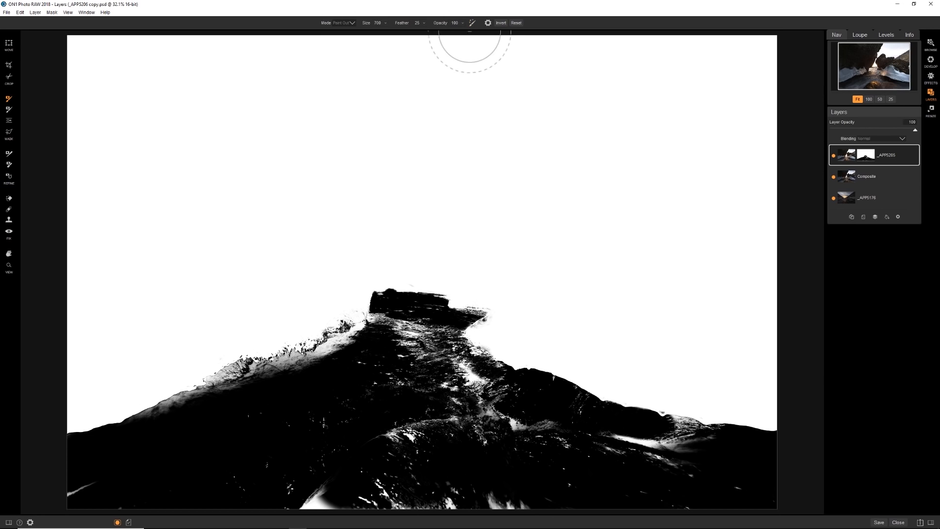
mouse_move(443, 367)
left_mouse_down()
mouse_move(408, 391)
mouse_move(501, 425)
mouse_move(726, 477)
mouse_move(529, 485)
mouse_move(498, 505)
mouse_move(281, 504)
mouse_move(339, 444)
mouse_move(279, 466)
mouse_move(311, 427)
mouse_move(210, 478)
mouse_move(231, 470)
mouse_move(80, 504)
mouse_move(309, 431)
mouse_move(396, 385)
mouse_move(409, 361)
mouse_move(402, 334)
mouse_move(425, 343)
mouse_move(436, 369)
mouse_move(369, 353)
mouse_move(389, 330)
mouse_move(350, 363)
left_mouse_up()
key("bracketleft")
key("bracketleft")
key("bracketleft")
left_click(472, 22)
left_click(555, 303)
mouse_move(367, 336)
left_mouse_down()
mouse_move(329, 362)
mouse_move(307, 361)
mouse_move(218, 397)
mouse_move(379, 338)
left_mouse_up()
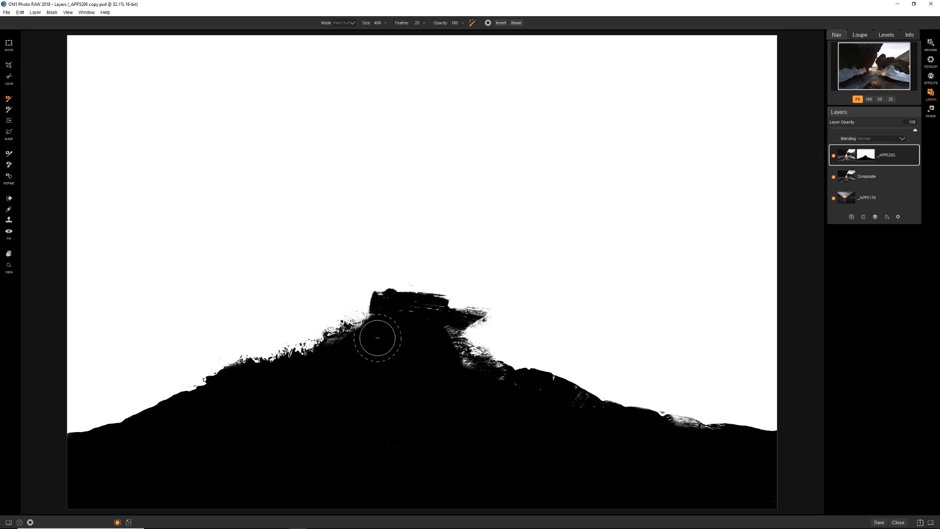
mouse_move(457, 369)
left_mouse_down()
mouse_move(467, 371)
mouse_move(441, 346)
mouse_move(492, 384)
mouse_move(445, 346)
left_mouse_up()
Step: Clean up the river mask along the edge of the ice on the right bank with brush size 150
key("bracketleft")
key("bracketleft")
key("bracketleft")
key("bracketleft")
key("bracketleft")
left_click_drag(582, 402, 708, 429)
left_click_drag(519, 386, 451, 345)
Step: Check the river mask on its own and compare the image with the _APP5205 layer hidden and shown
key("o")
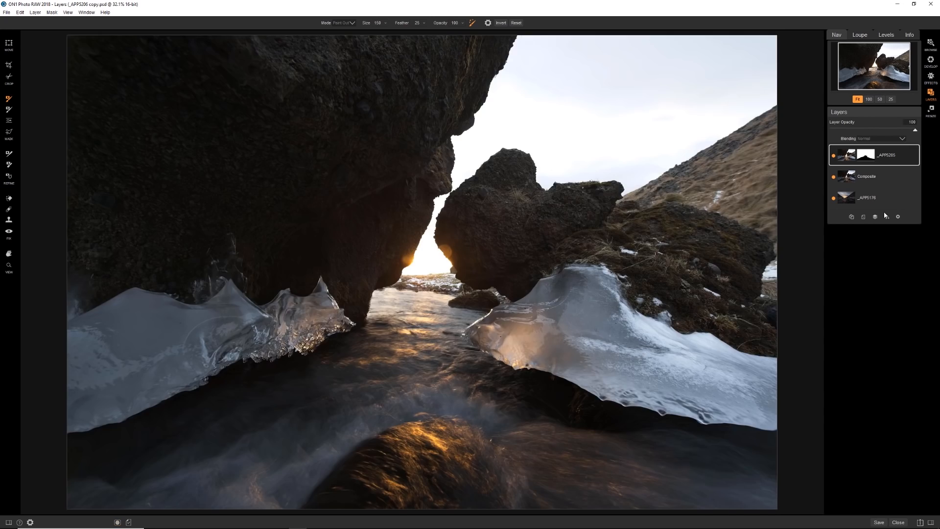
key("o")
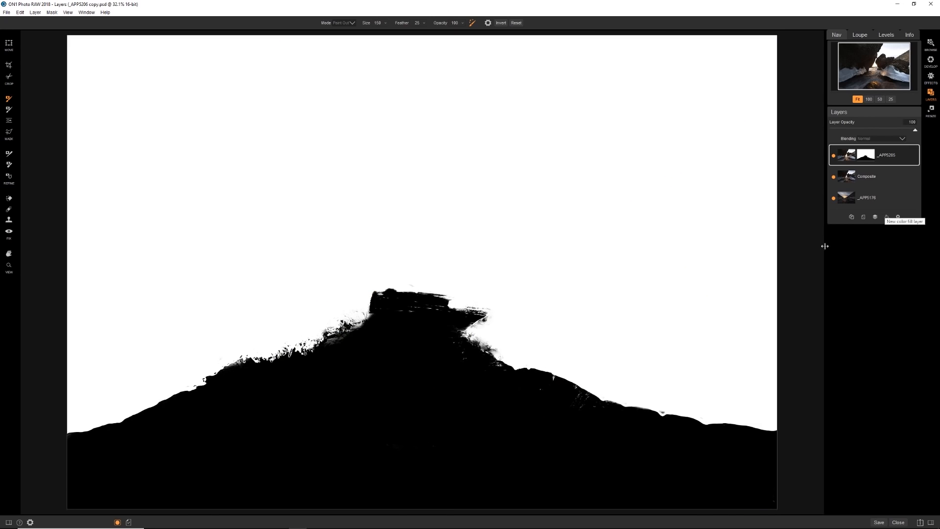
key("o")
left_click(833, 157)
left_click(834, 158)
left_click(834, 158)
left_click(834, 157)
left_click(834, 157)
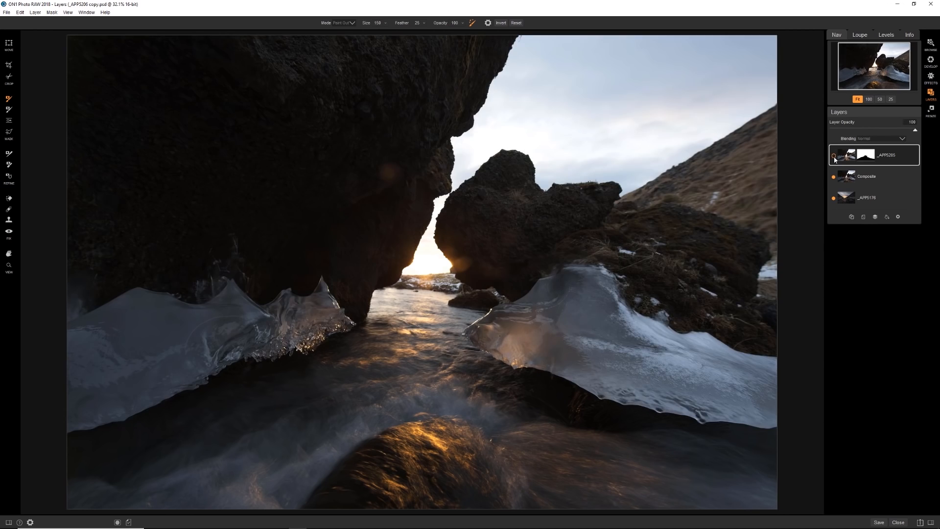
left_click(833, 157)
left_click(834, 157)
left_click(834, 158)
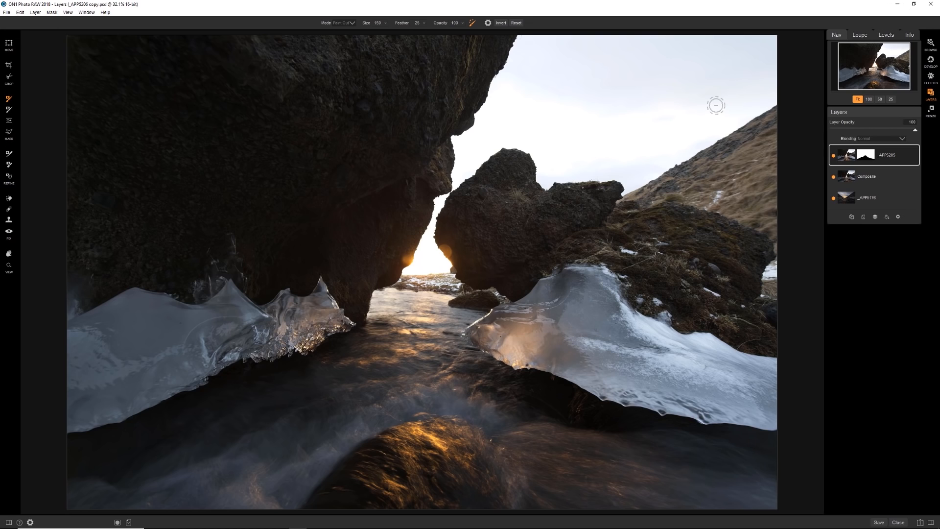
Step: Merge the masked _APP5205 layer with the Composite layer and compare the result with the sunset valley layer beneath
left_click(879, 175, "shift")
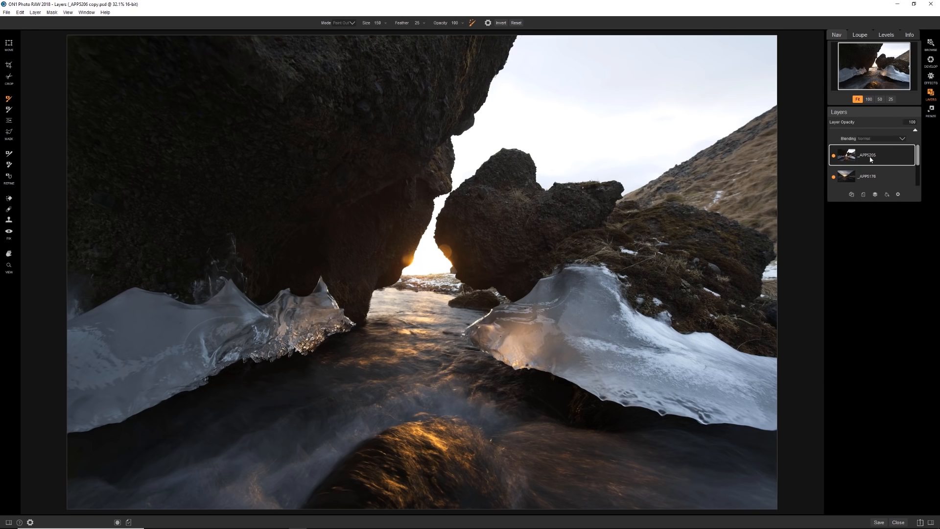
left_click(834, 157)
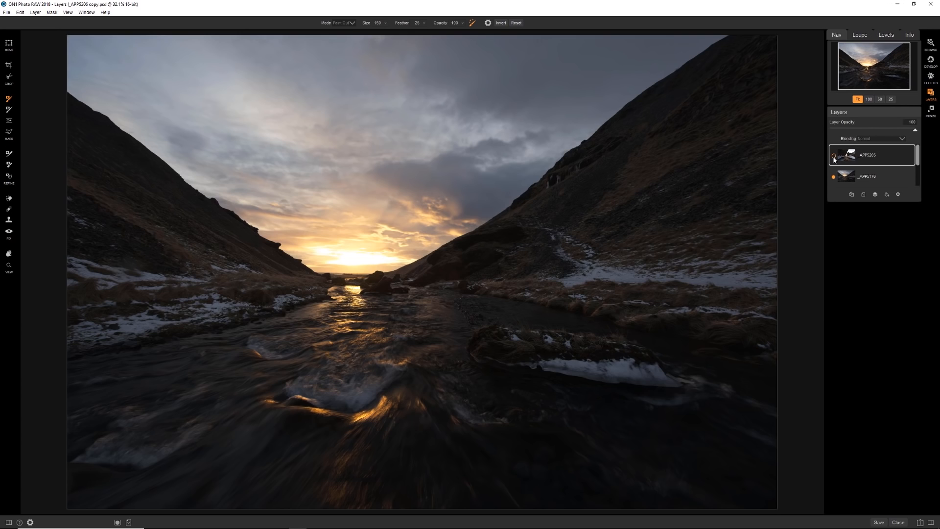
left_click(834, 158)
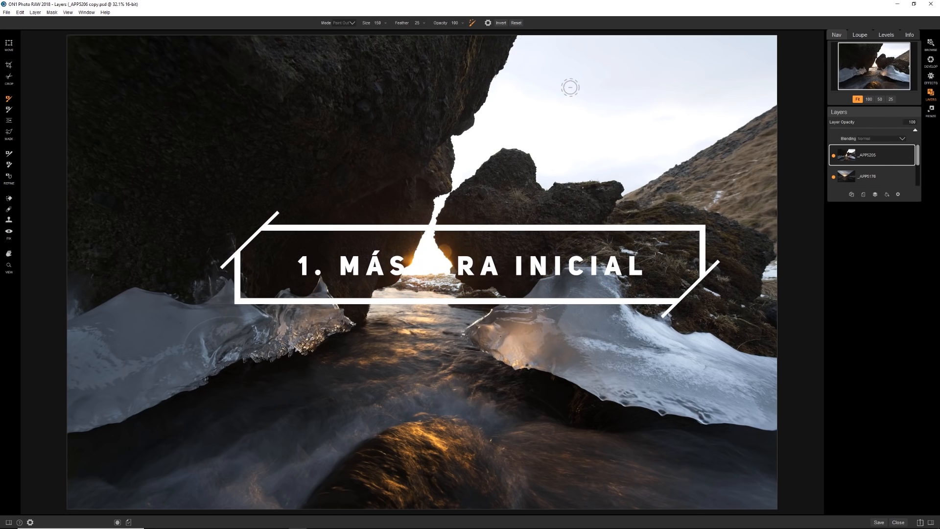
Step: Mask out the sky of the merged layer with the Quick Mask Brush at size 150 and check the mask
left_click(9, 112)
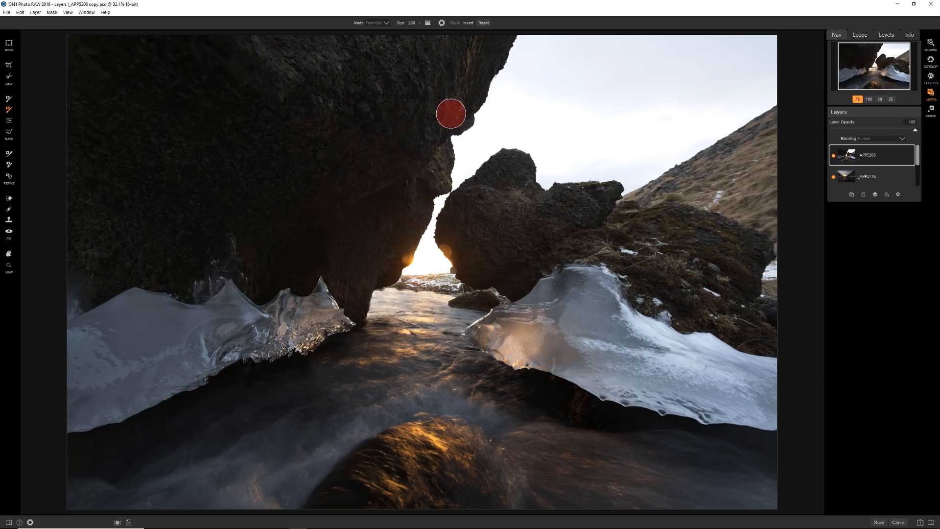
key("bracketleft")
key("bracketleft")
key("bracketleft")
key("bracketleft")
mouse_move(534, 56)
left_mouse_down()
mouse_move(482, 146)
mouse_move(511, 130)
mouse_move(590, 156)
mouse_move(664, 139)
mouse_move(741, 69)
mouse_move(640, 68)
mouse_move(635, 91)
left_mouse_up()
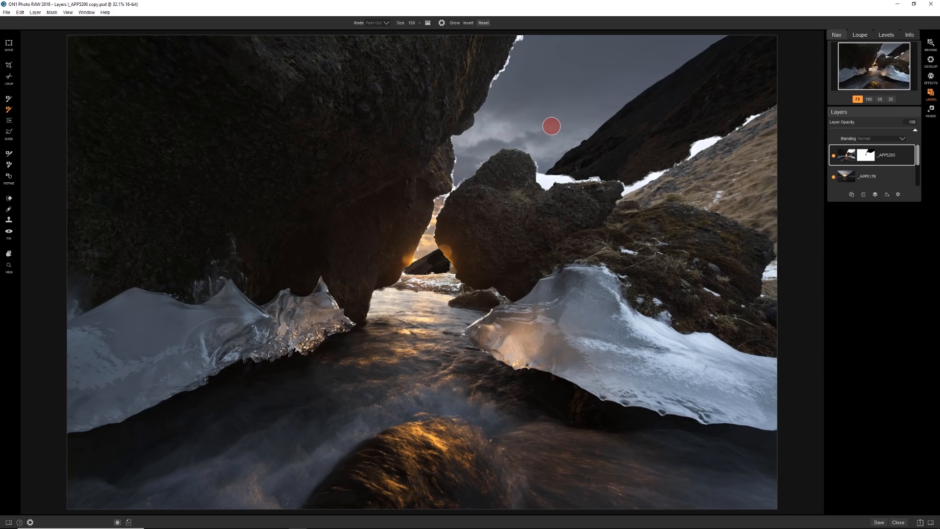
key("ctrl+m")
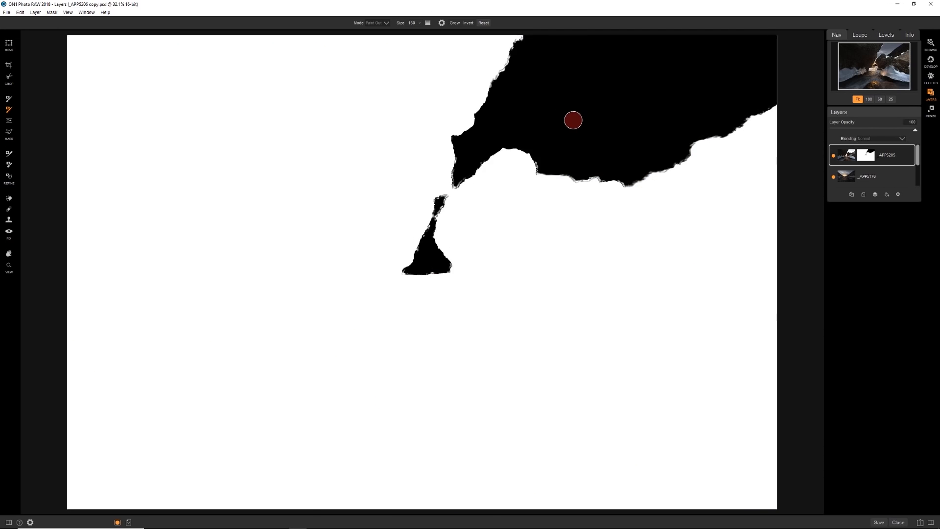
key("ctrl+m")
Step: Mask out the leftover bright sky strip along the rocks and hillside with brush size 80, and display the mask
key("bracketleft")
key("bracketleft")
key("bracketleft")
key("bracketleft")
key("bracketleft")
key("bracketleft")
key("bracketleft")
mouse_move(548, 172)
left_mouse_down()
mouse_move(597, 169)
mouse_move(637, 178)
mouse_move(726, 129)
left_mouse_up()
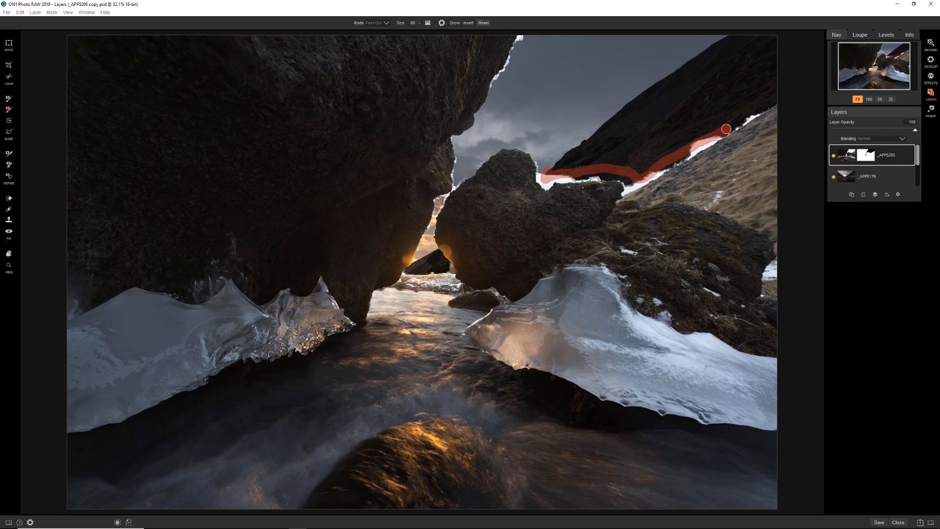
left_click_drag(726, 129, 726, 129)
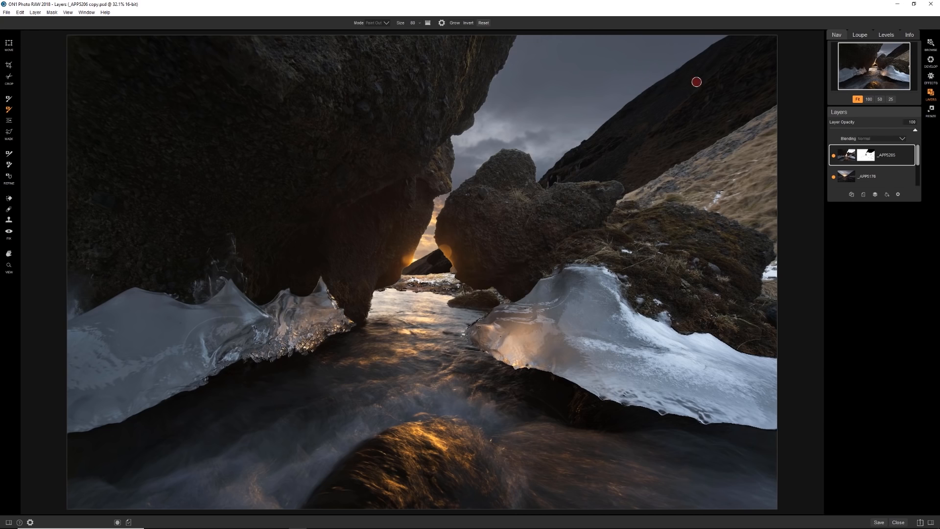
key("ctrl+m")
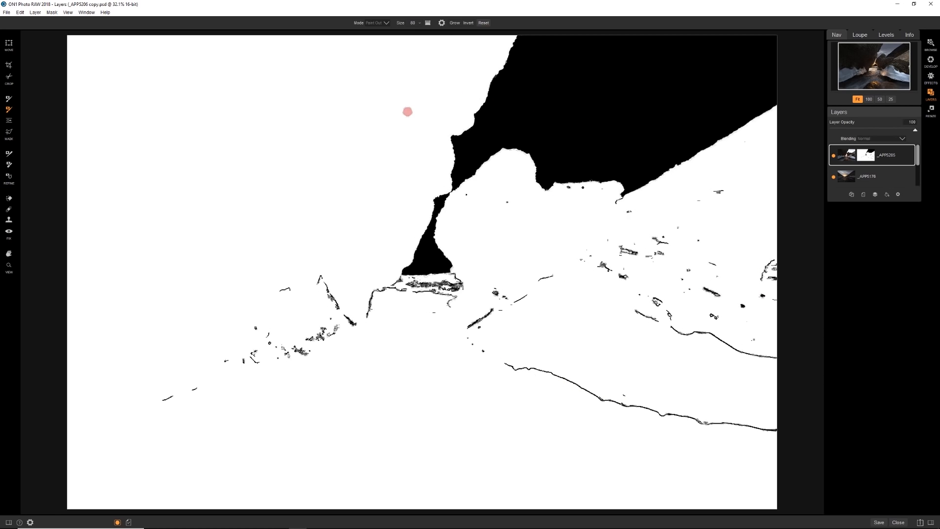
Step: Outline the stray marks below the sky in the mask with a closed Line Mask polygon that follows the skyline
left_click(10, 100)
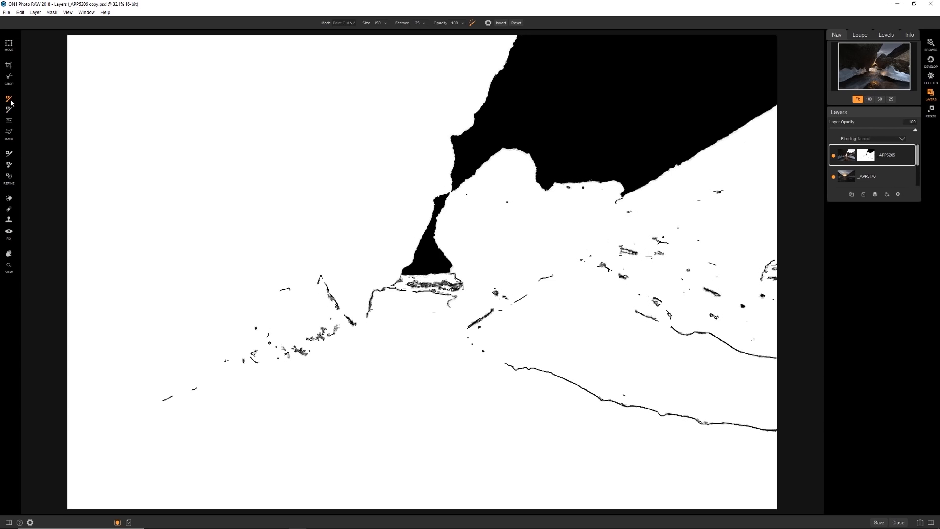
left_click(10, 135)
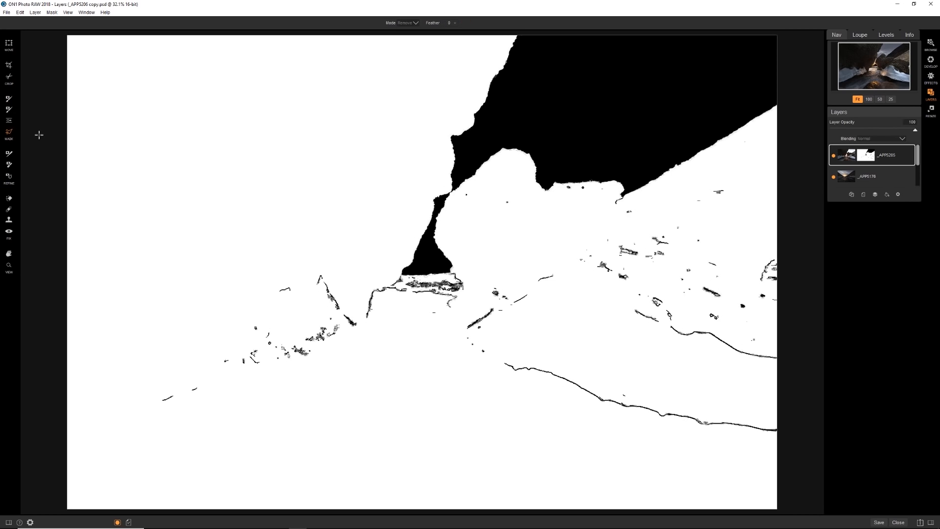
left_click(284, 216)
left_click(389, 277)
left_click(607, 182)
left_click(624, 200)
left_click(718, 175)
left_click(772, 213)
left_click(777, 499)
left_click(136, 440)
left_click(155, 282)
left_click(284, 215)
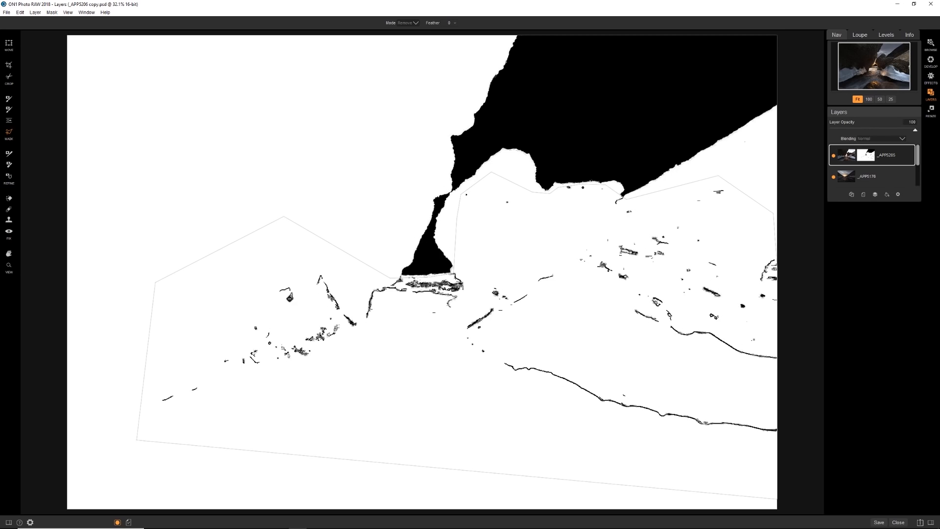
Step: Apply the outlined area to the mask in Add mode to clear the stray marks, and check the image and mask
left_click(415, 23)
left_click(406, 31)
left_click(340, 285)
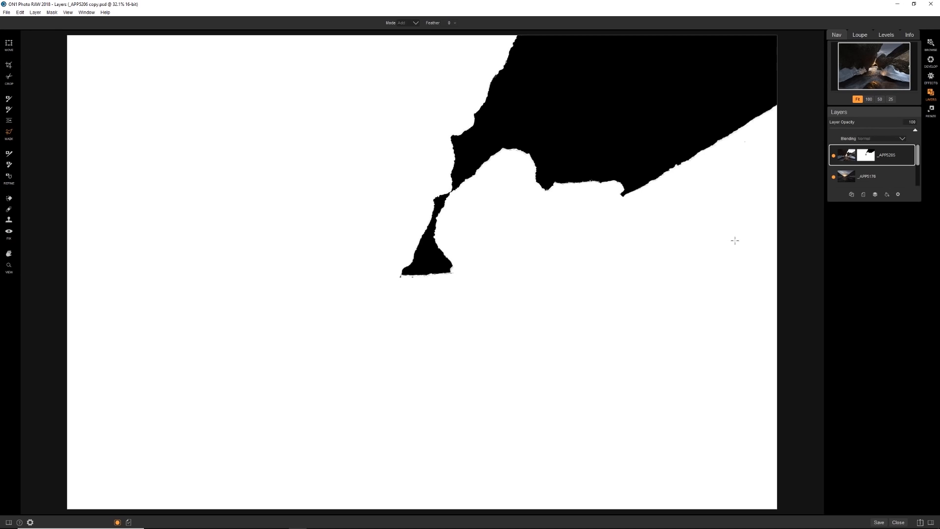
key("ctrl+m")
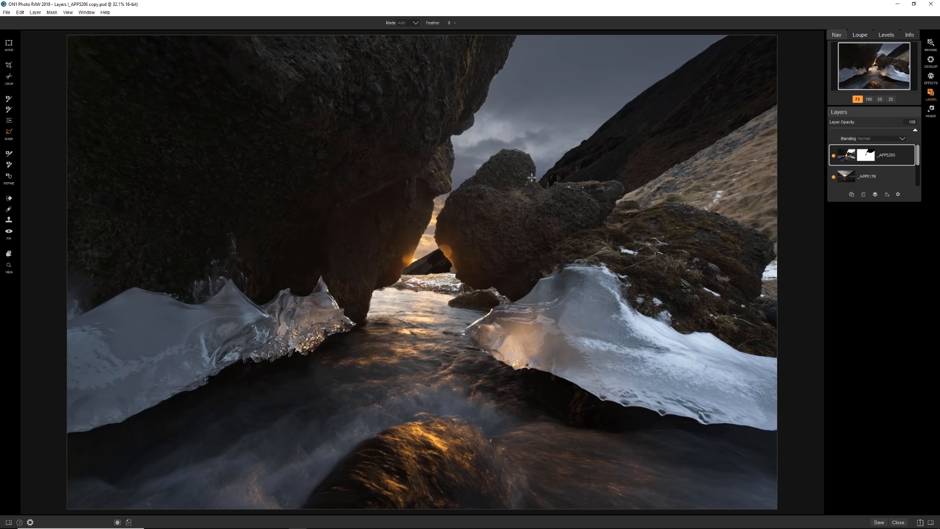
key("ctrl+m")
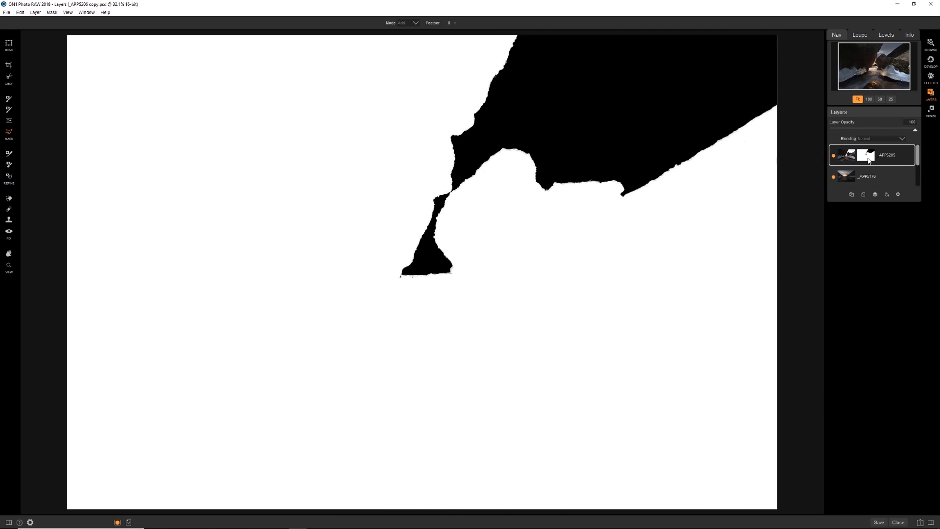
key("ctrl+m")
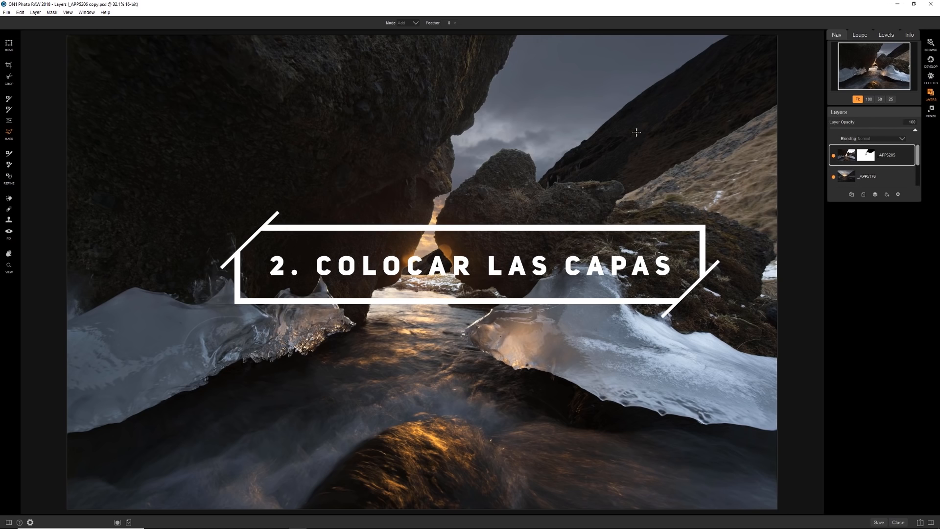
Step: Move the sunset layer _APP5176 across and slightly down until the sun shows through the gap between the rocks
left_click(881, 175)
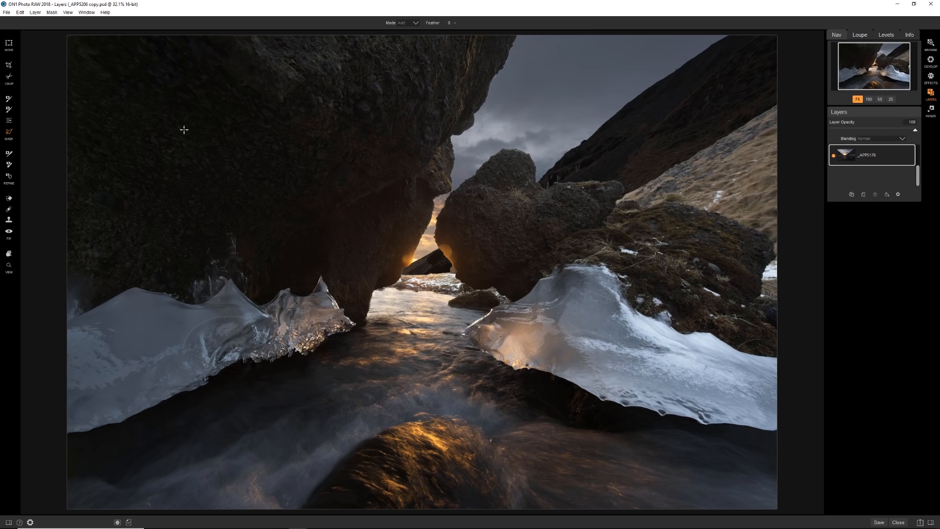
left_click(10, 45)
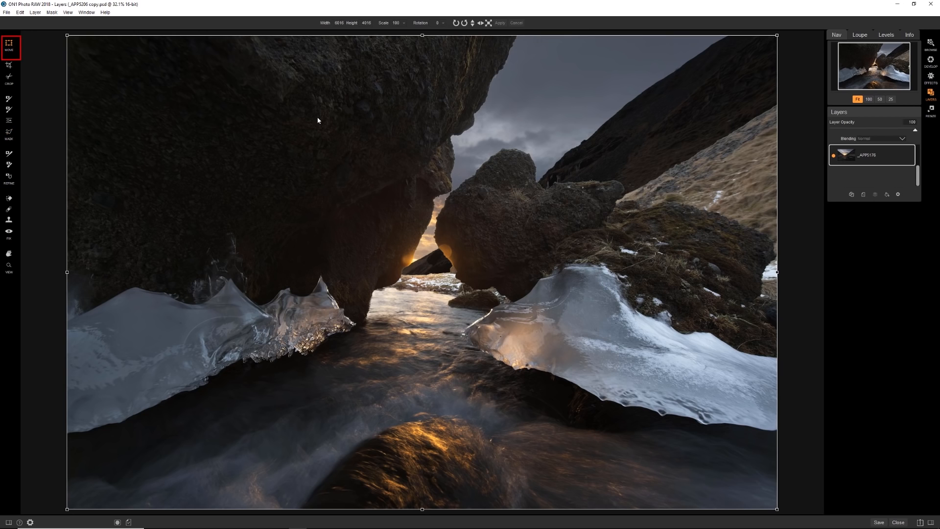
left_click_drag(377, 158, 437, 168)
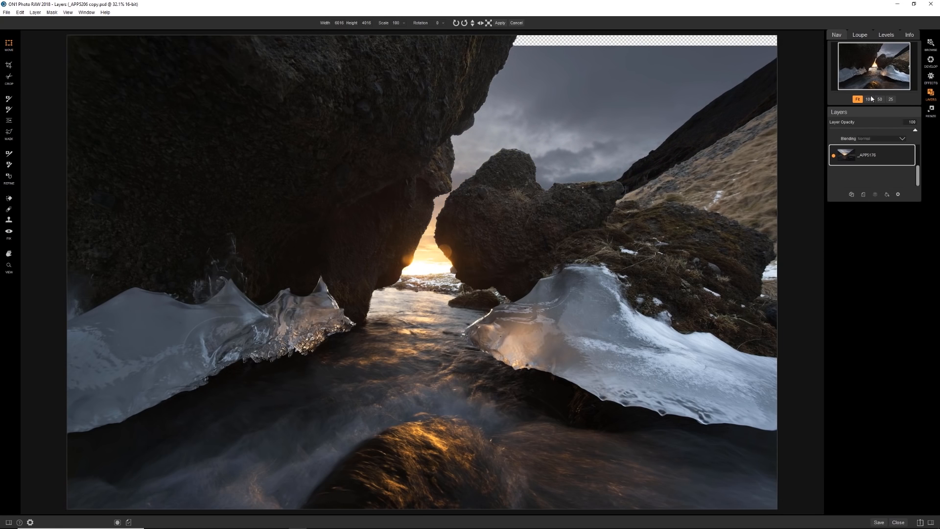
Step: Enlarge the sunset layer to about 8350 × 5200 pixels, reposition it so the sky fills the canvas, and apply the transformation
left_click(891, 99)
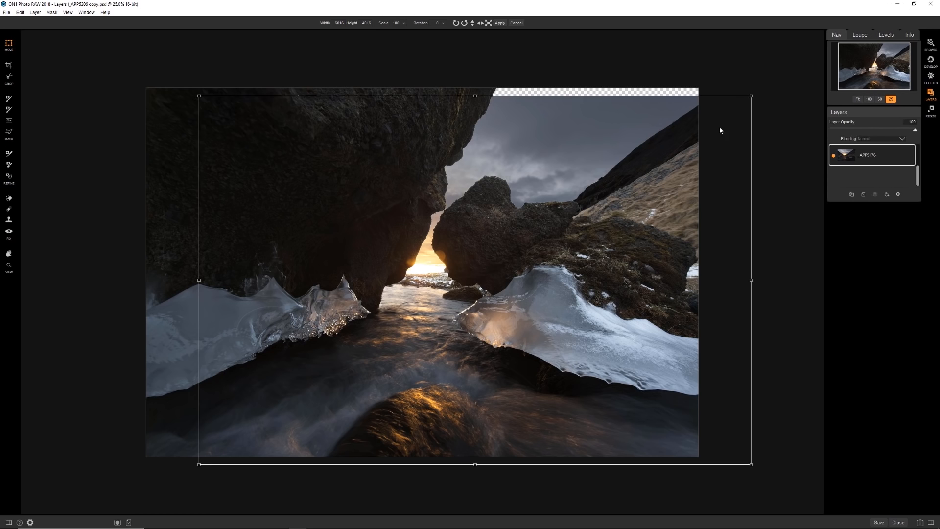
left_click_drag(751, 96, 868, 26)
left_click_drag(553, 187, 530, 218)
left_click_drag(176, 59, 43, 2)
left_click_drag(330, 118, 390, 146)
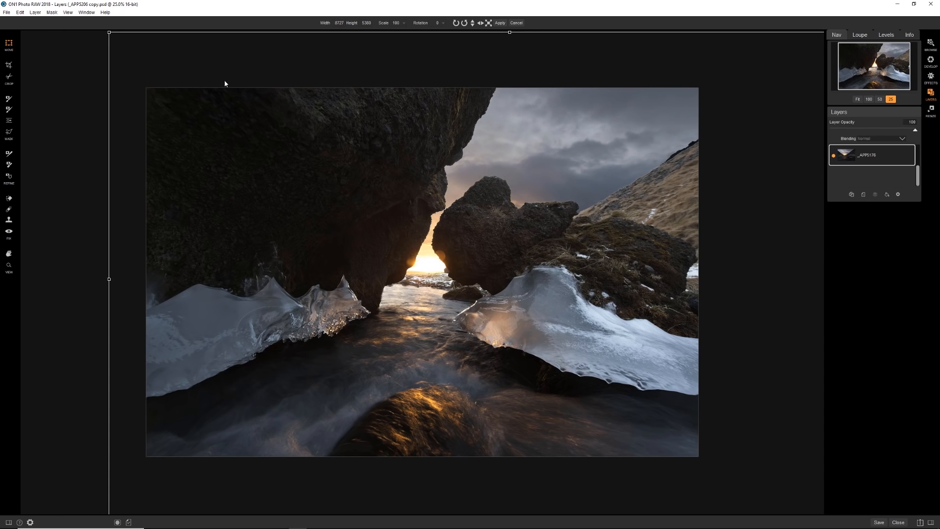
left_click_drag(110, 33, 143, 49)
left_click_drag(385, 247, 394, 245)
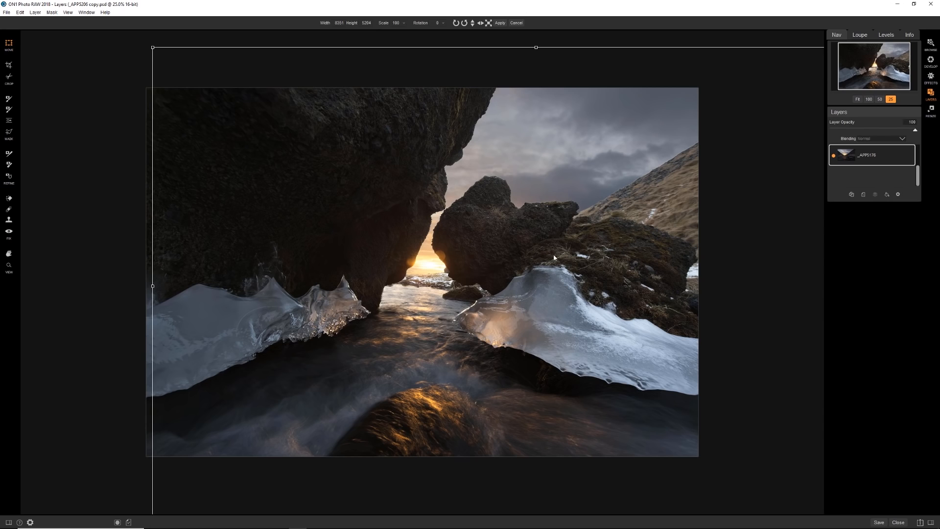
left_click(500, 24)
Step: Inspect the mask edges along the rock gap, the central rocks and the hillside at 100% zoom
left_click(868, 99)
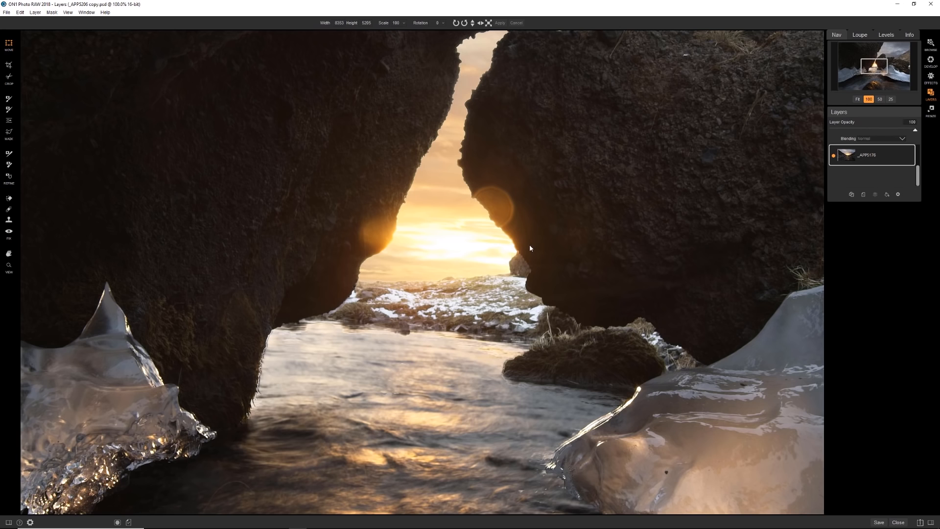
scroll(393, 274, "up", 3)
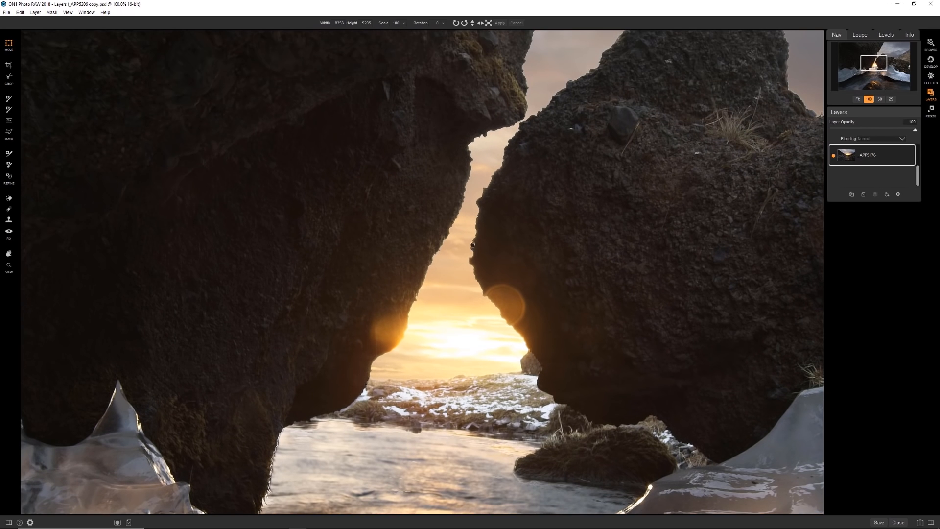
scroll(477, 228, "up", 3)
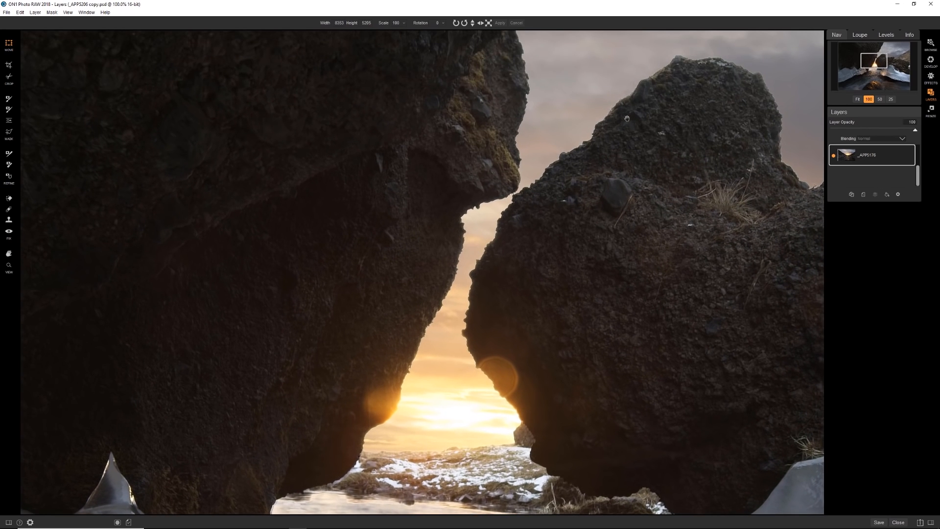
left_click_drag(626, 119, 494, 205)
left_click_drag(730, 267, 489, 291)
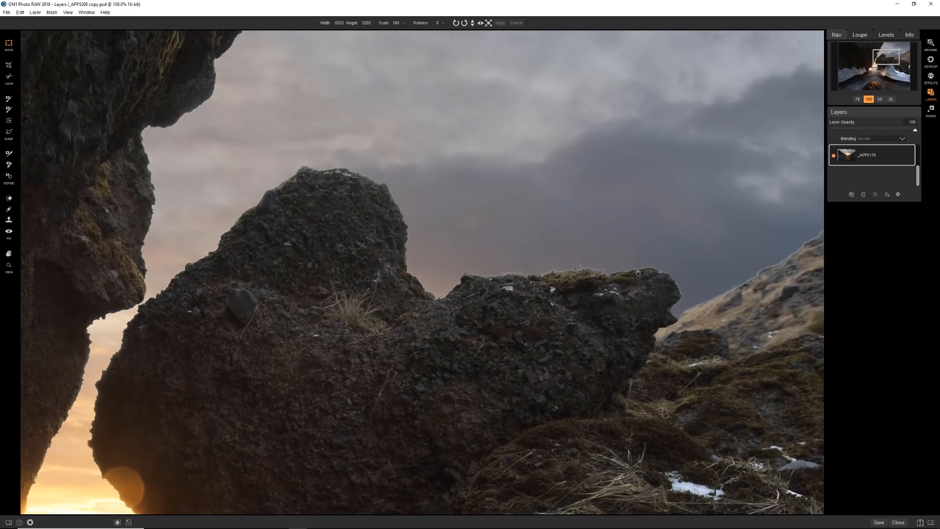
left_click_drag(737, 271, 541, 350)
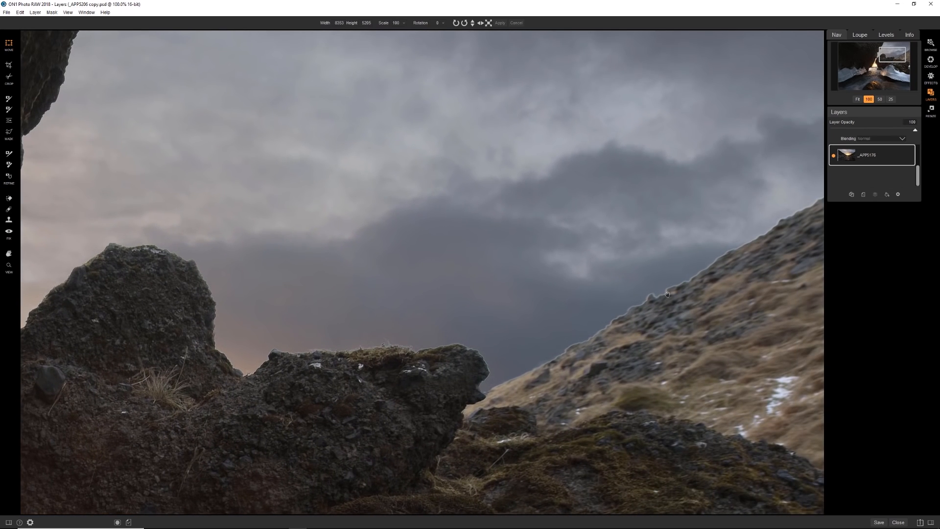
left_click_drag(753, 227, 602, 314)
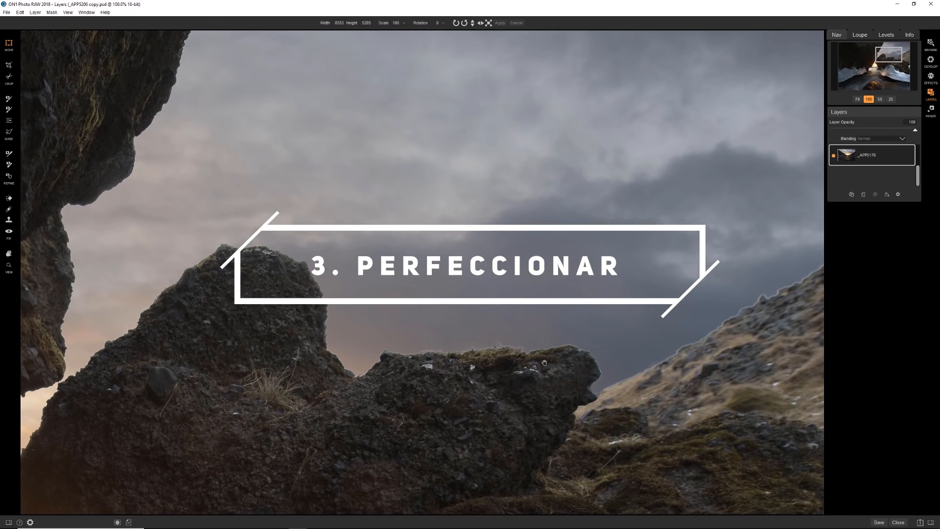
left_click_drag(596, 359, 559, 360)
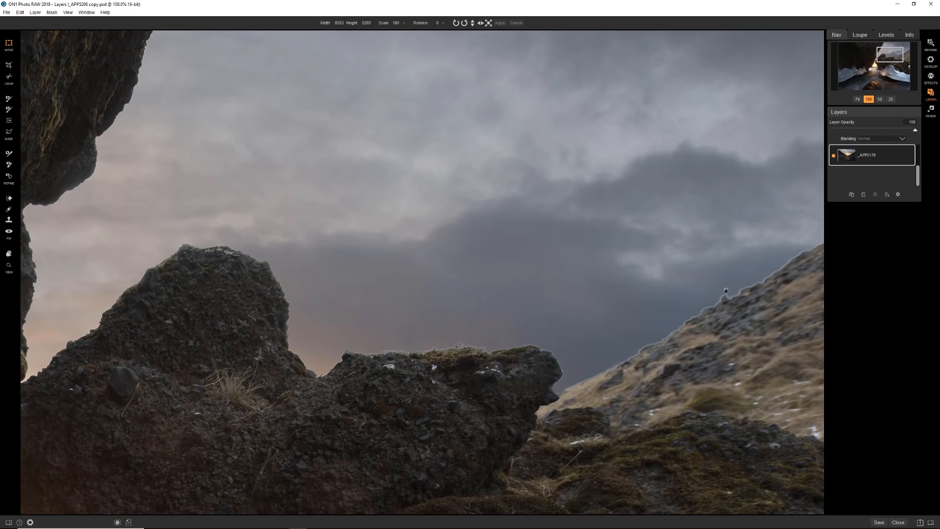
left_click_drag(728, 294, 721, 285)
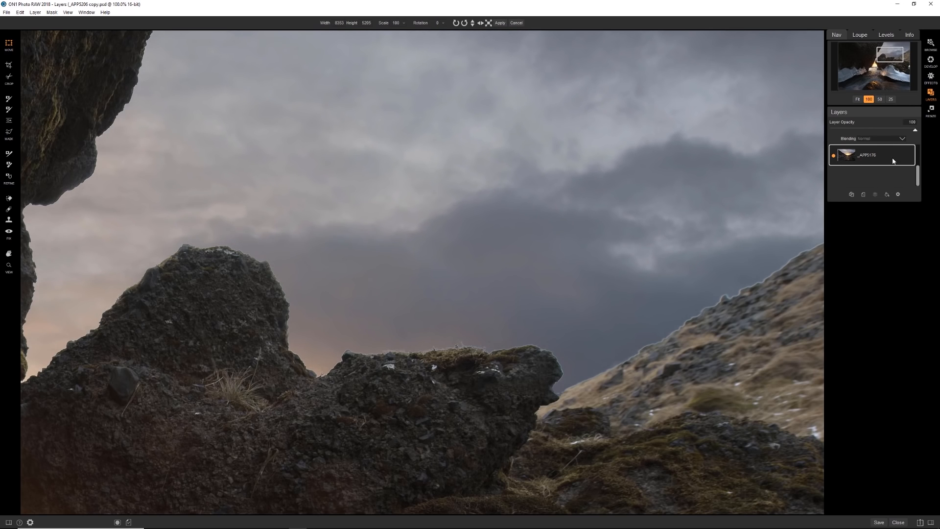
Step: Remove the bright halo along the hillside from the masked layer _APP5205 with the Chisel tool at size 50 and amount 5
scroll(893, 160, "up", 2)
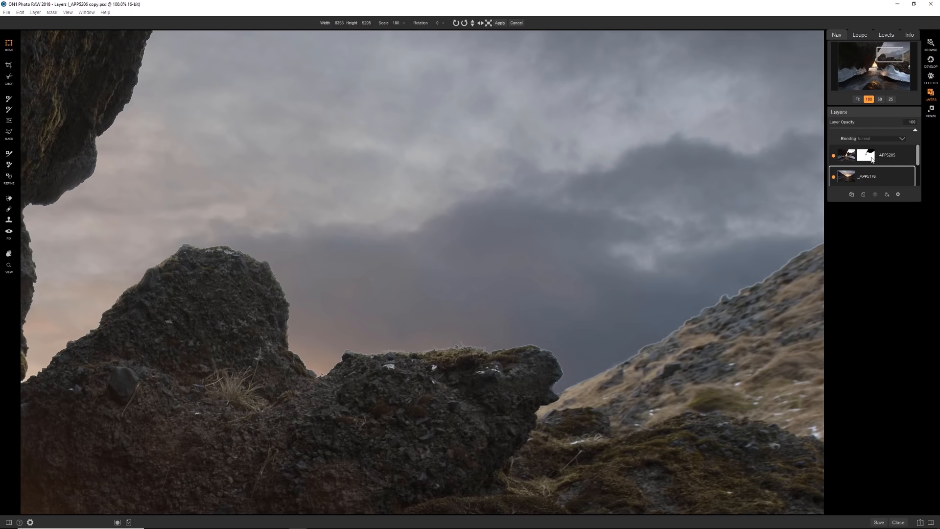
left_click(9, 165)
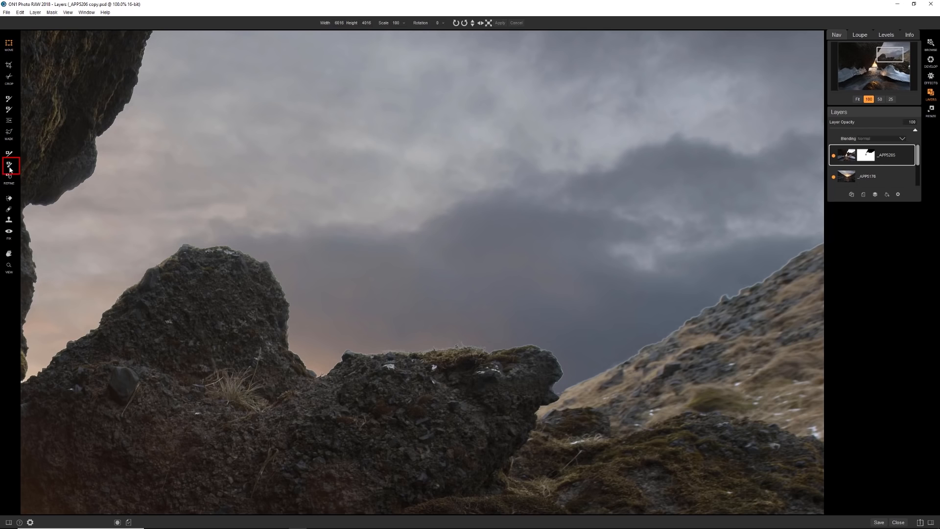
left_click(9, 167)
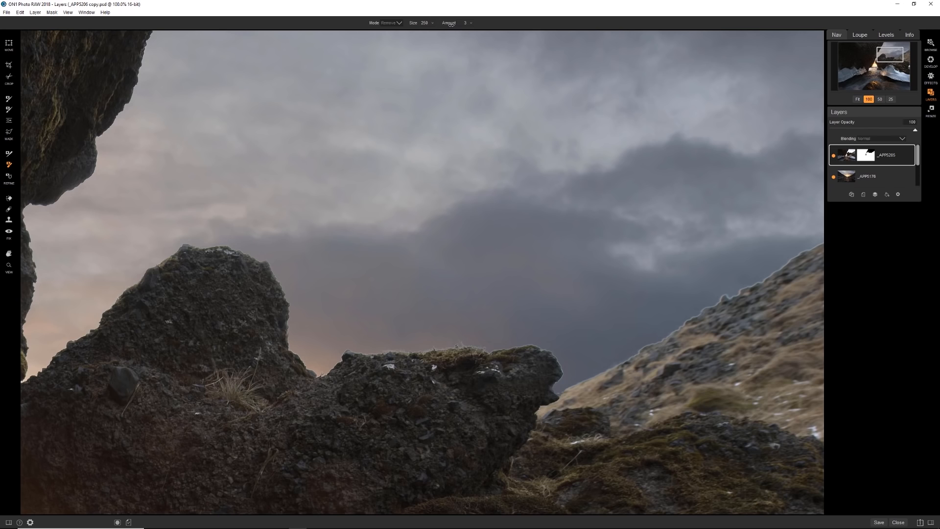
left_click_drag(451, 24, 453, 24)
key("bracketleft")
key("bracketleft")
key("bracketleft")
key("bracketleft")
key("space")
left_click_drag(711, 282, 588, 328)
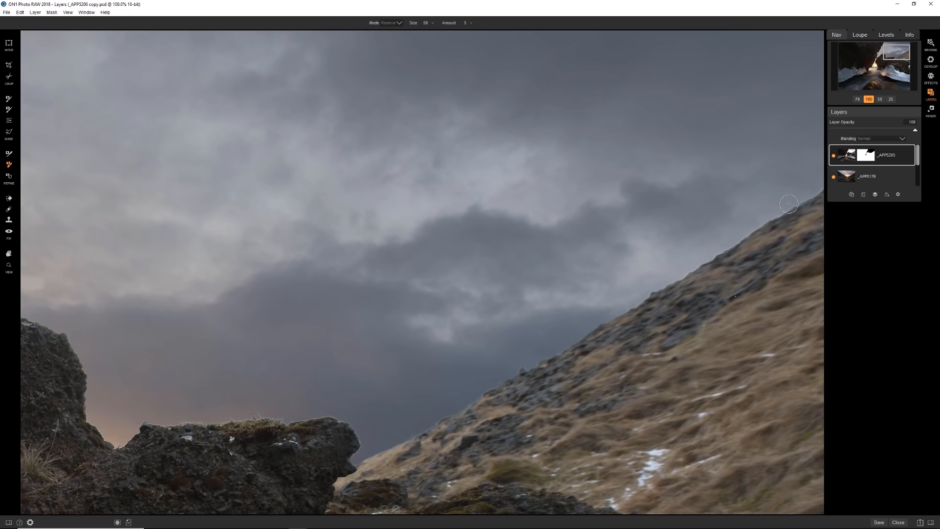
key("space")
left_click_drag(542, 360, 656, 280)
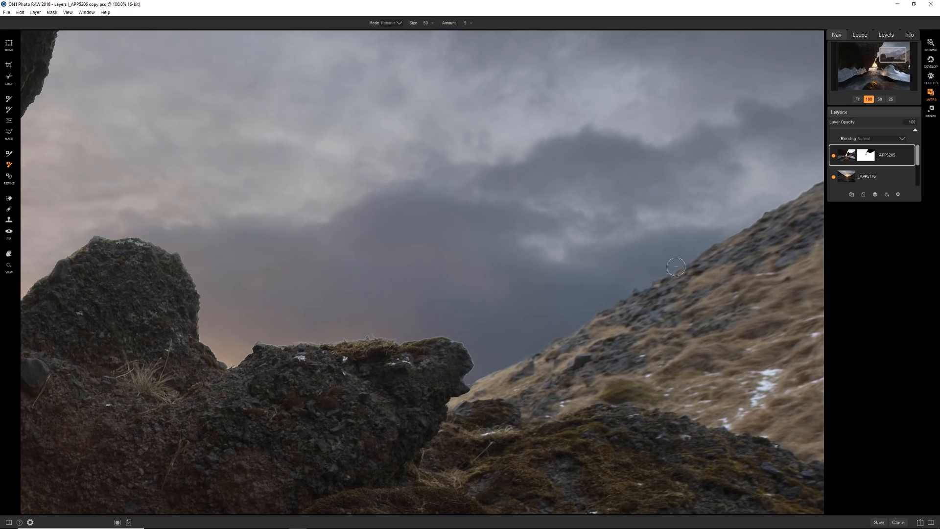
Step: Chisel away the halo along the upper edge and tip of the flat central rock
key("space")
left_click_drag(524, 317, 629, 319)
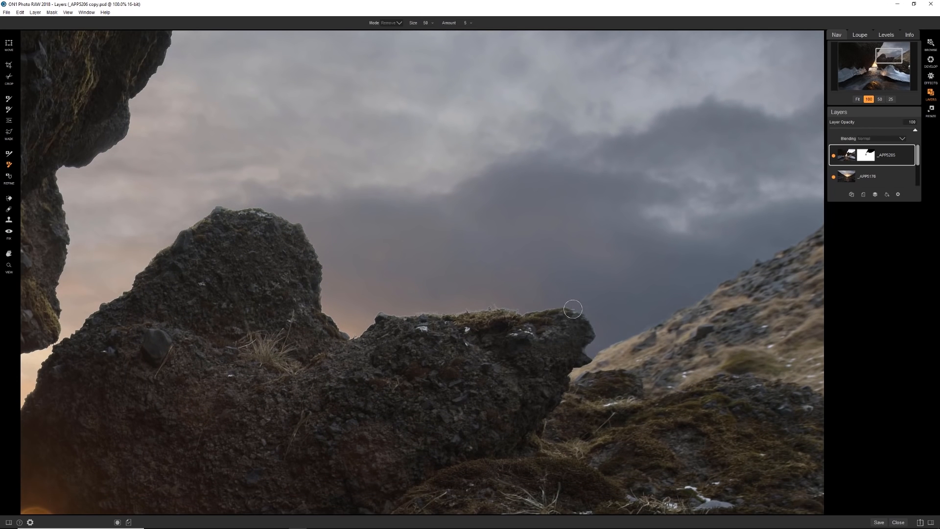
mouse_move(530, 316)
left_mouse_down()
mouse_move(594, 324)
mouse_move(591, 356)
left_mouse_up()
Step: Refine the mask around the grass and moss on top of the flat rock with a small Refine Brush in Paint Out mode
left_click(8, 156)
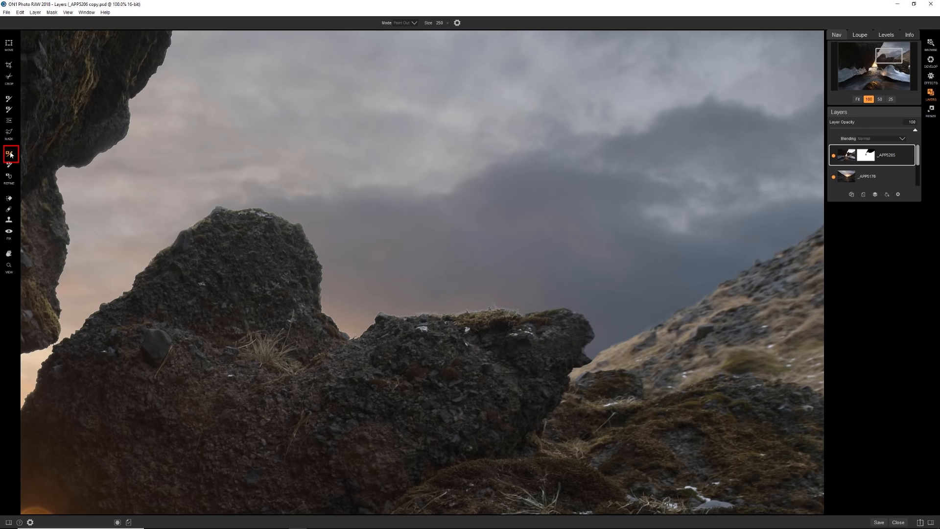
key("[")
key("[")
key("[")
key("[")
key("[")
key("[")
key("[")
key("[")
key("[")
key("[")
key("[")
mouse_move(495, 308)
left_mouse_down()
mouse_move(519, 314)
mouse_move(471, 308)
left_mouse_up()
mouse_move(422, 314)
left_mouse_down()
mouse_move(381, 313)
mouse_move(506, 308)
mouse_move(391, 317)
left_mouse_up()
Step: Chisel the mask edges around the central rocks and the large overhanging rock with size 40 and amount 1
left_click(10, 165)
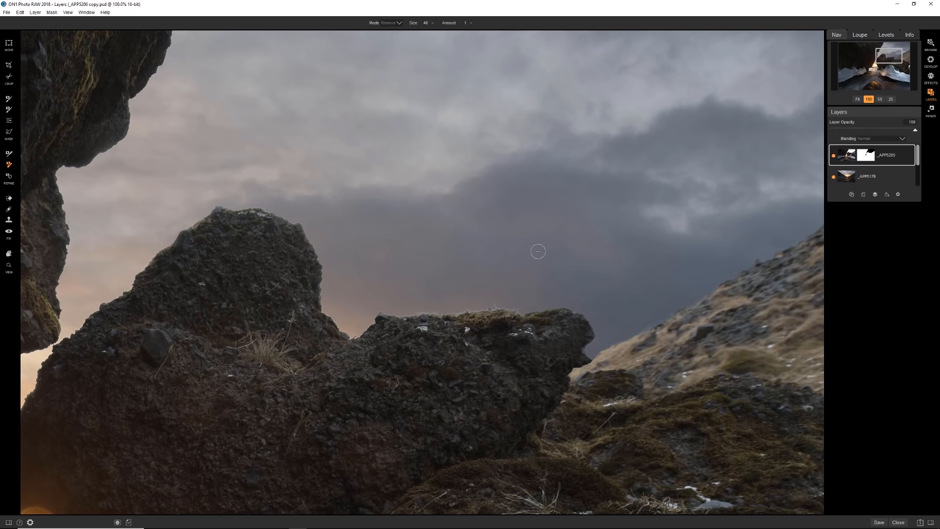
mouse_move(494, 307)
left_mouse_down()
mouse_move(372, 315)
mouse_move(354, 338)
mouse_move(324, 314)
mouse_move(309, 229)
mouse_move(255, 212)
mouse_move(202, 222)
mouse_move(491, 272)
left_mouse_up()
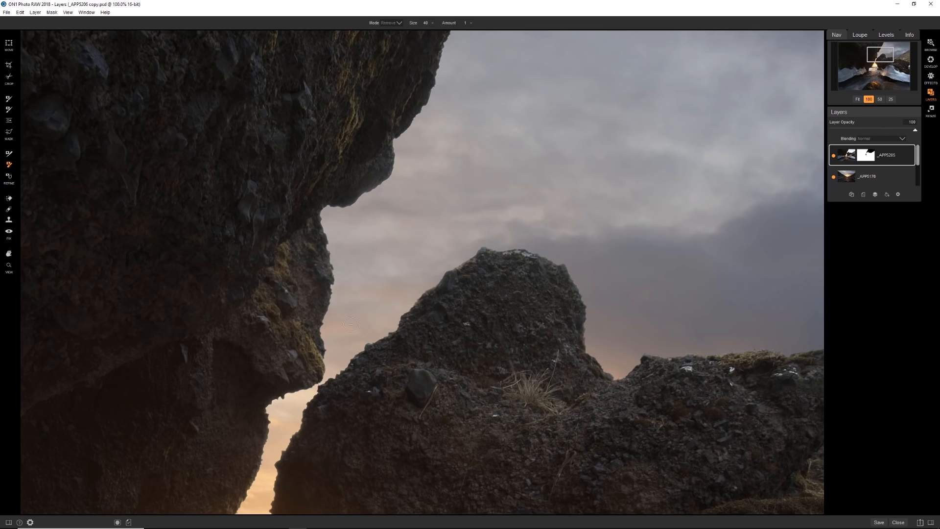
left_click_drag(353, 390, 442, 296)
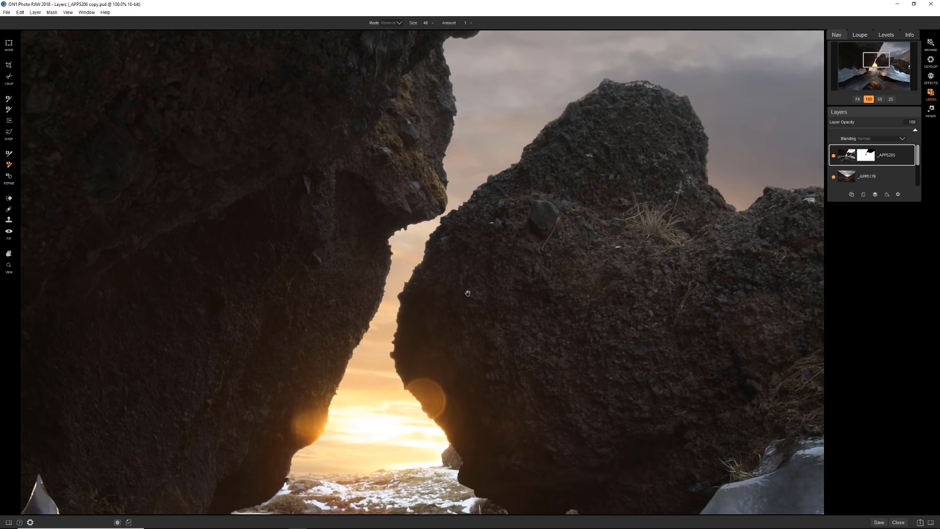
left_click_drag(495, 212, 509, 272)
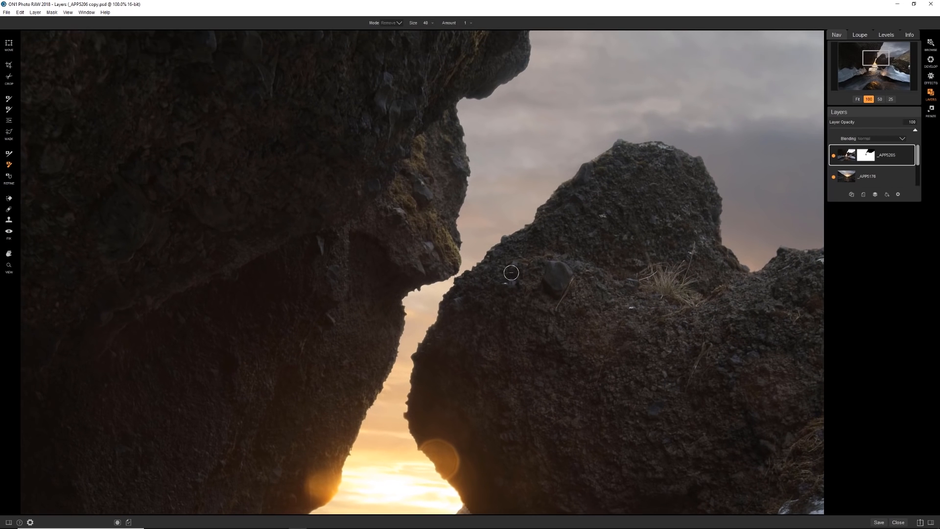
Step: Display the mask, try the Blur tool at size 70 and amount 100 on the overhanging rock's edge, and undo the stroke
key("o")
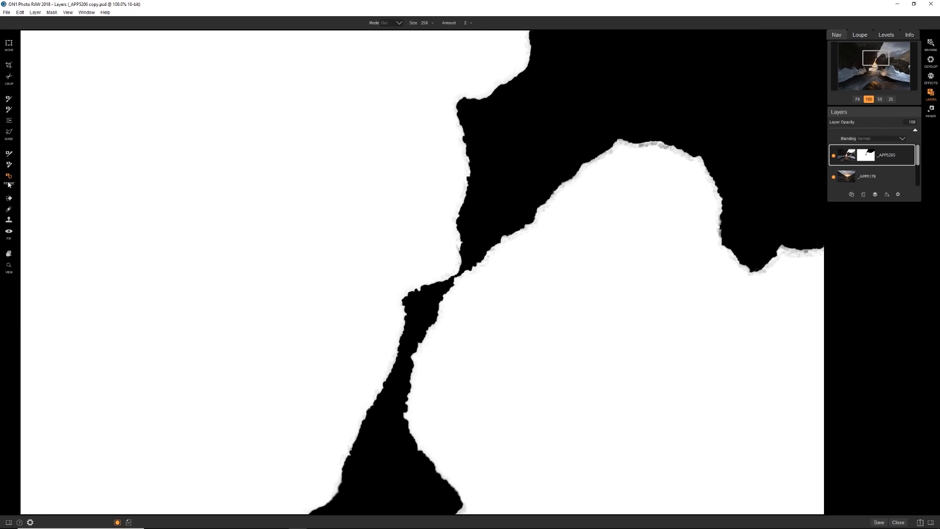
left_click(464, 22)
left_click(452, 24)
key("bracketleft")
key("bracketleft")
key("bracketleft")
key("bracketleft")
key("bracketleft")
key("bracketleft")
key("bracketleft")
key("bracketleft")
mouse_move(529, 56)
left_mouse_down()
mouse_move(499, 80)
mouse_move(533, 39)
mouse_move(526, 84)
left_mouse_up()
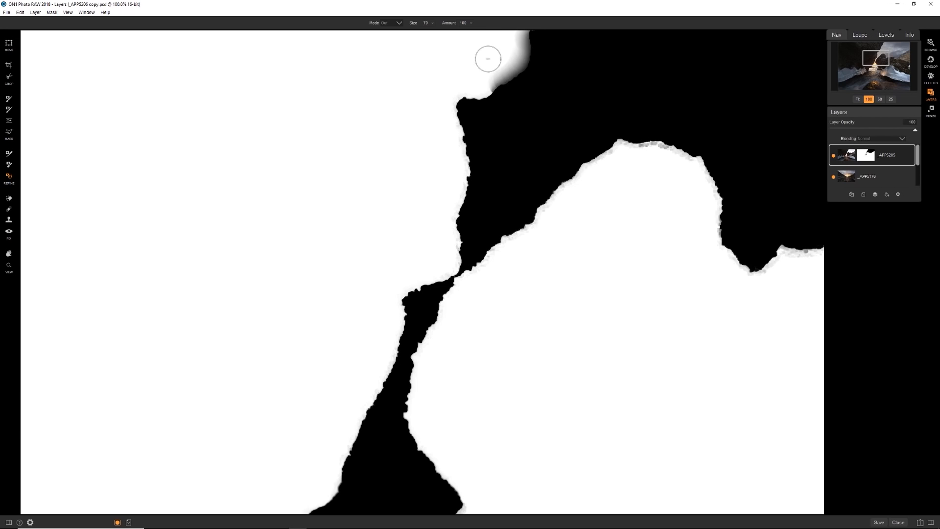
key("ctrl+z")
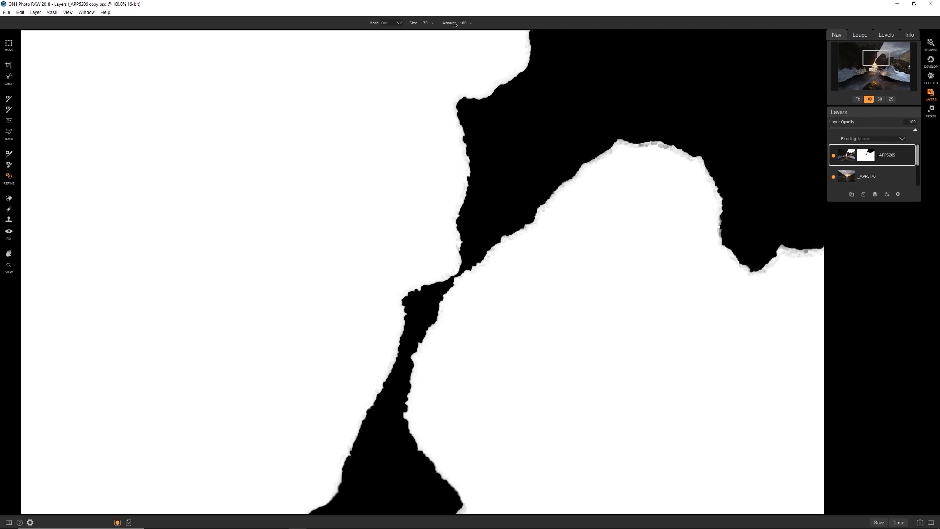
Step: Set the Blur amount to 2, return to the image view, and soften the mask edges along the rocks
left_click_drag(455, 24, 442, 28)
key("ctrl+m")
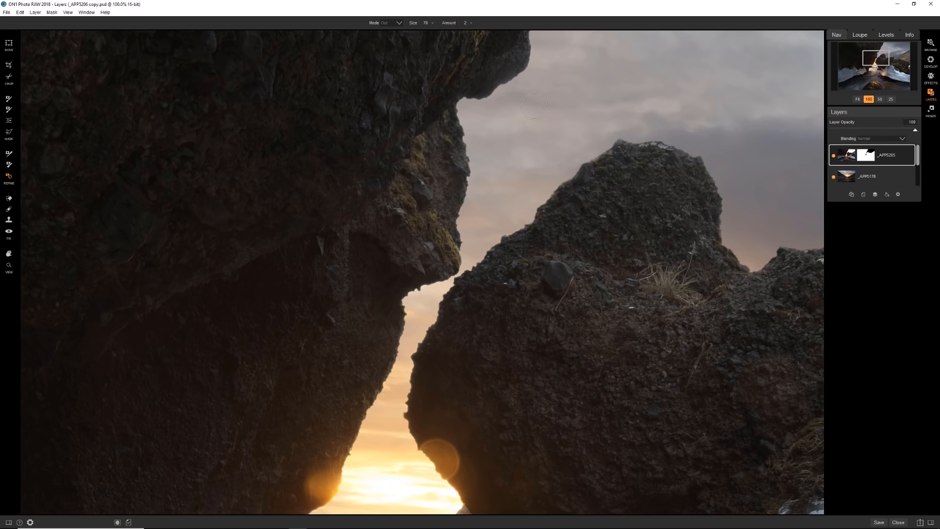
left_click_drag(518, 119, 564, 298)
left_click_drag(645, 295, 541, 338)
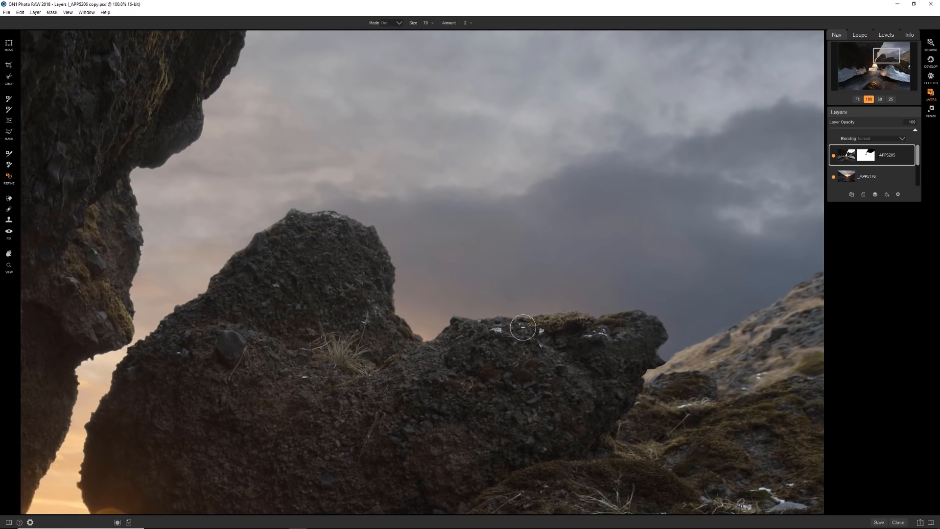
Step: Fit the whole composite in view and merge its layers into a single layer
left_click(858, 99)
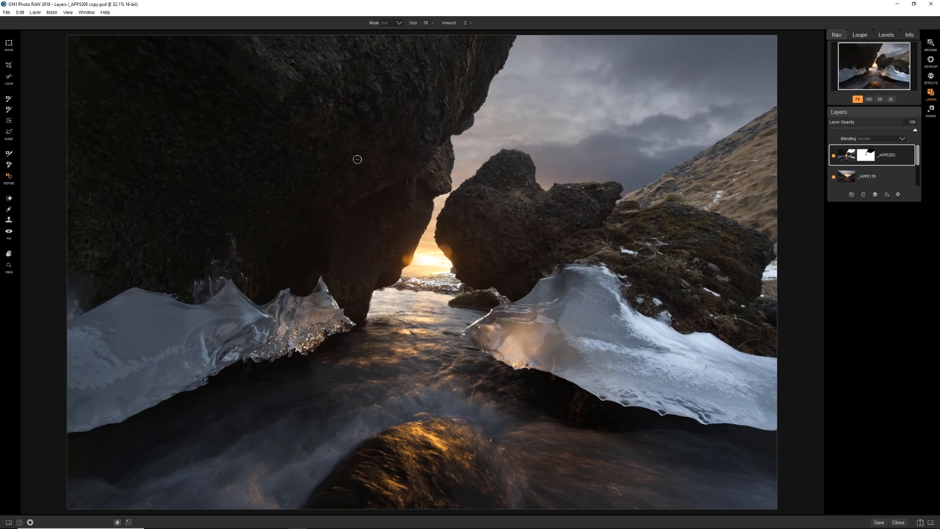
left_click(875, 195)
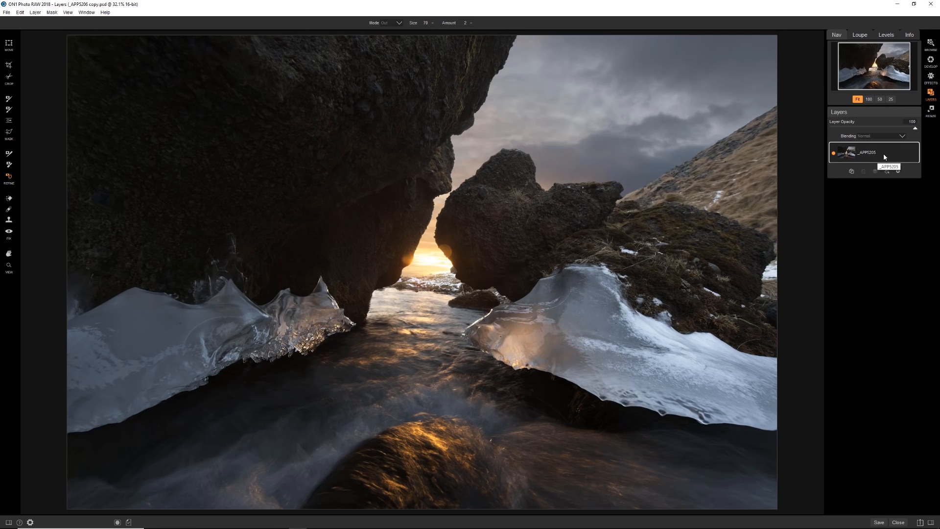
Step: Open the merged image in Effects and add a Dynamic Contrast filter
left_click(932, 80)
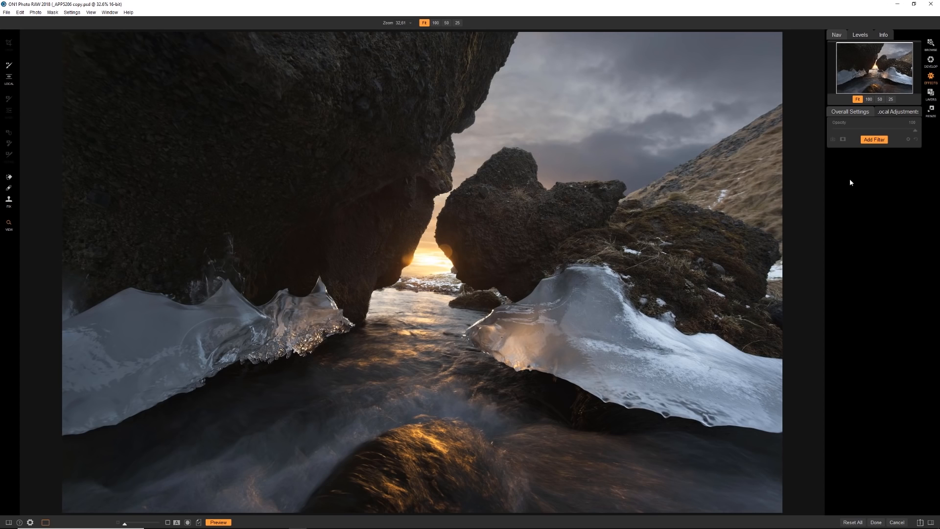
left_click(874, 140)
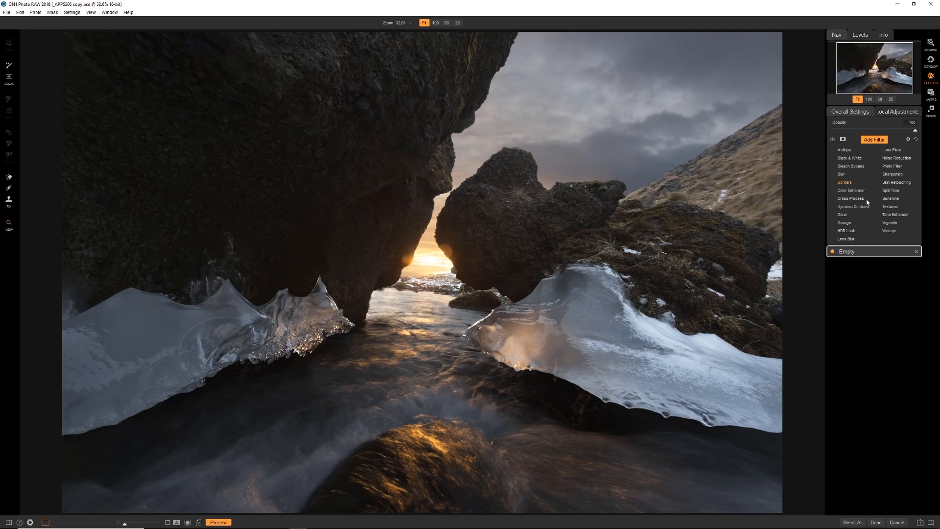
left_click(852, 206)
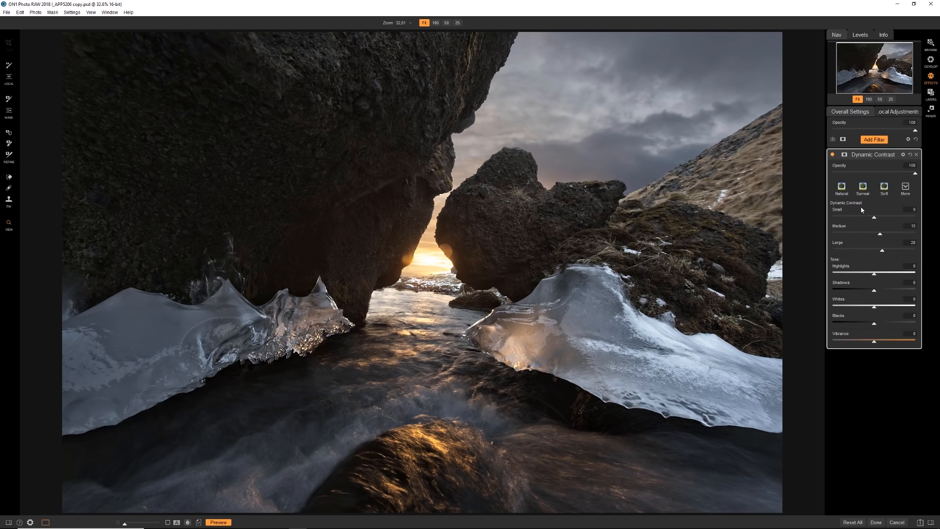
Step: Give the Dynamic Contrast filter an inverted luminosity mask, compare it on and off, and set its opacity to 50
left_click(844, 154)
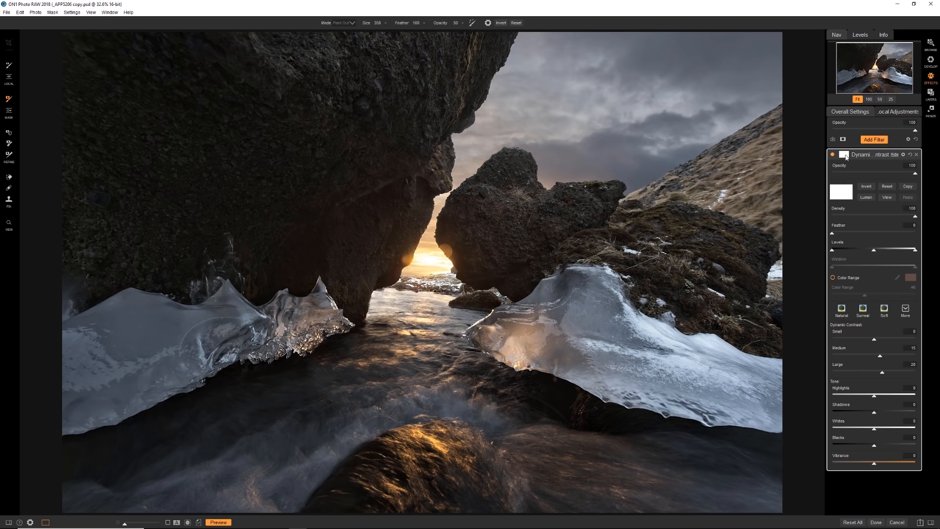
left_click(865, 198)
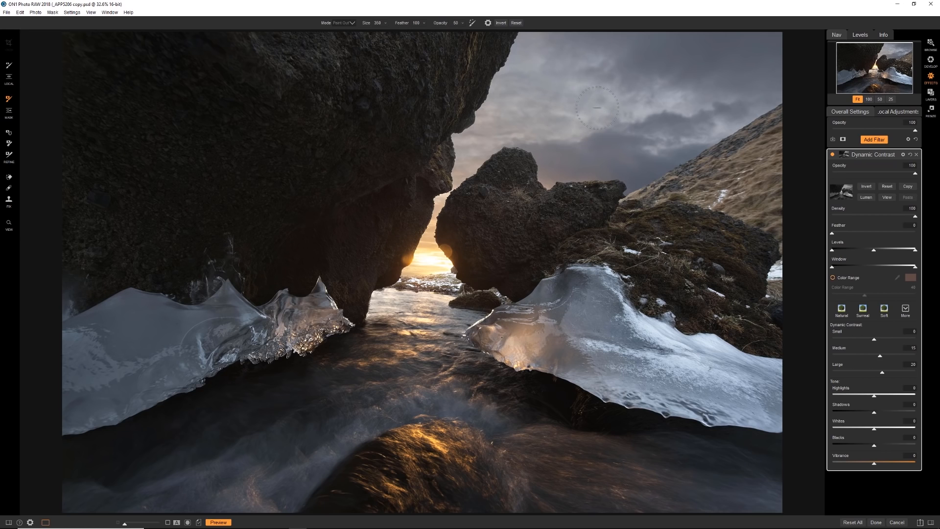
left_click(867, 187)
left_click(833, 155)
left_click(833, 155)
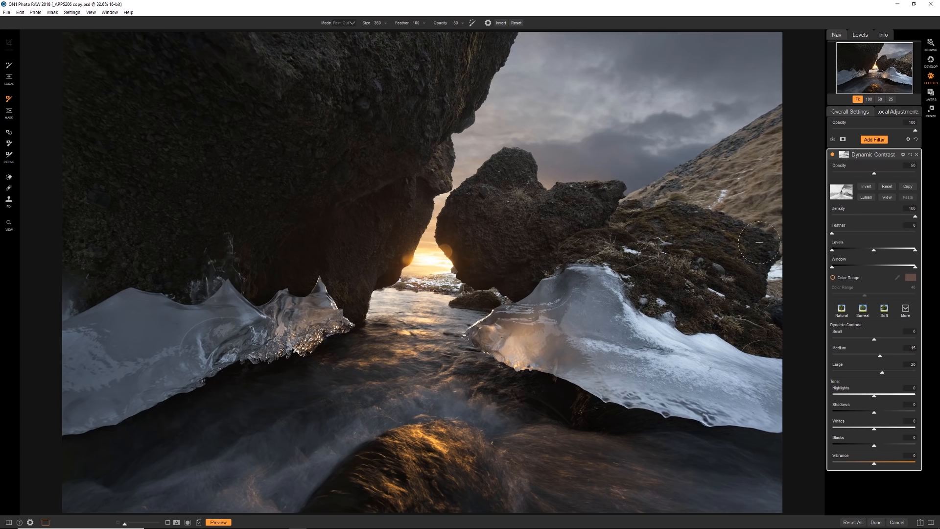
Step: Add a Sunshine filter with the Glow style and set its Glow amount to 35
left_click(879, 141)
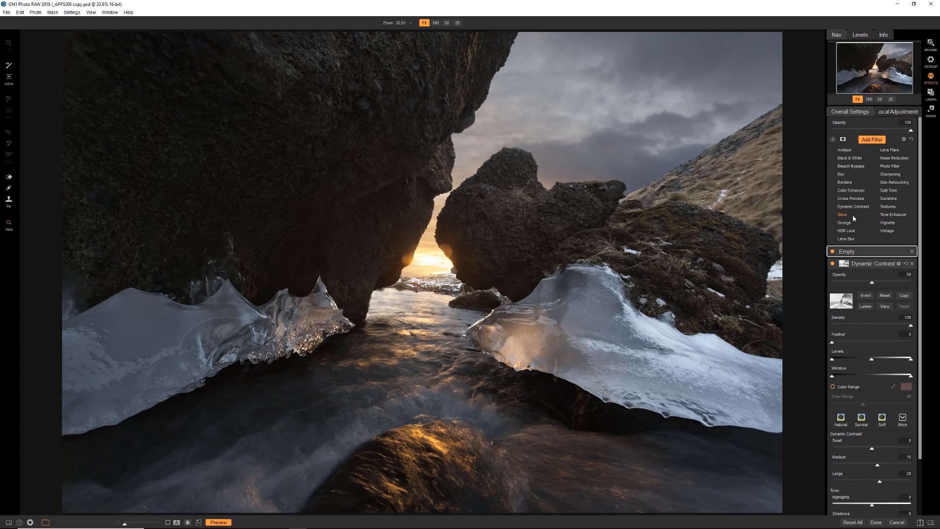
left_click(888, 198)
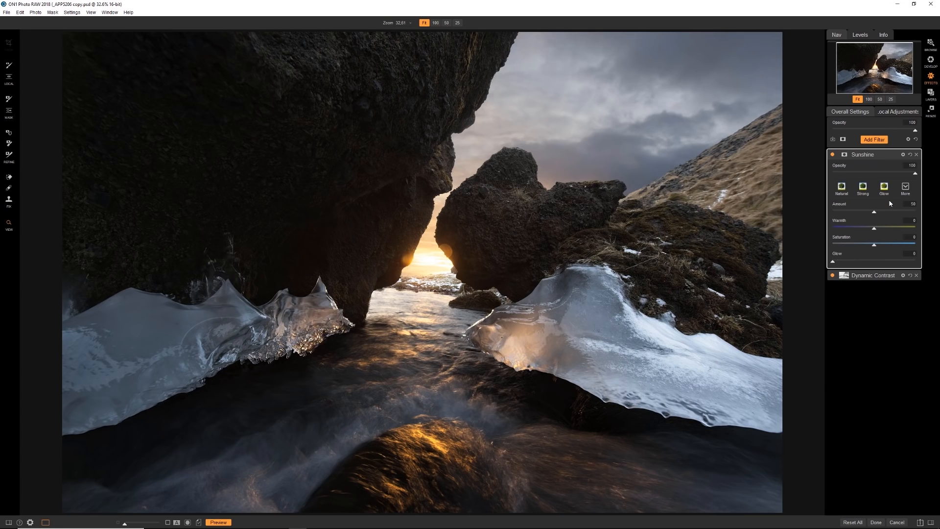
left_click(904, 188)
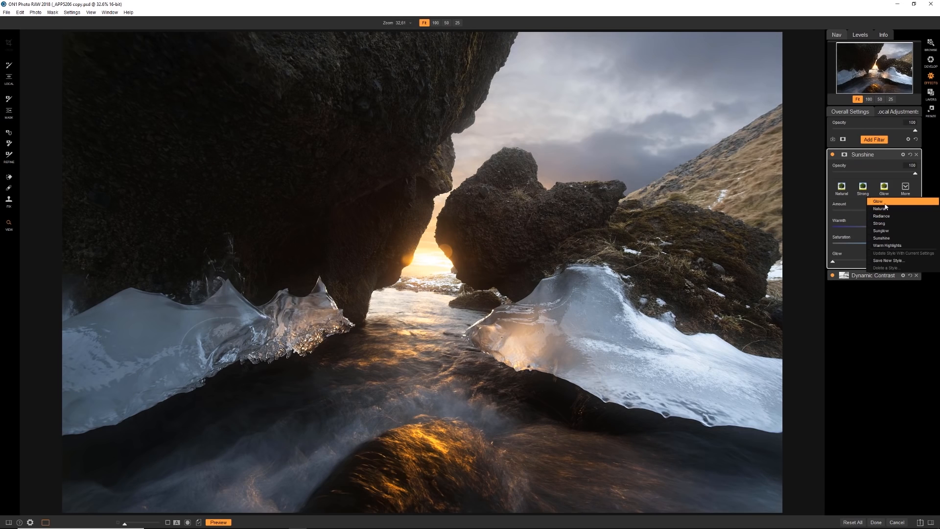
left_click(885, 206)
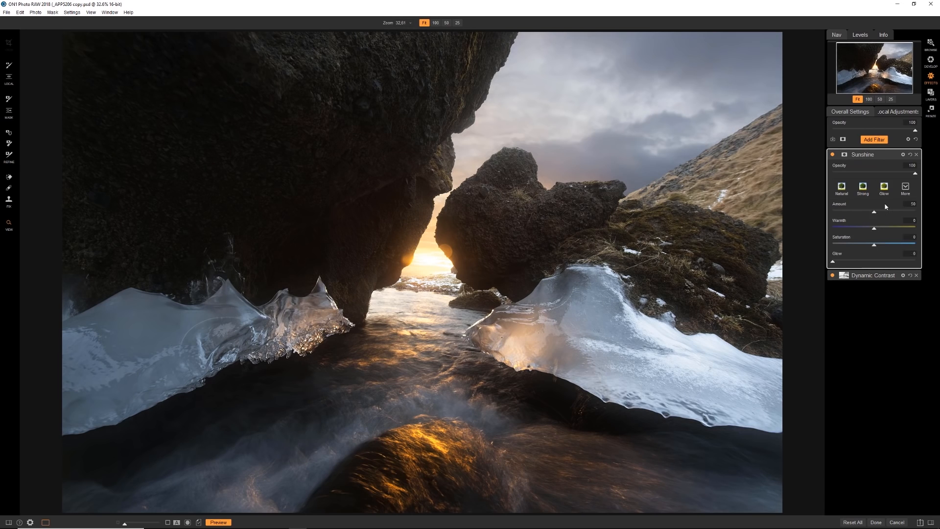
left_click_drag(858, 263, 863, 263)
Step: Apply a luminosity mask to the Sunshine filter and inspect it in the mask view
left_click(844, 155)
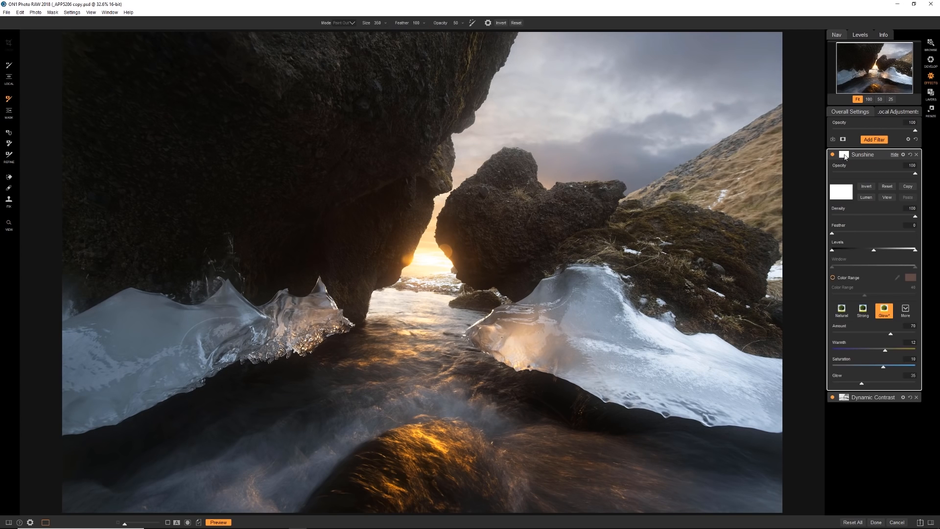
left_click(866, 198)
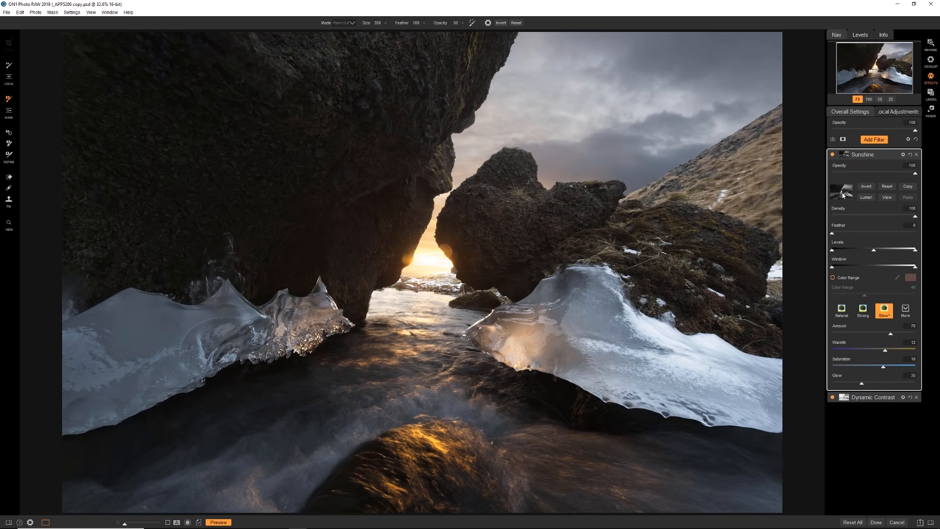
left_click(842, 194)
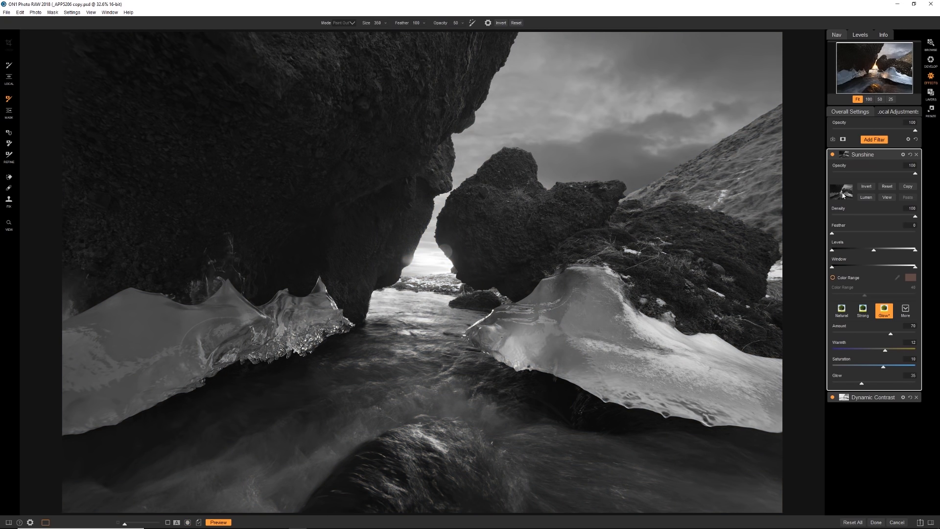
left_click(868, 198)
Step: Set the Sunshine mask's density to 73 and feather to 22, and compare the filter on and off
left_click_drag(915, 219, 908, 222)
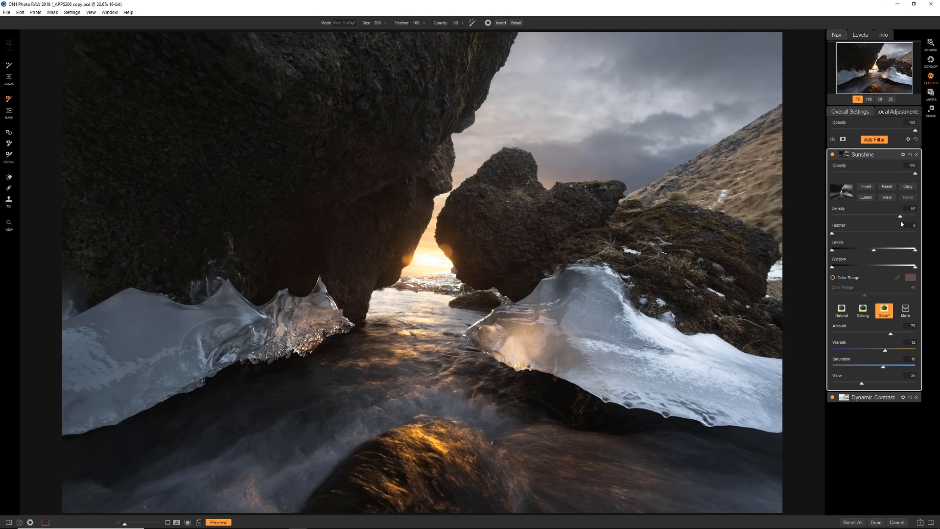
left_click_drag(879, 224, 879, 224)
key("o")
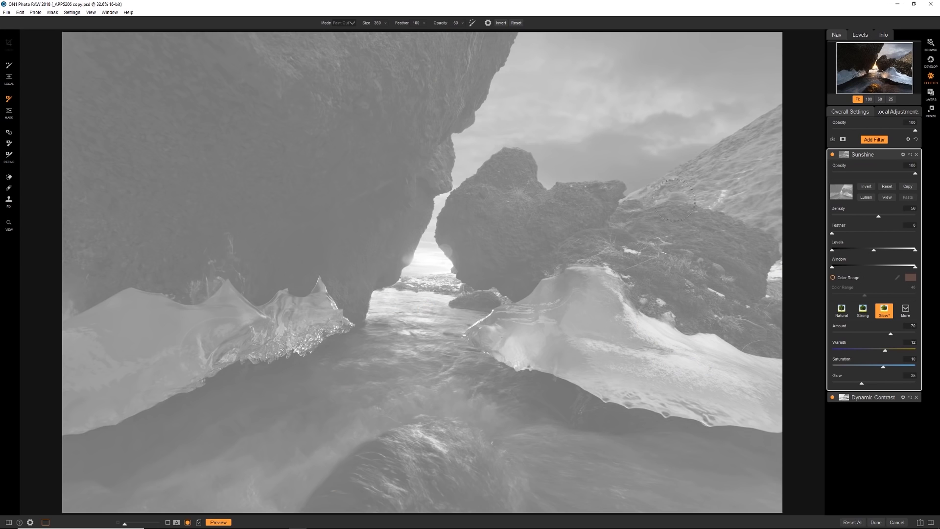
mouse_move(878, 216)
left_mouse_down()
mouse_move(918, 220)
mouse_move(885, 219)
mouse_move(894, 221)
left_mouse_up()
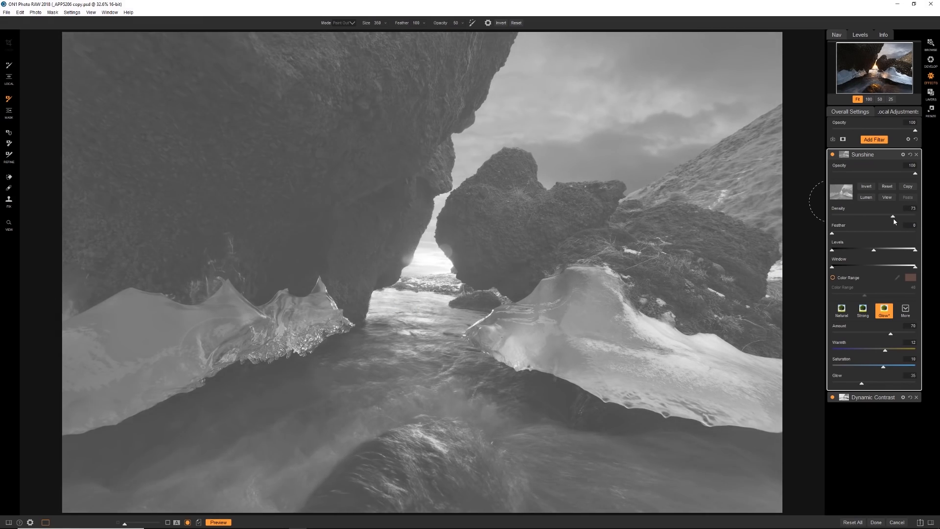
left_click_drag(833, 235, 852, 238)
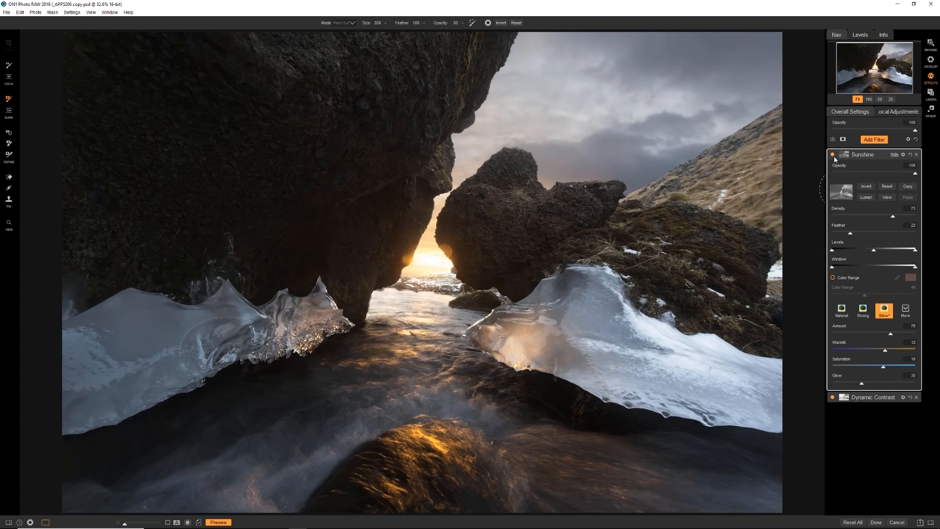
left_click(833, 154)
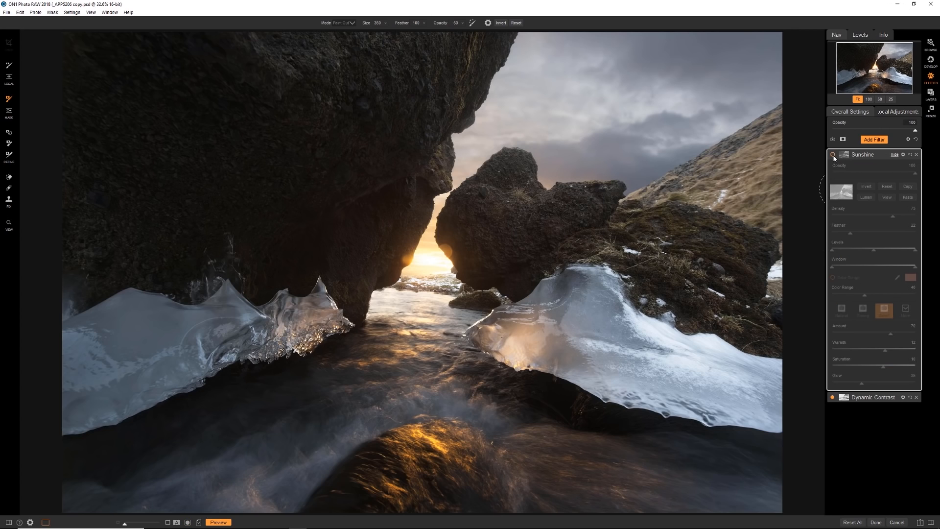
left_click(833, 155)
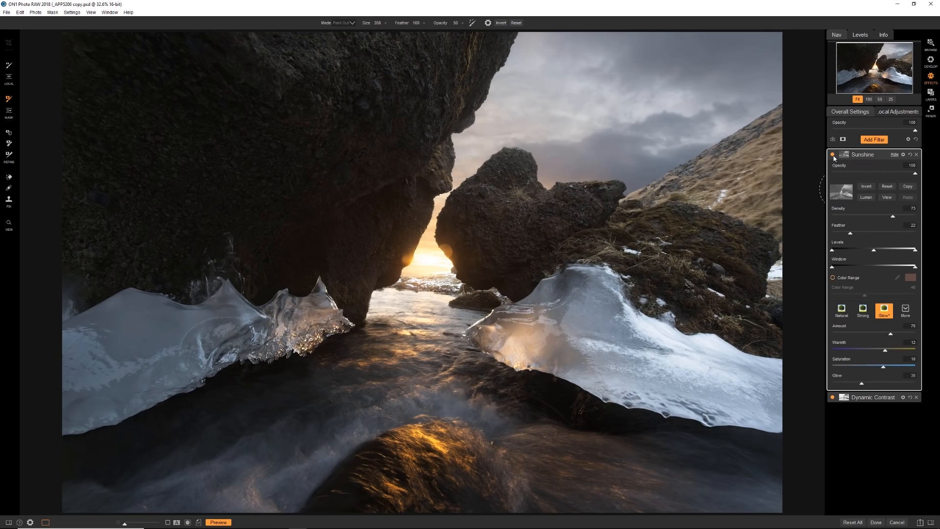
left_click(832, 155)
left_click(832, 155)
Step: Add a Tone Enhancer filter, pull the combined curve's midpoint down to 118, and raise its black point to output 16
left_click(874, 141)
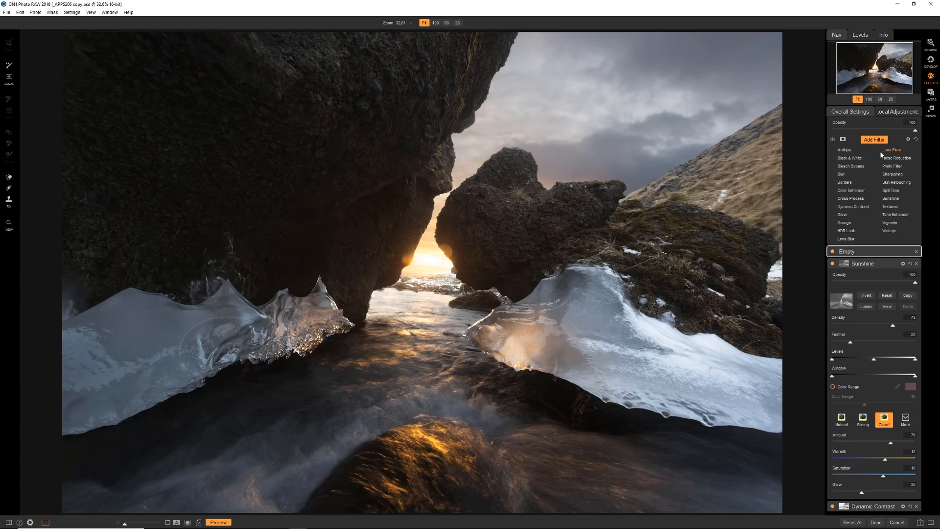
left_click(887, 215)
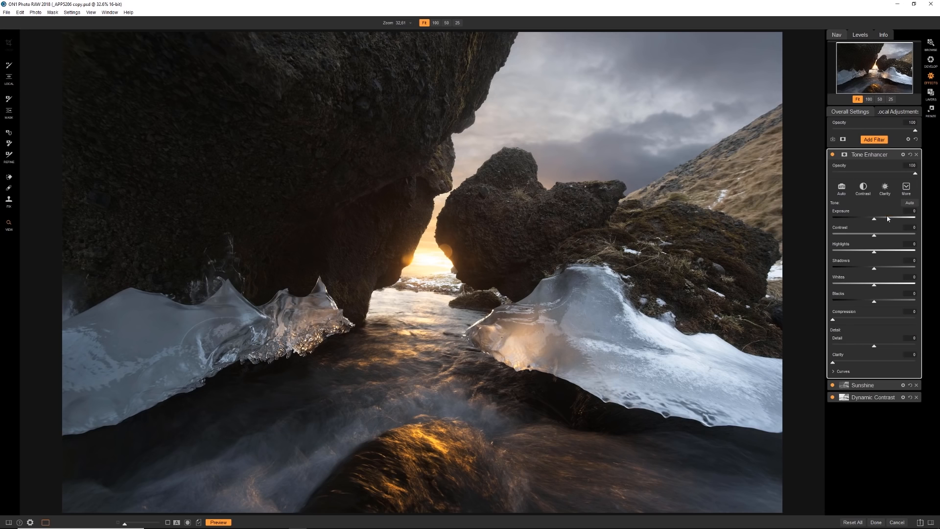
left_click(837, 373)
left_click(876, 427)
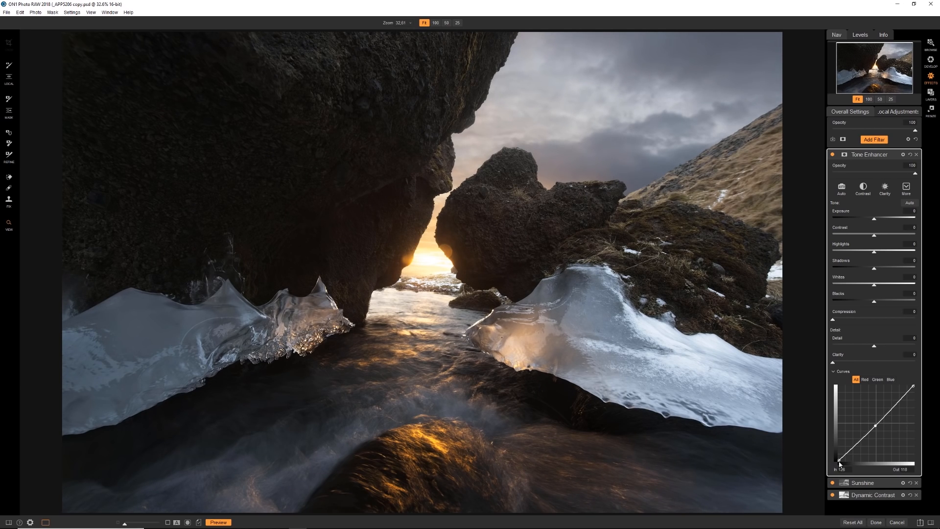
left_click_drag(837, 461, 836, 459)
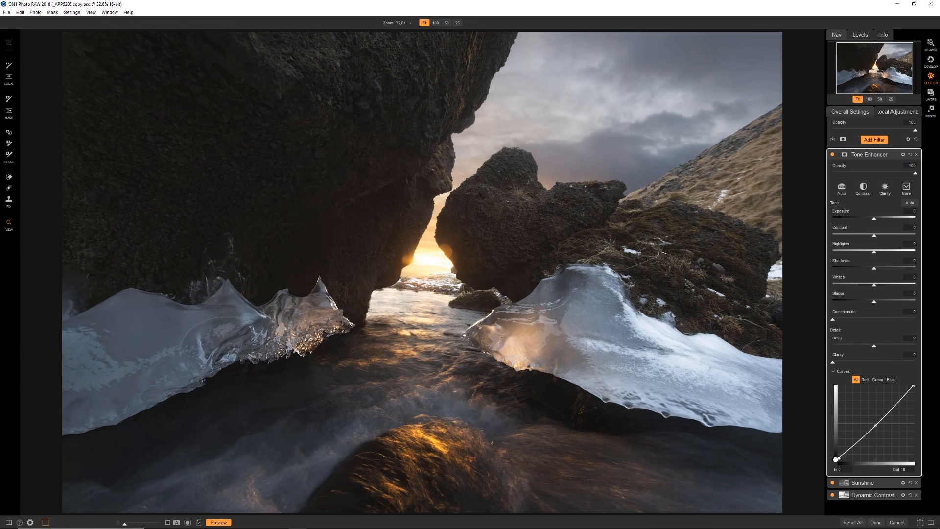
Step: Raise the blue curve's black point to output 9 and adjust its white point
left_click(889, 380)
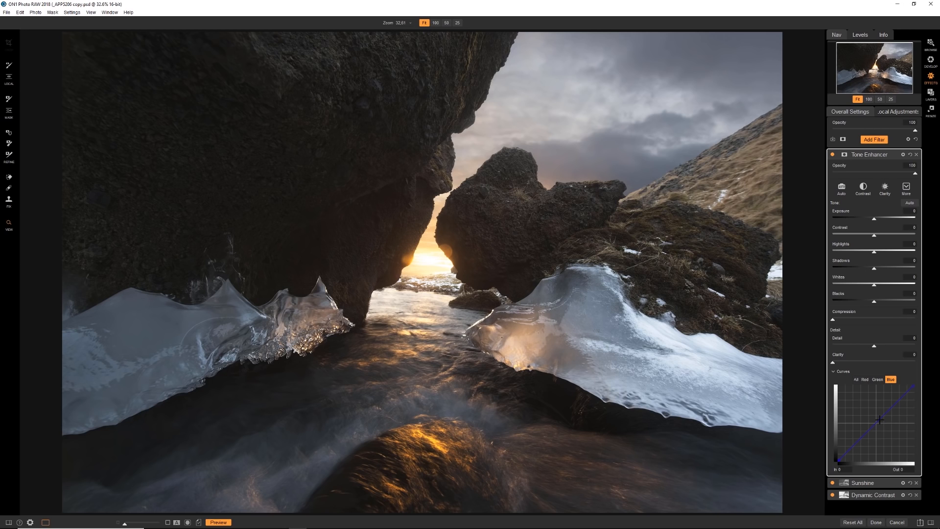
left_click_drag(838, 461, 831, 458)
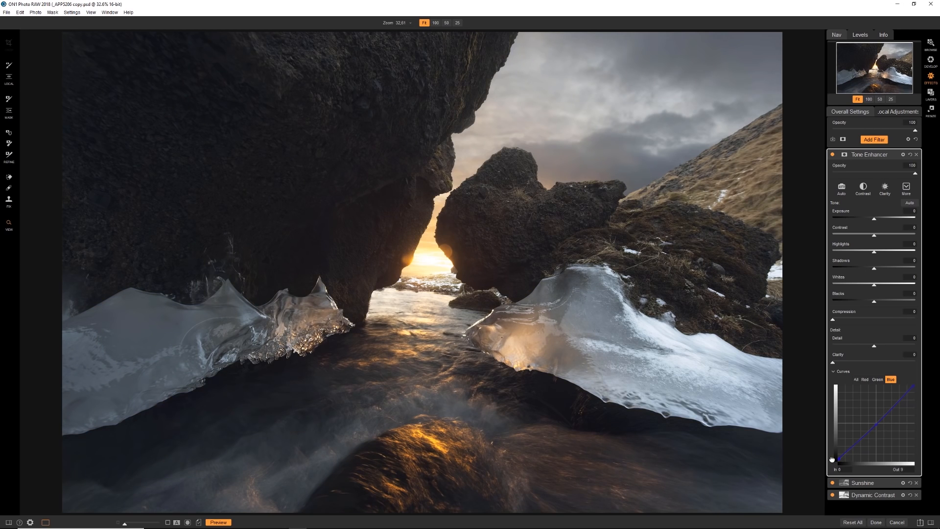
left_click_drag(914, 386, 915, 386)
Step: Adjust the red curve's midtones and end points, check the green and blue curves, and collapse the Tone Enhancer
left_click(865, 380)
left_click(877, 423)
left_click_drag(913, 389, 914, 387)
left_click(838, 463)
left_click(878, 380)
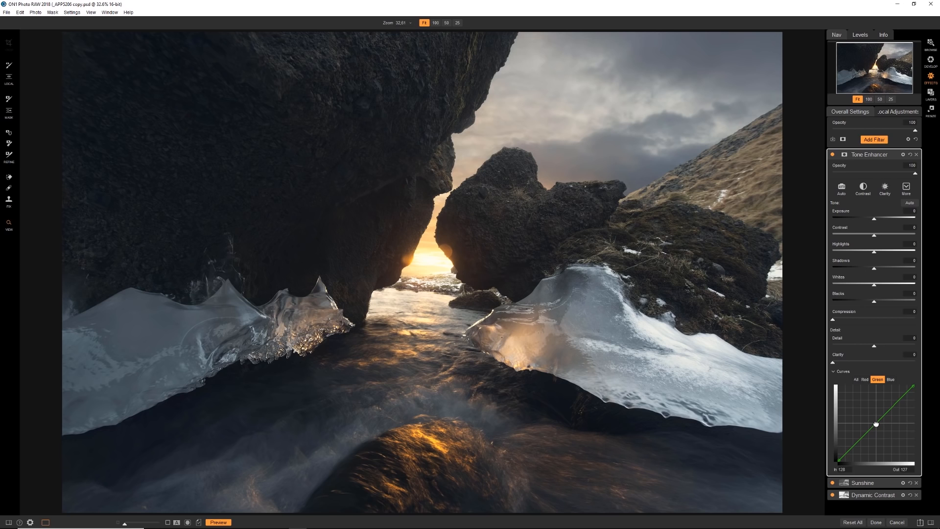
left_click(889, 380)
left_click(874, 156)
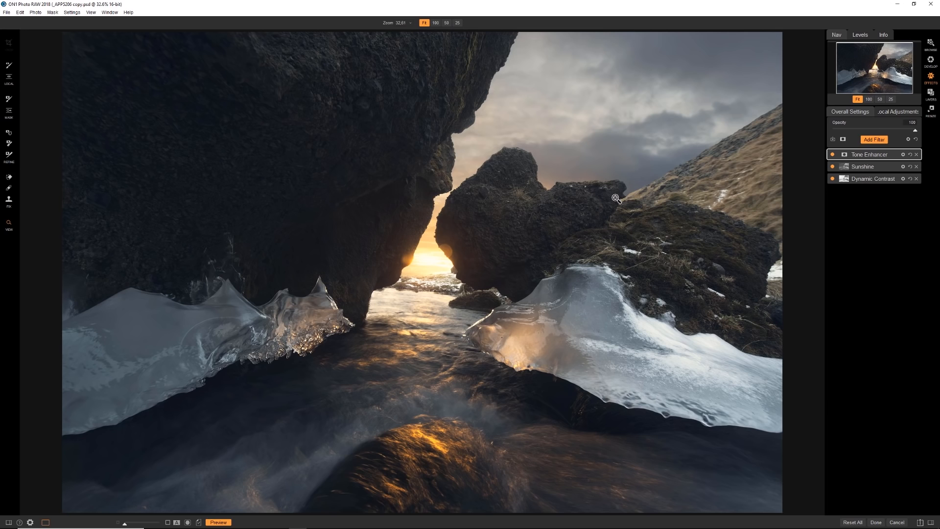
Step: Add a Vignette filter with the Big Softy style at 44 opacity and compare it on and off
left_click(874, 139)
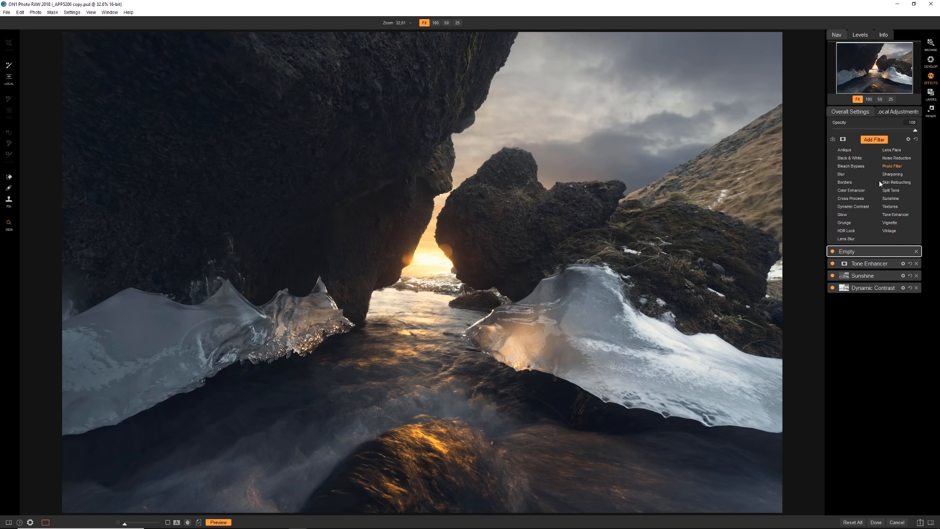
left_click(888, 224)
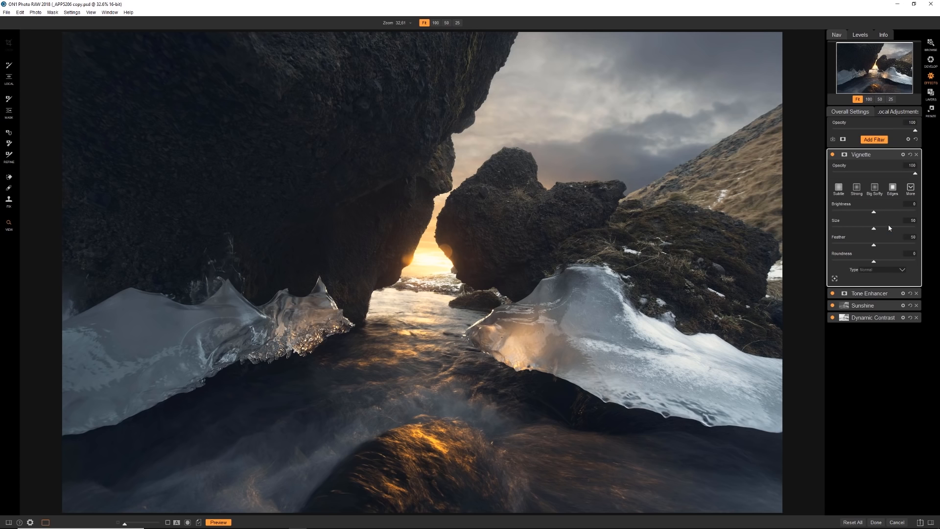
left_click(843, 190)
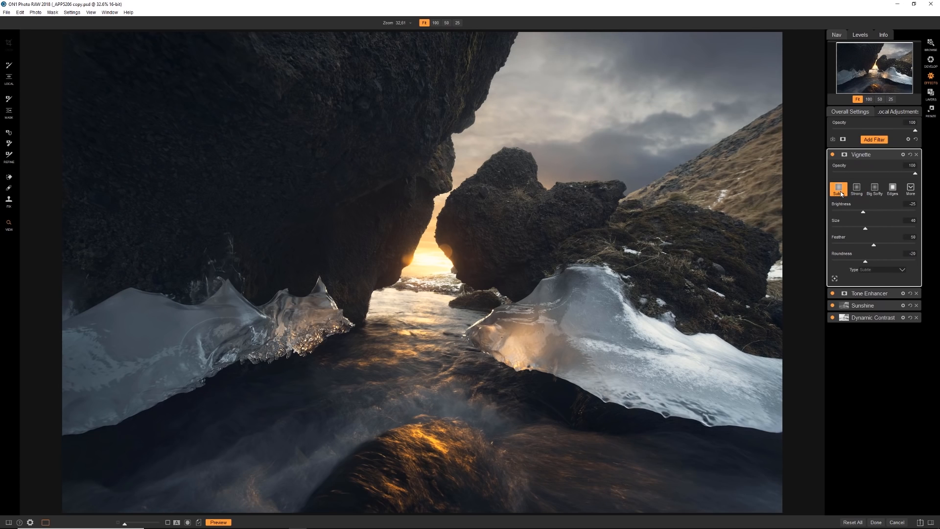
left_click(876, 192)
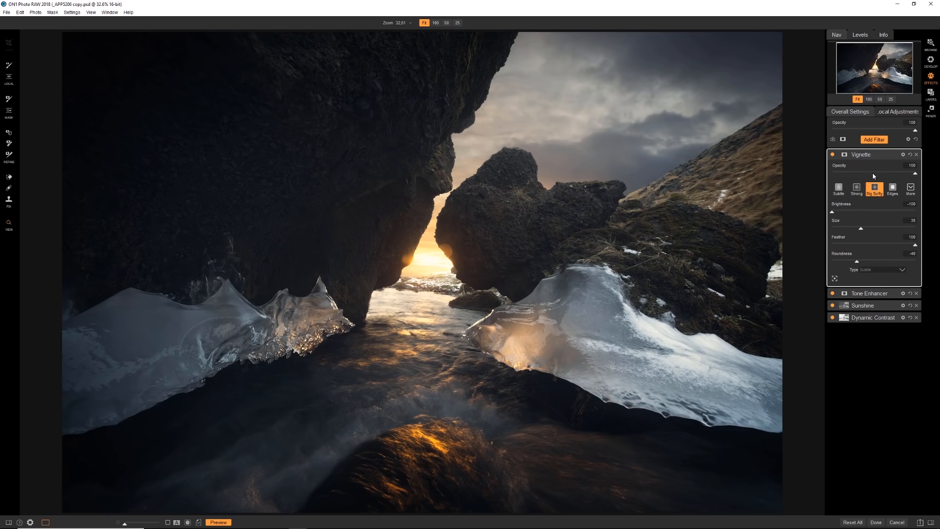
left_click(874, 173)
left_click_drag(874, 175, 870, 177)
left_click(832, 154)
left_click(832, 155)
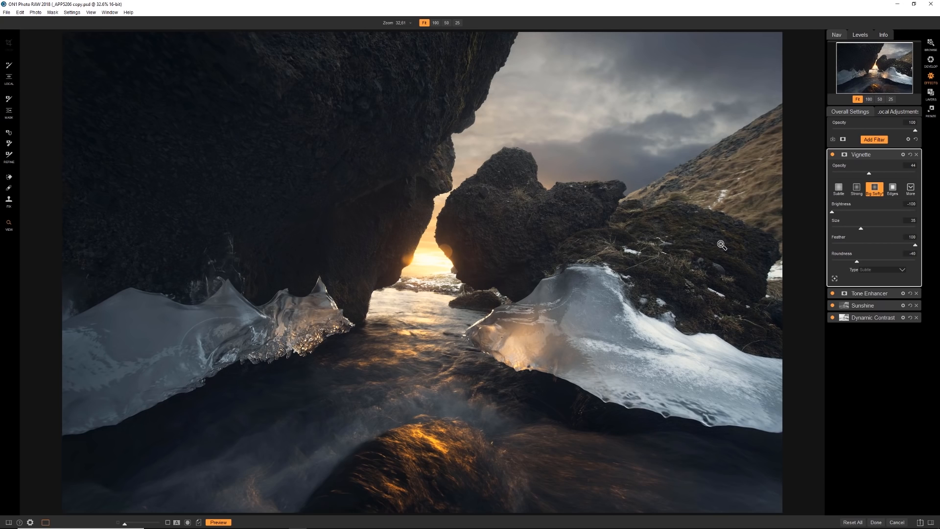
Step: Return the finished image to Layers, then save and close it to go back to Browse
left_click(932, 97)
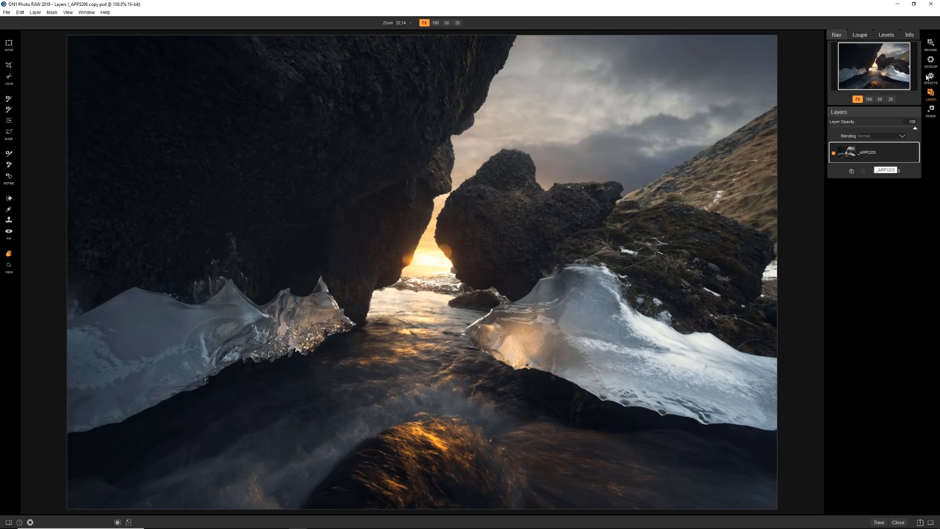
left_click(930, 45)
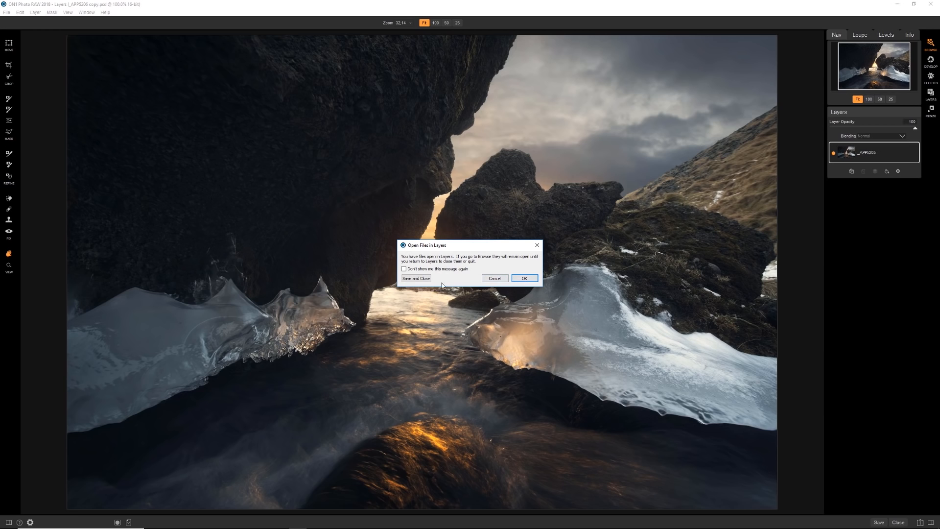
left_click(424, 281)
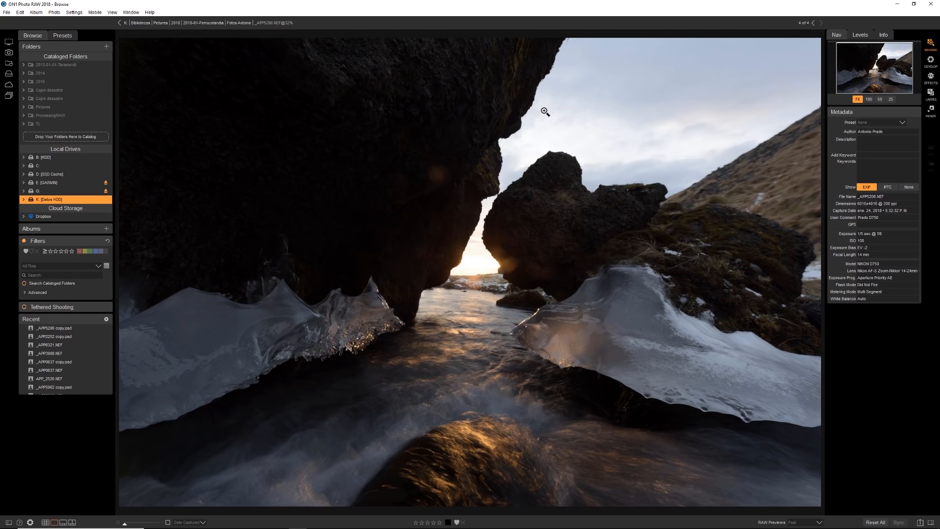
Step: Compare the finished composite with the original raw exposure by switching back and forth between them
key("Left")
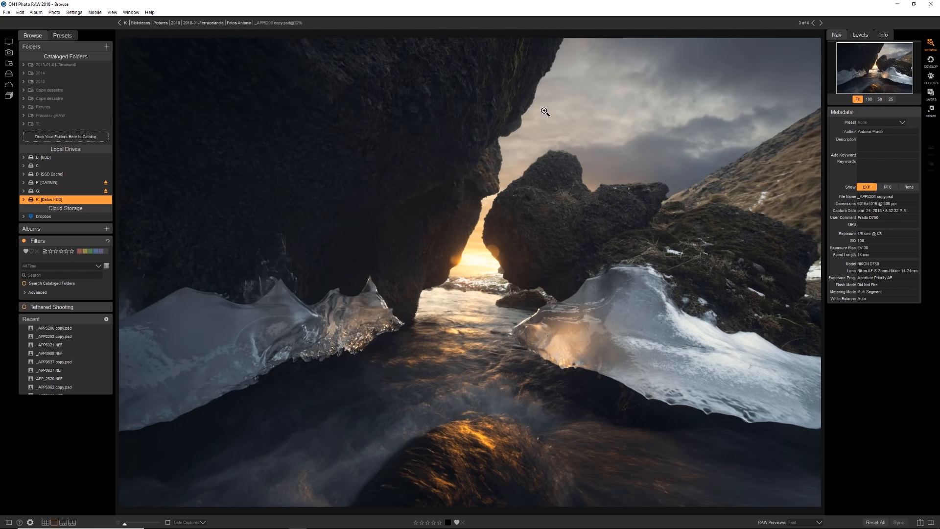
key("Right")
key("Left")
key("Right")
key("Left")
key("Right")
key("Left")
key("Left")
key("Right")
key("Left")
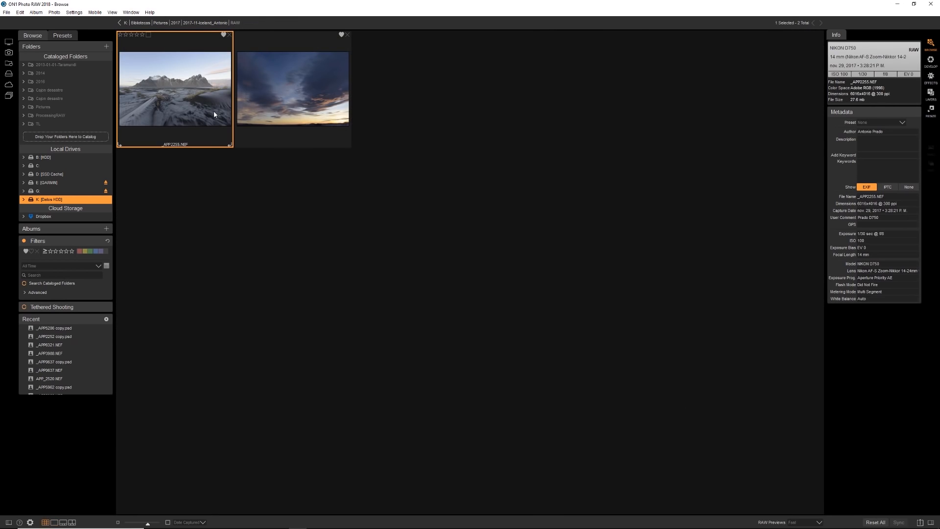
Step: Open the mountain landscape photo _APP2255.NEF in the single-image view
double_click(214, 111)
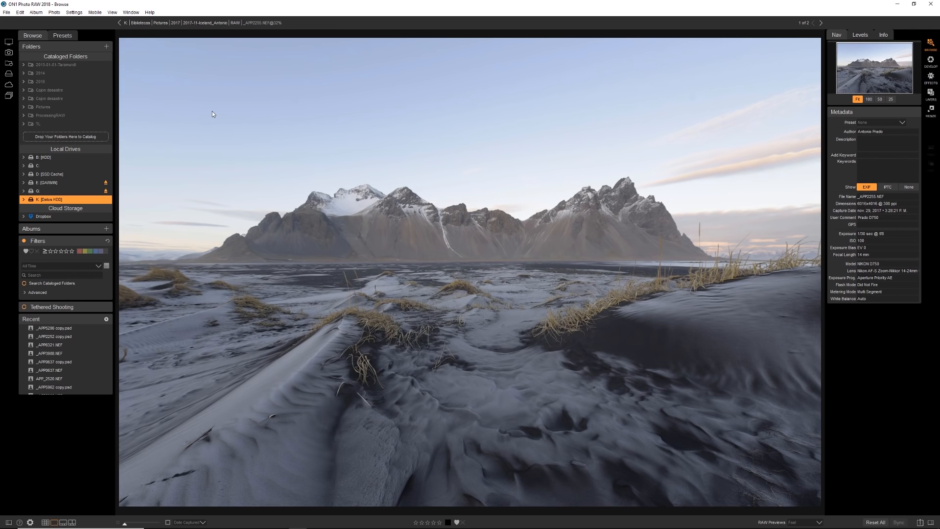
Step: Compare the mountain landscape with the sunset sky photo by switching back and forth between them
key("Right")
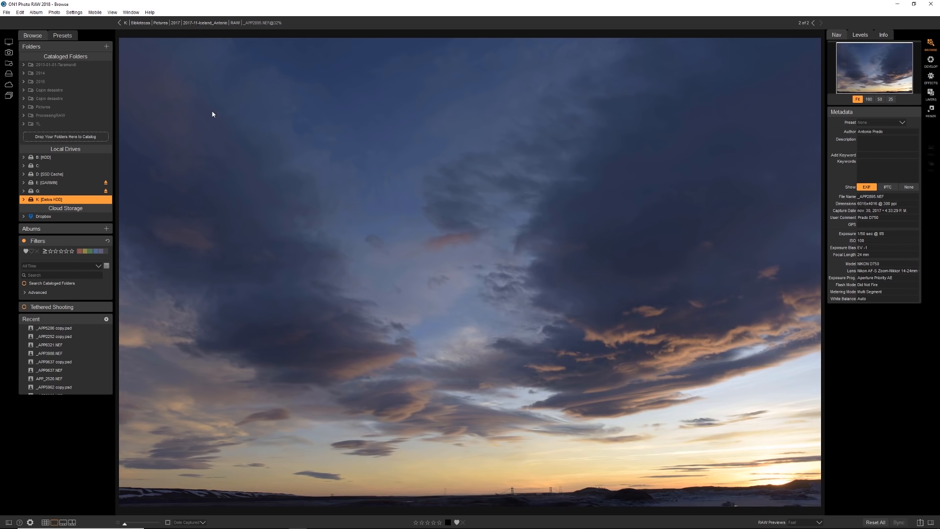
key("Left")
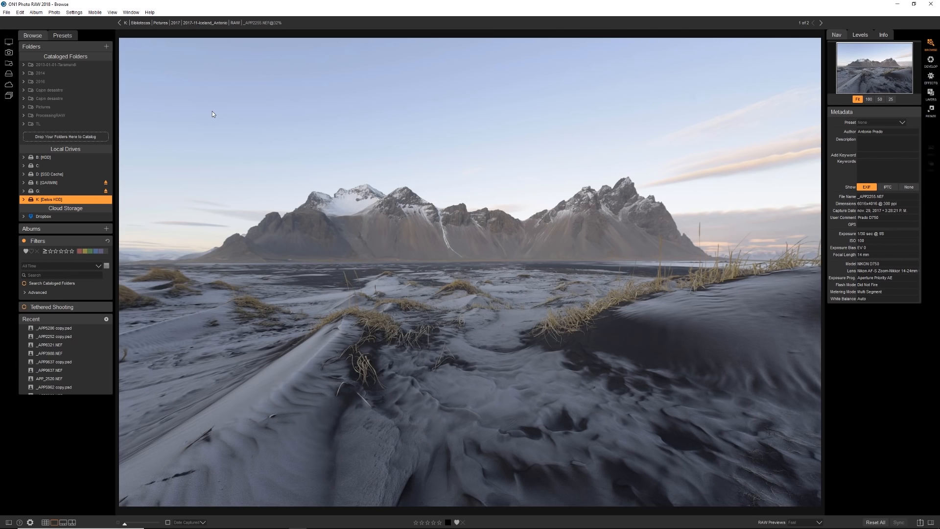
key("Right")
key("Left")
Step: Select both photos in the thumbnail grid, open them together in Layers, and place the mountain layer _APP2255 above the sky layer
key("g")
left_click(315, 109, "ctrl")
right_click(316, 108)
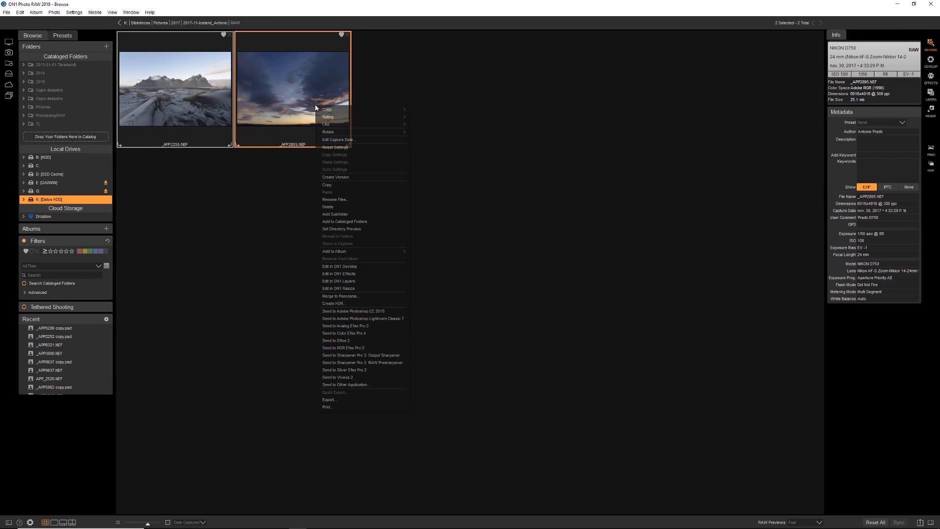
left_click(360, 281)
left_click(500, 278)
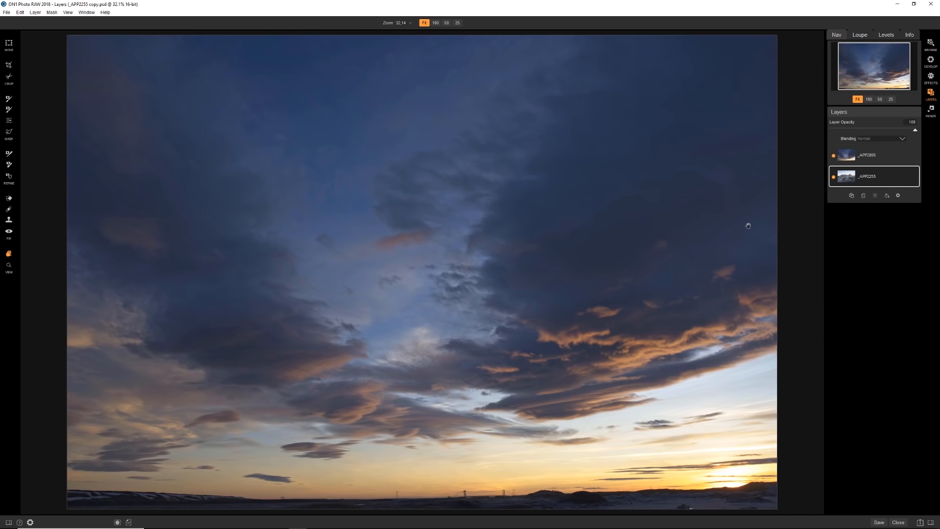
left_click_drag(883, 178, 883, 155)
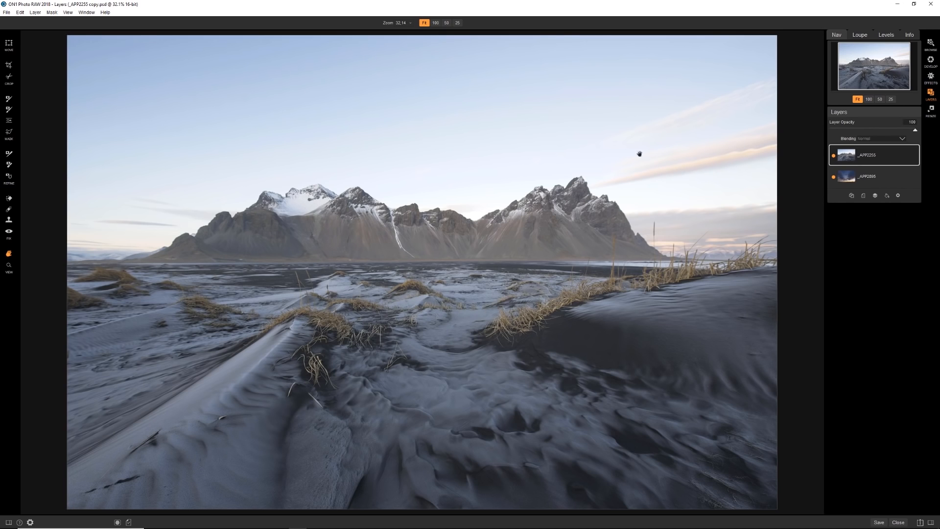
Step: Mask out the pale sky above the ridgeline on the mountain layer with the Quick Mask brush in Paint Out mode
left_click(10, 112)
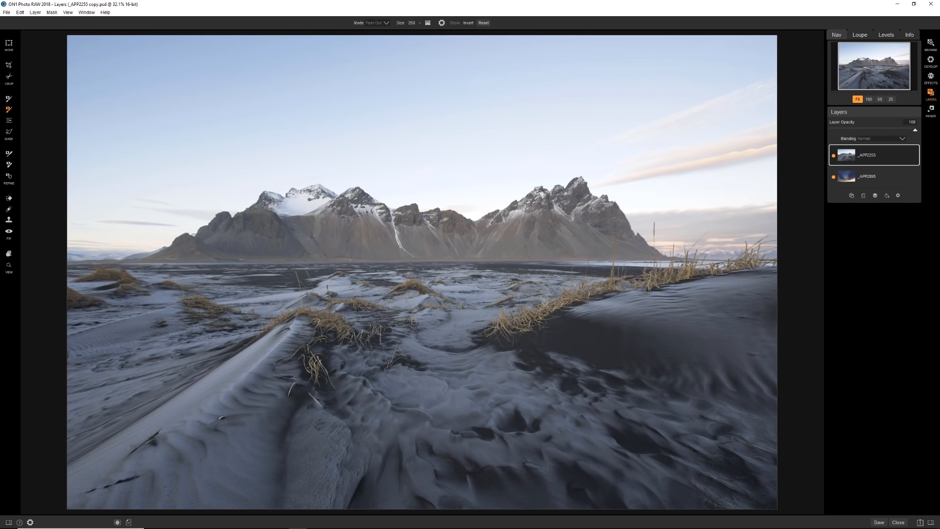
mouse_move(138, 66)
left_mouse_down()
mouse_move(110, 161)
mouse_move(129, 193)
mouse_move(279, 147)
mouse_move(543, 147)
mouse_move(608, 158)
mouse_move(723, 221)
mouse_move(767, 197)
mouse_move(755, 105)
mouse_move(674, 74)
mouse_move(442, 74)
mouse_move(345, 85)
left_mouse_up()
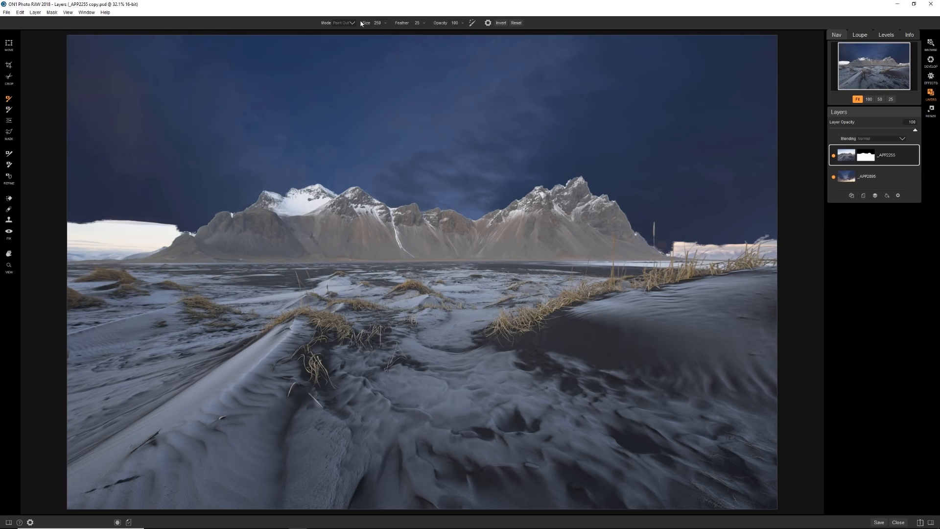
Step: Paint out the leftover sky patches at both ends of the horizon using Perfect Brush, and check the result in mask view
left_click(473, 25)
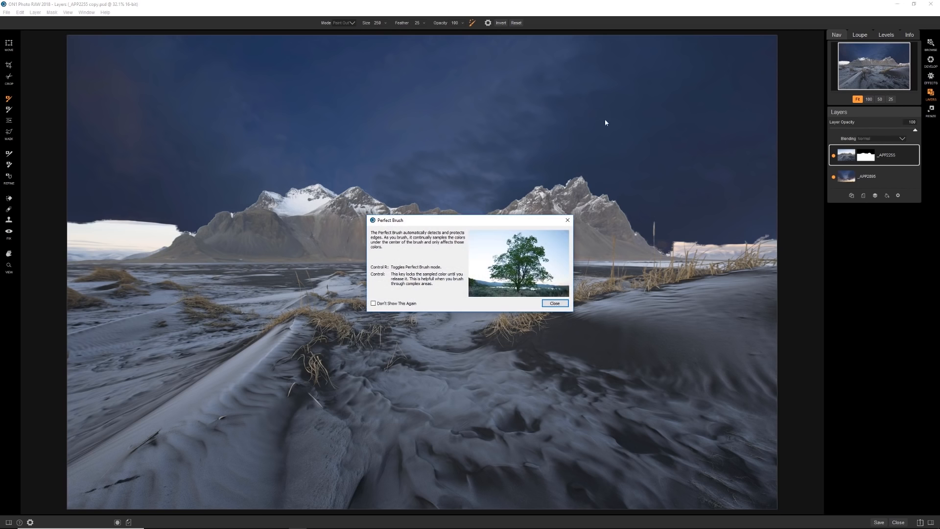
left_click(556, 306)
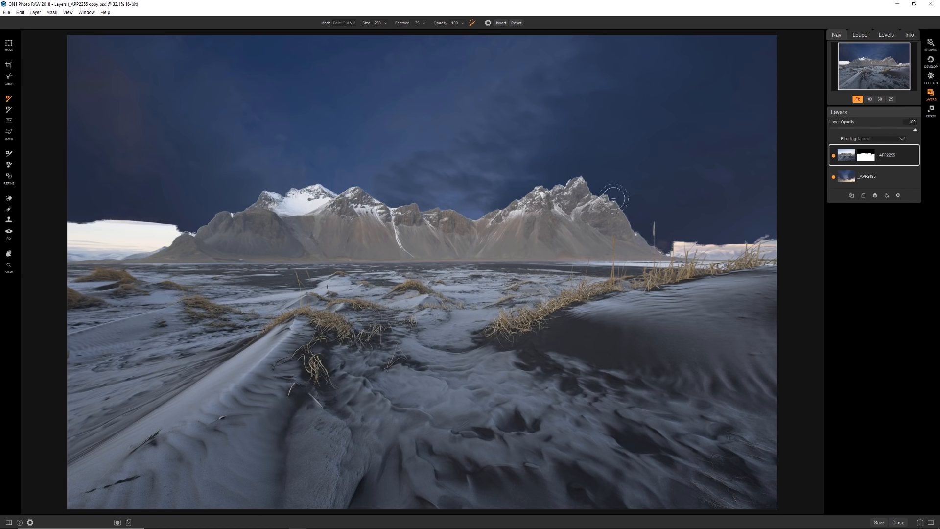
left_click_drag(174, 216, 162, 224)
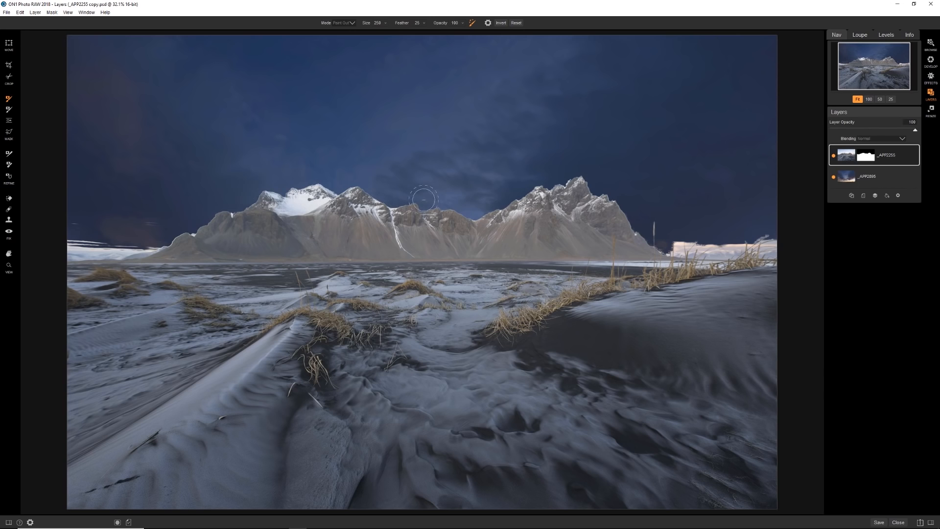
mouse_move(678, 243)
left_mouse_down()
mouse_move(740, 217)
mouse_move(718, 242)
left_mouse_up()
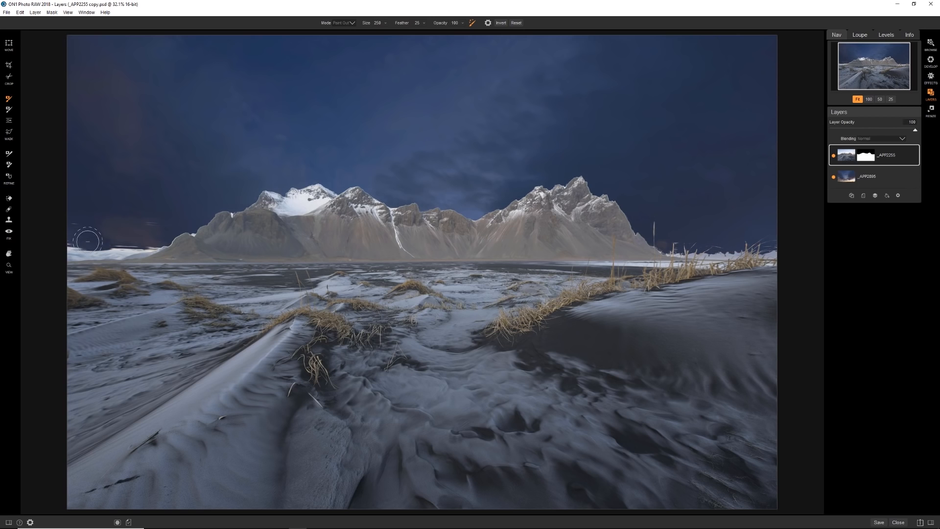
left_click(852, 152, "alt")
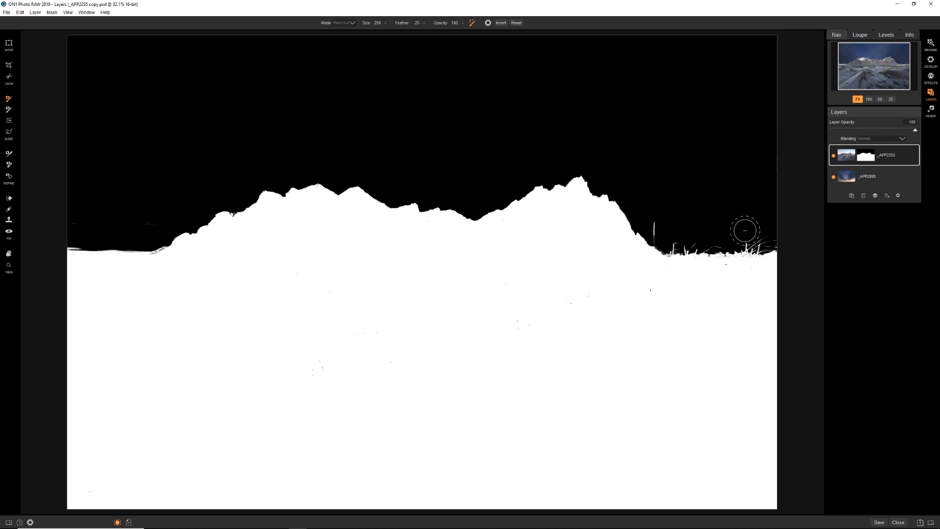
key("ctrl+m")
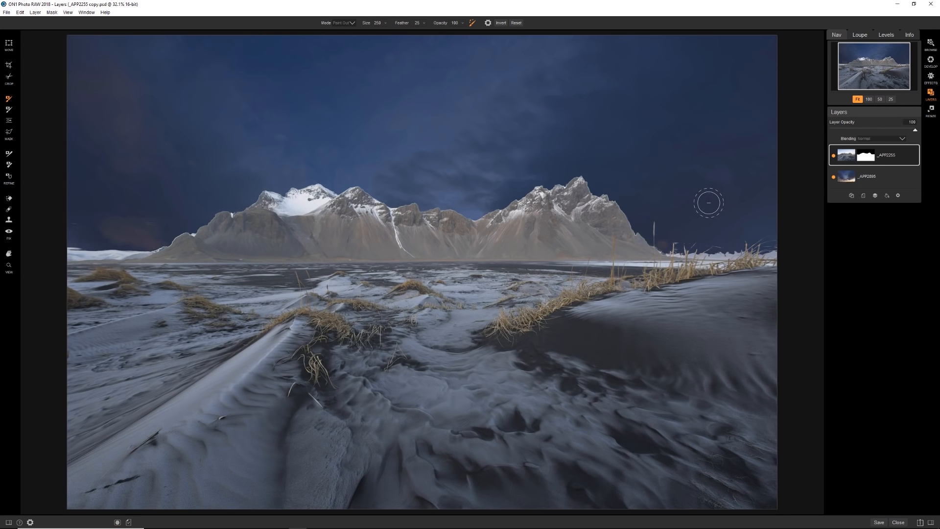
Step: Move the sunset sky layer _APP2895 upward so its glowing clouds and horizon sit behind the mountains
left_click(868, 178)
left_click(9, 45)
left_click_drag(361, 340, 367, 142)
left_click_drag(398, 192, 402, 174)
Step: Enlarge the sky layer to about 7720 px wide so it covers the full canvas width, reposition it, and apply the transform
left_click(890, 100)
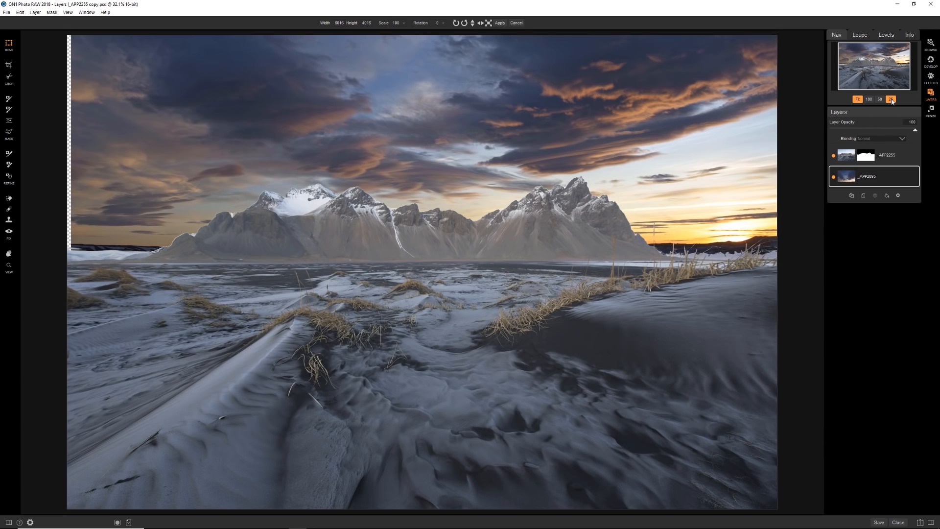
left_click_drag(703, 268, 803, 355)
left_click_drag(679, 336, 630, 238)
left_click_drag(750, 266, 808, 282)
left_click_drag(579, 254, 578, 251)
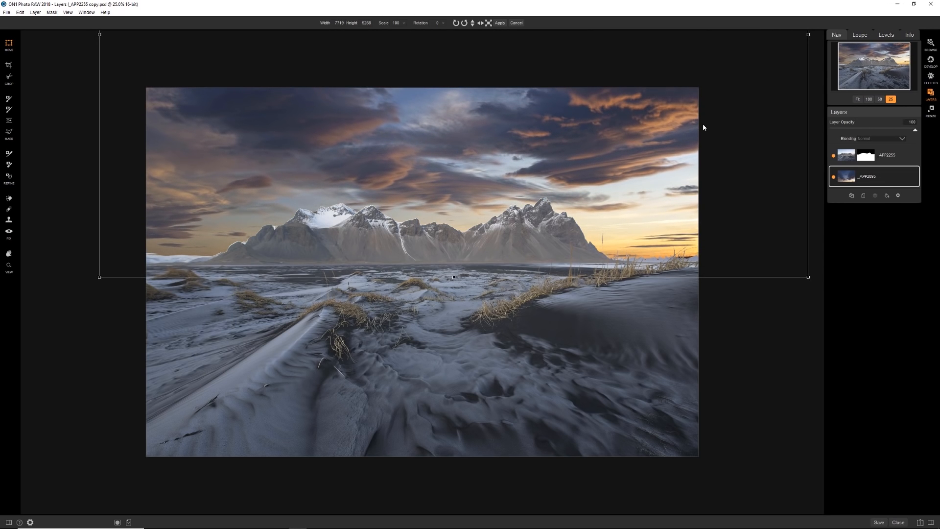
left_click(501, 23)
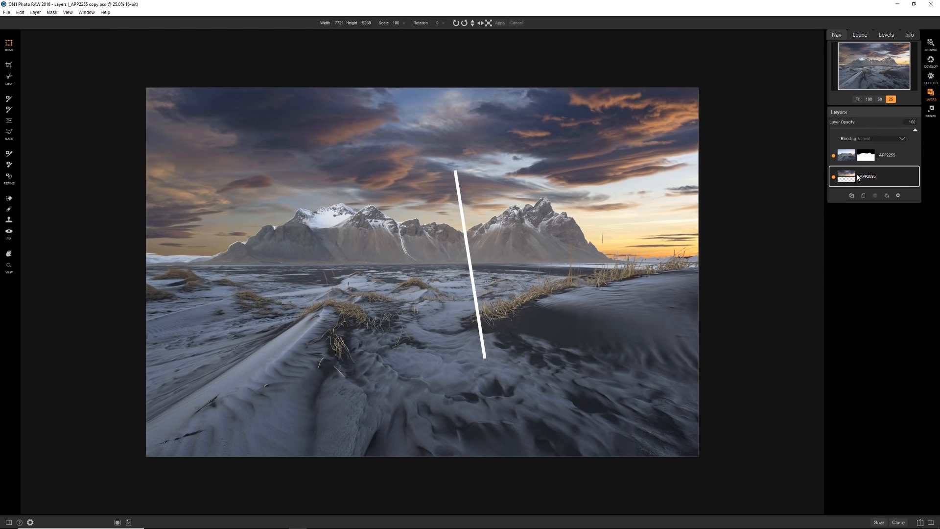
Step: Trim the light halo along the mountain layer's mask edge with the Chisel Mask tool in Remove mode at amount 6
left_click(866, 157)
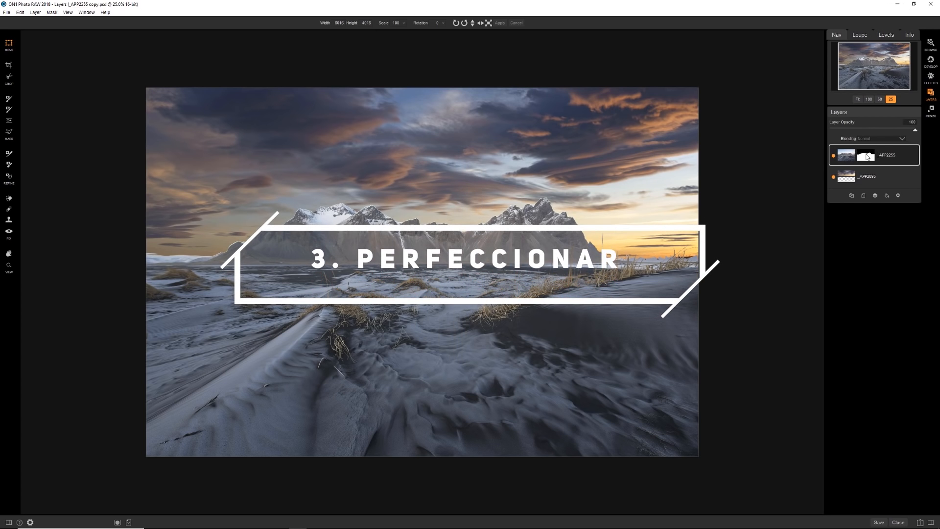
left_click(868, 99)
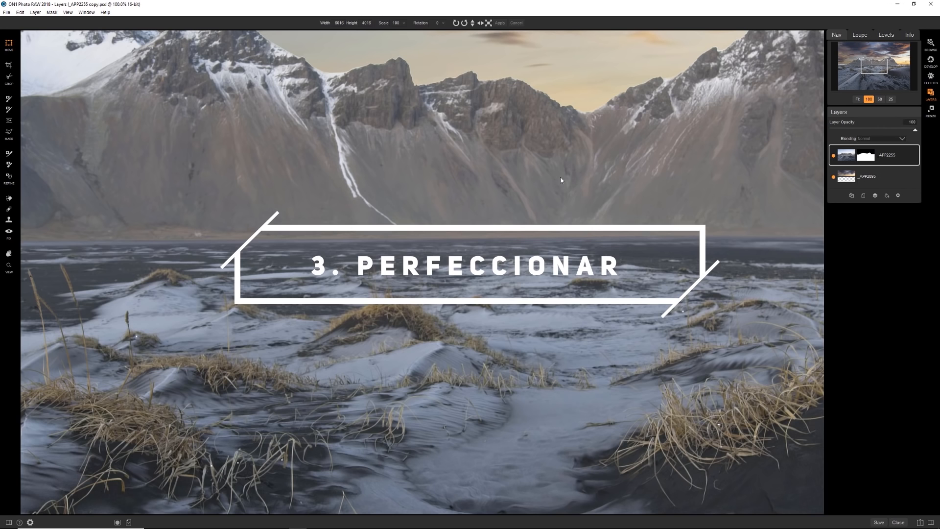
left_click_drag(620, 193, 753, 312)
left_click_drag(123, 213, 614, 264)
left_click_drag(274, 358, 454, 304)
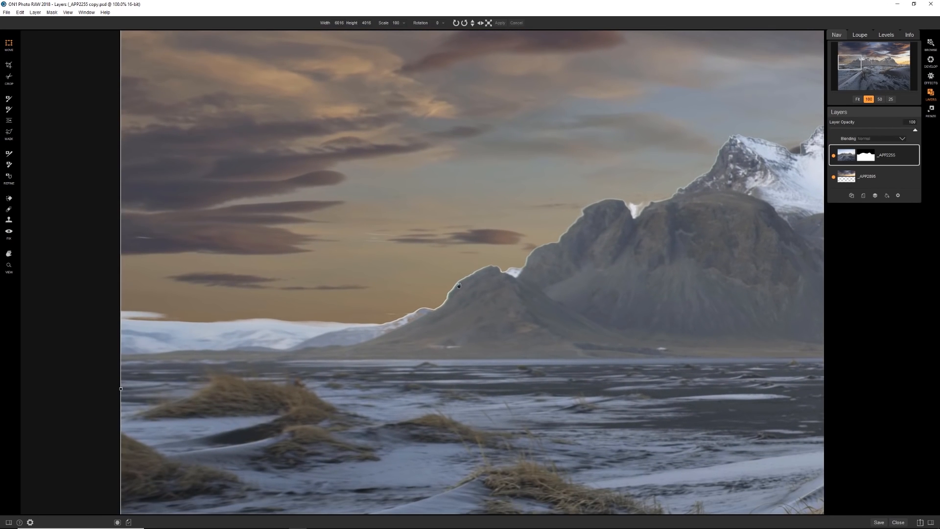
left_click(10, 166)
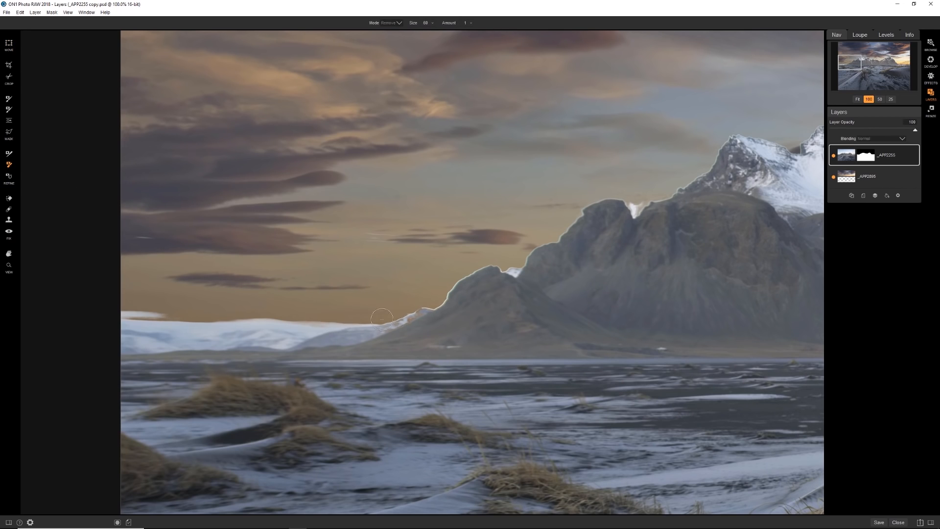
left_click_drag(452, 24, 454, 25)
left_click_drag(426, 301, 386, 326)
mouse_move(440, 306)
left_mouse_down()
mouse_move(463, 281)
mouse_move(563, 240)
left_mouse_up()
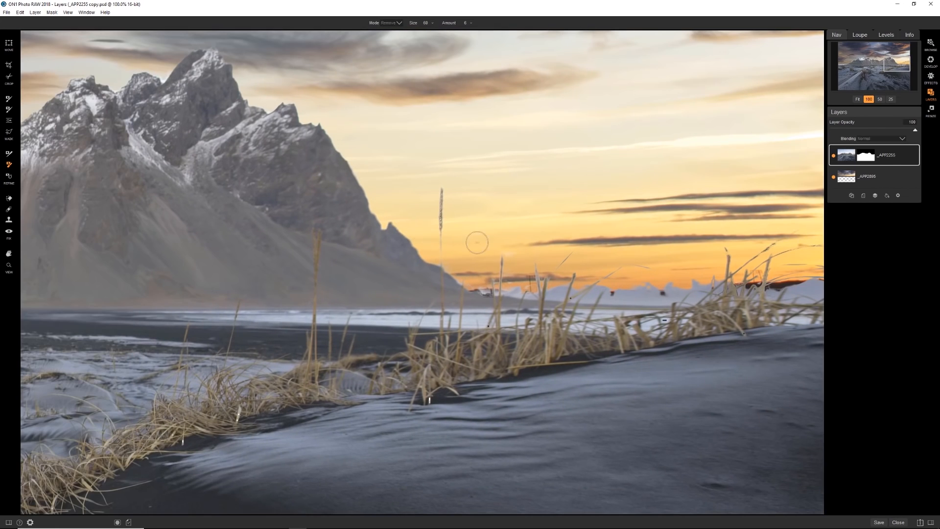
Step: Refine the mountain layer's mask around the grass stalks and distant horizon with the Refine brush at size 45
left_click(10, 155)
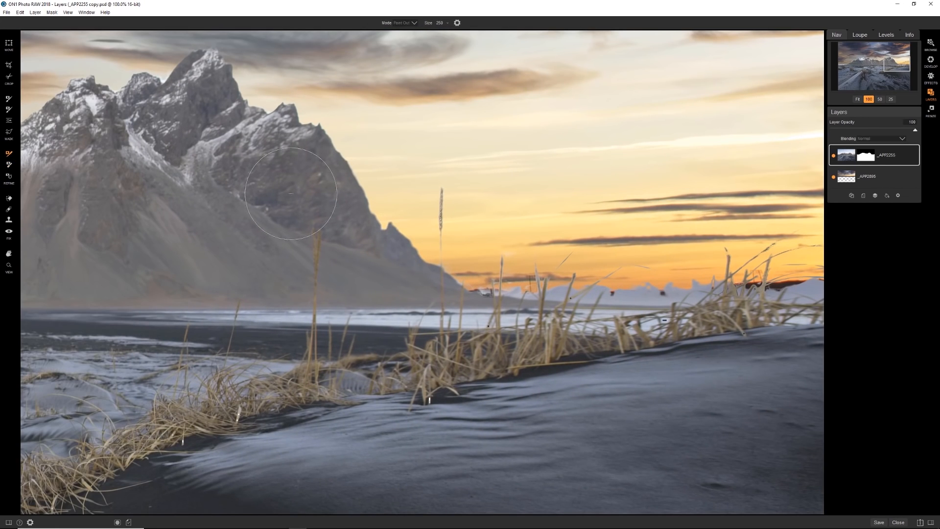
key("bracketleft")
key("bracketleft")
key("bracketleft")
key("bracketleft")
key("bracketleft")
mouse_move(443, 192)
left_mouse_down()
mouse_move(440, 258)
mouse_move(468, 280)
mouse_move(455, 277)
mouse_move(490, 287)
mouse_move(537, 266)
mouse_move(528, 296)
mouse_move(638, 264)
mouse_move(749, 284)
mouse_move(621, 297)
left_mouse_up()
left_click_drag(321, 293, 341, 303)
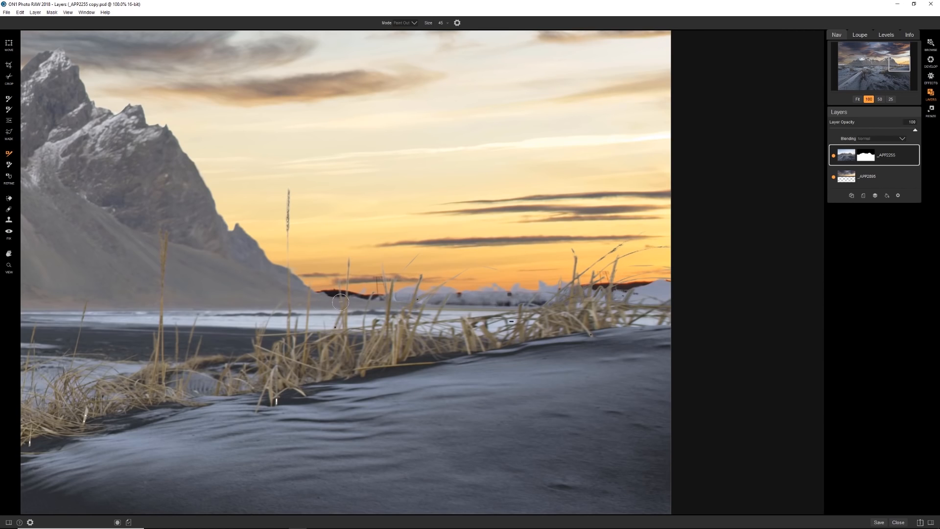
left_click_drag(438, 255, 647, 279)
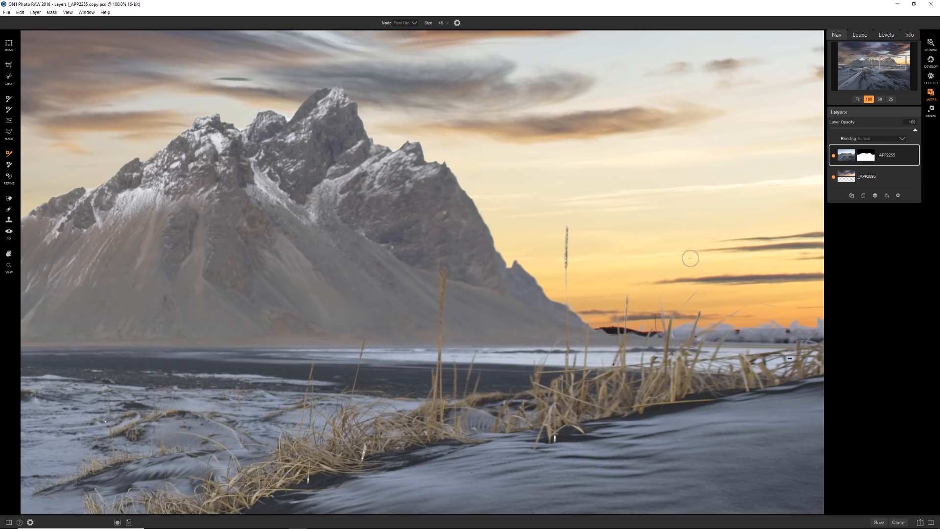
Step: Examine the mountain layer's mask along the ridgeline in mask view at 100% zoom
key("ctrl+m")
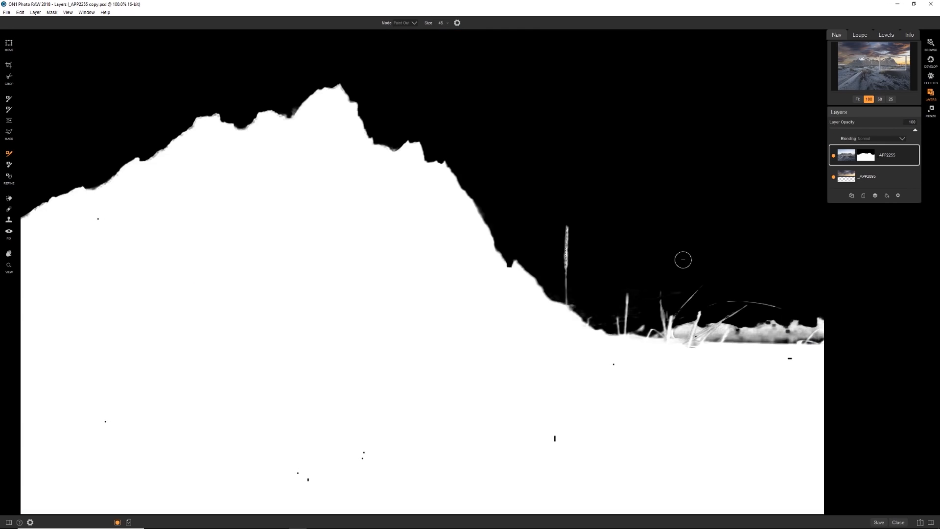
left_click_drag(693, 344, 490, 324)
left_click_drag(389, 323, 577, 328)
left_click_drag(403, 272, 588, 303)
left_click_drag(417, 293, 638, 290)
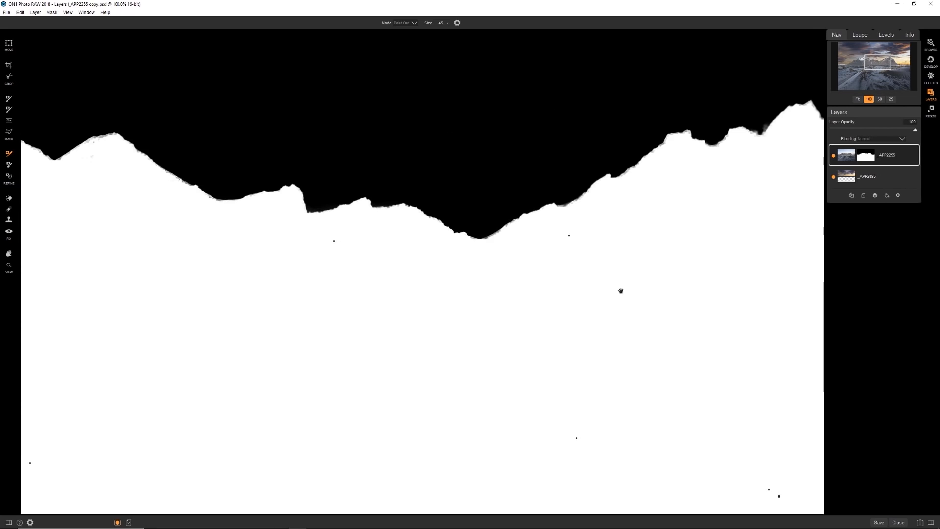
Step: Soften the mask around the tall grass stalk and horizon with the Blur Mask tool at amount 3, reducing the brush to size 45
left_click(9, 180)
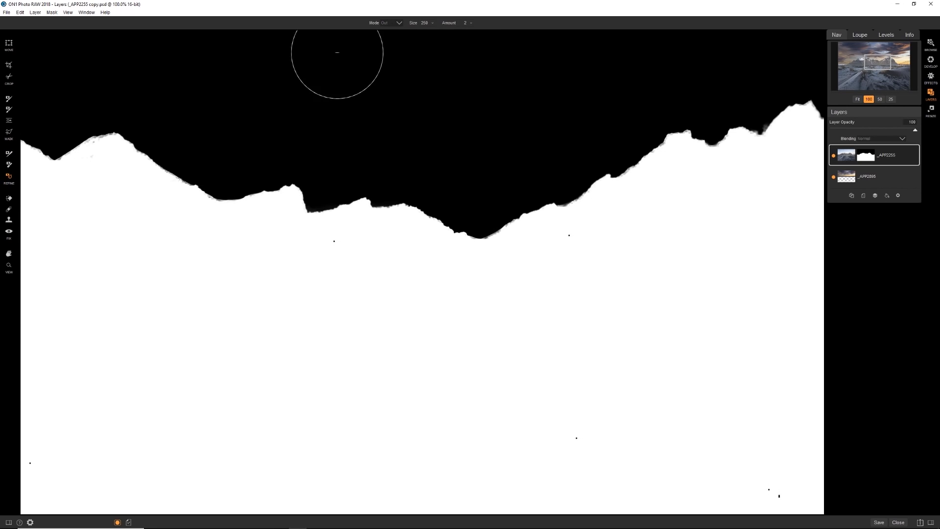
left_click_drag(449, 22, 419, 42)
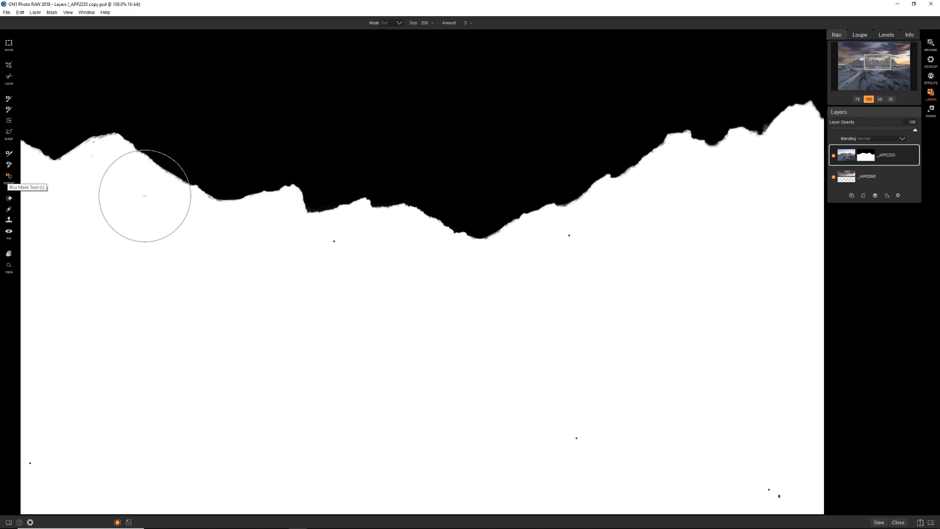
left_click_drag(553, 248, 273, 244)
left_click_drag(596, 269, 436, 210)
key("o")
key("bracketleft")
key("bracketleft")
key("bracketleft")
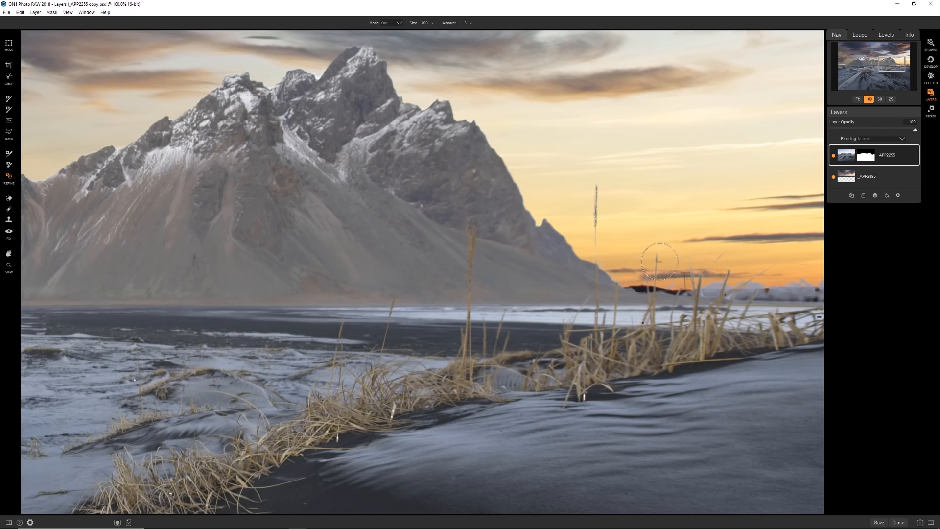
left_click_drag(601, 190, 603, 245)
key("bracketleft")
left_click_drag(770, 289, 580, 246)
left_click(884, 109)
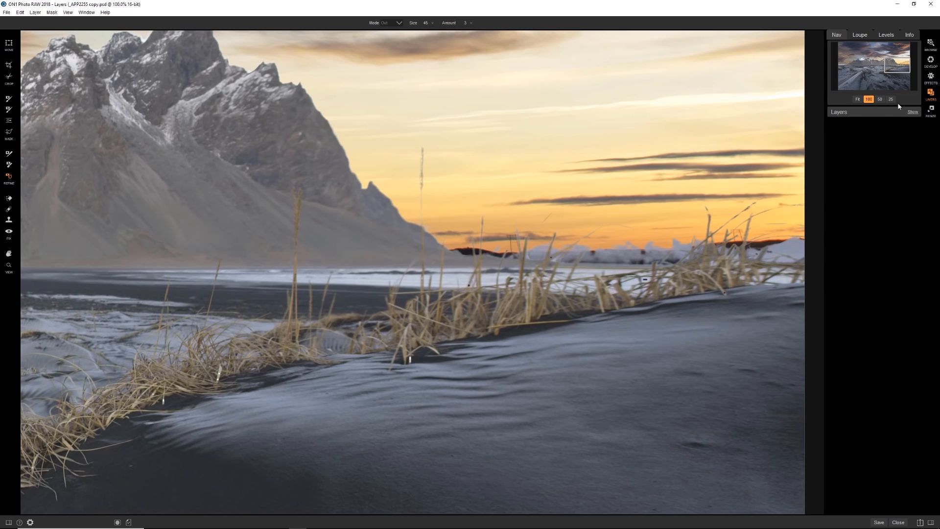
left_click(912, 112)
Step: Enlarge the sky layer to about 7780 px wide, lower its horizon behind the landscape, and review the whole composite
left_click(891, 99)
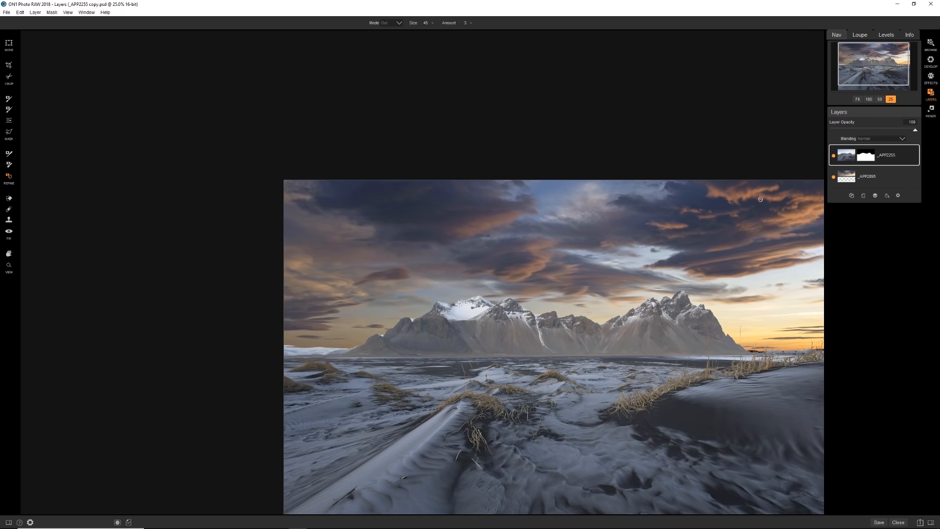
left_click(864, 82)
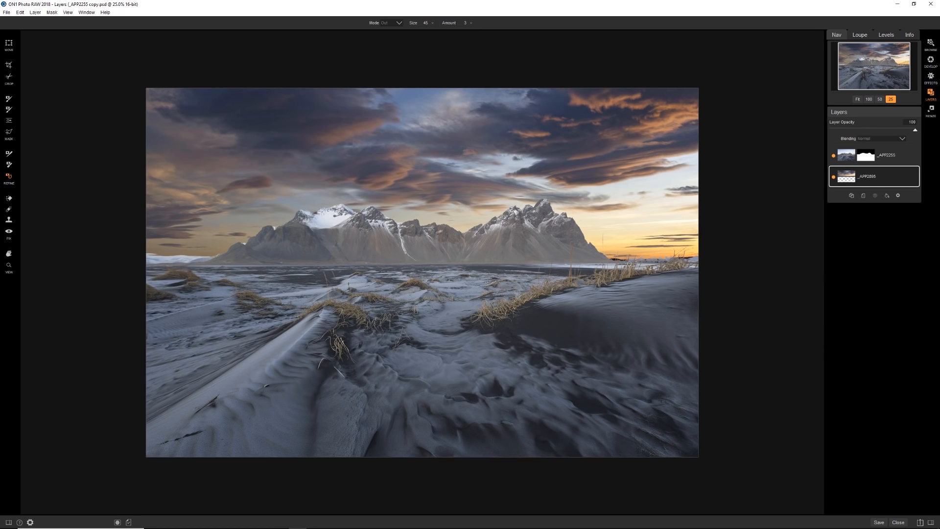
key("v")
mouse_move(808, 279)
left_mouse_down()
mouse_move(829, 296)
mouse_move(816, 289)
left_mouse_up()
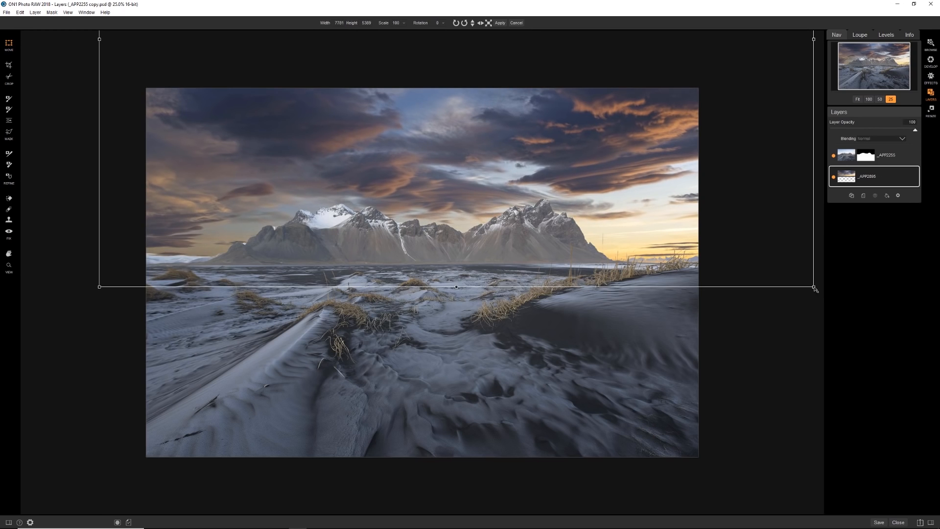
left_click(671, 263)
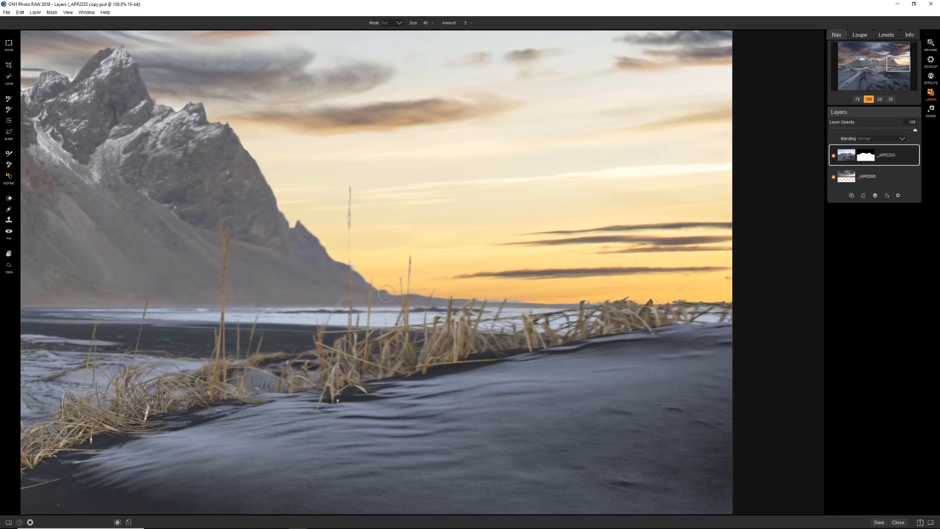
left_click(857, 99)
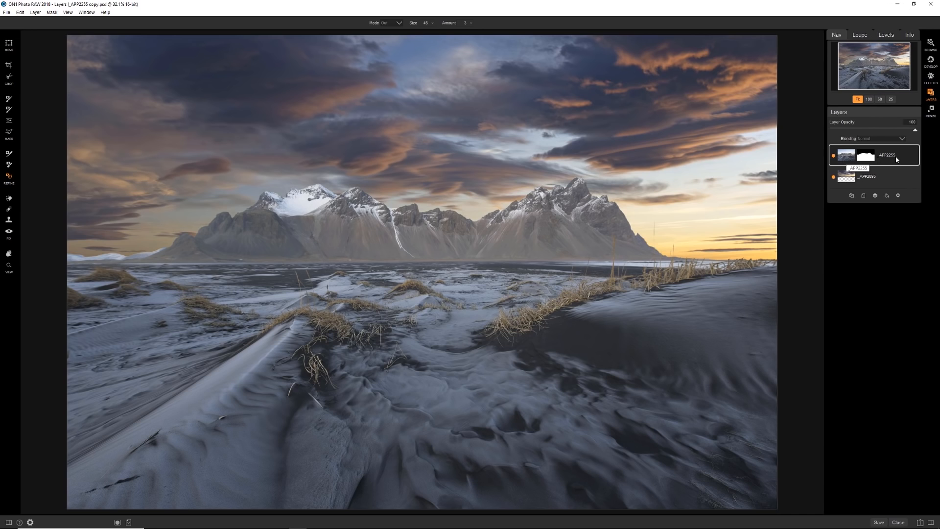
Step: Convert the mountain layer to a smart layer and develop it: exposure -0.75, contrast 12, highlights 12, midtones -52, structure 14, warmer temperature
left_click(898, 198)
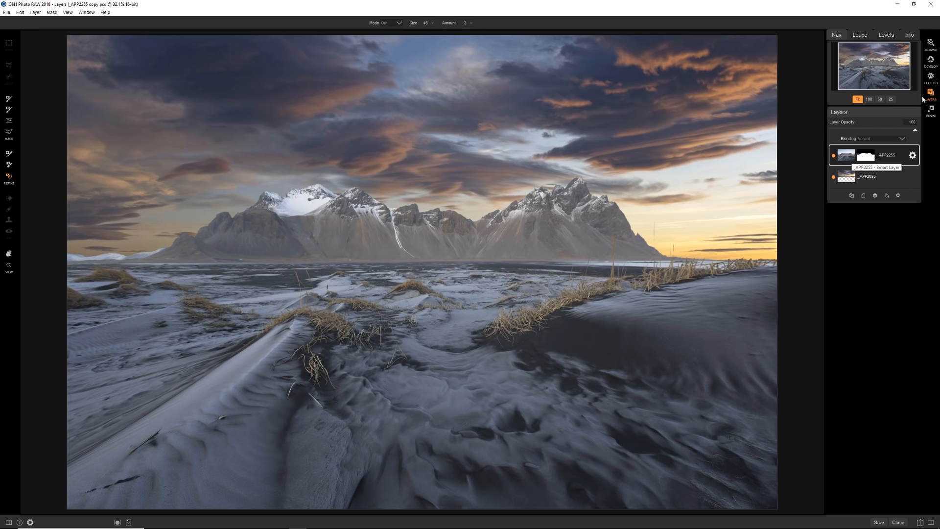
left_click(932, 63)
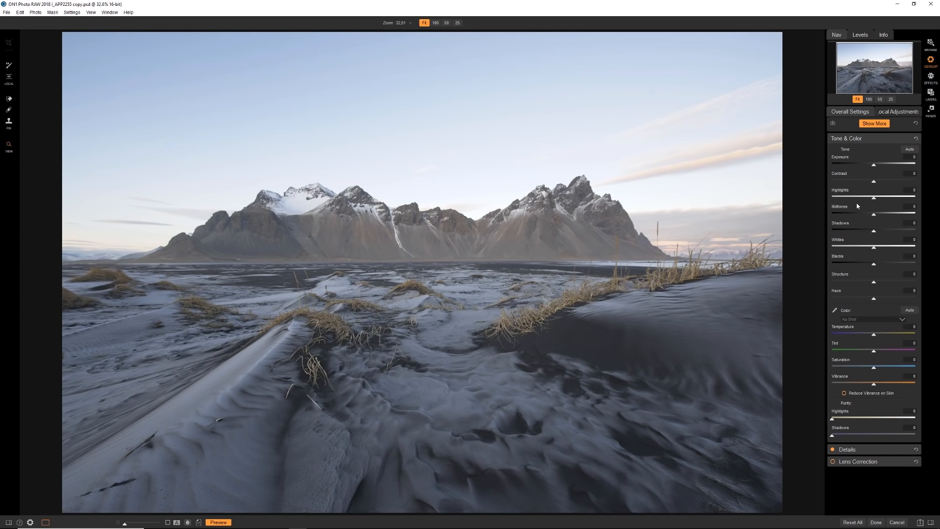
left_click_drag(872, 166, 867, 170)
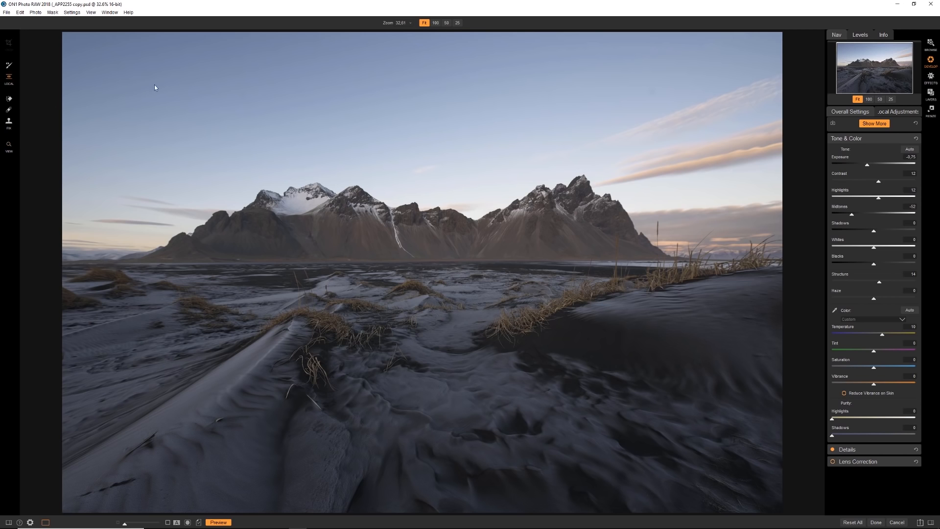
Step: Add a local adjustment with an Edges-shaped gradient, fitting its ellipse around the sunset beside the right-hand mountain and widening its feather
key("g")
left_click(364, 25)
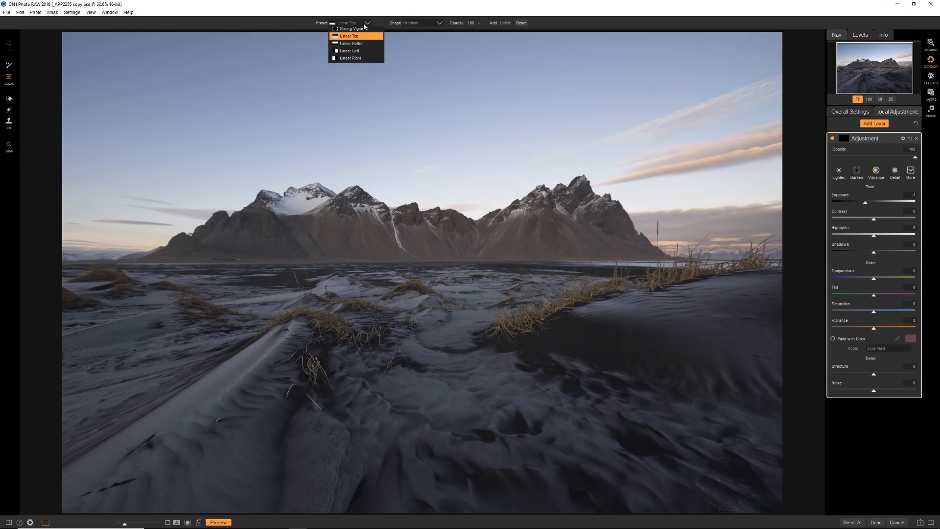
left_click(356, 38)
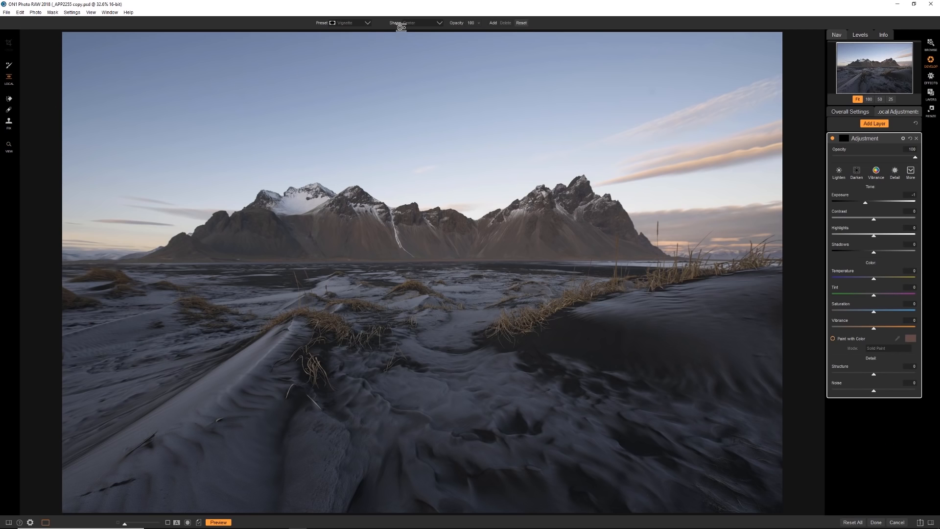
left_click(426, 23)
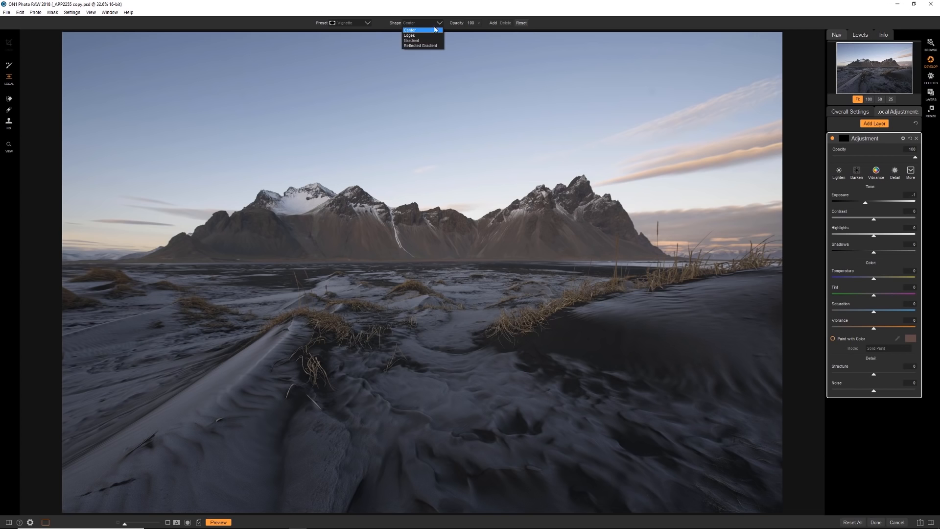
left_click(703, 229)
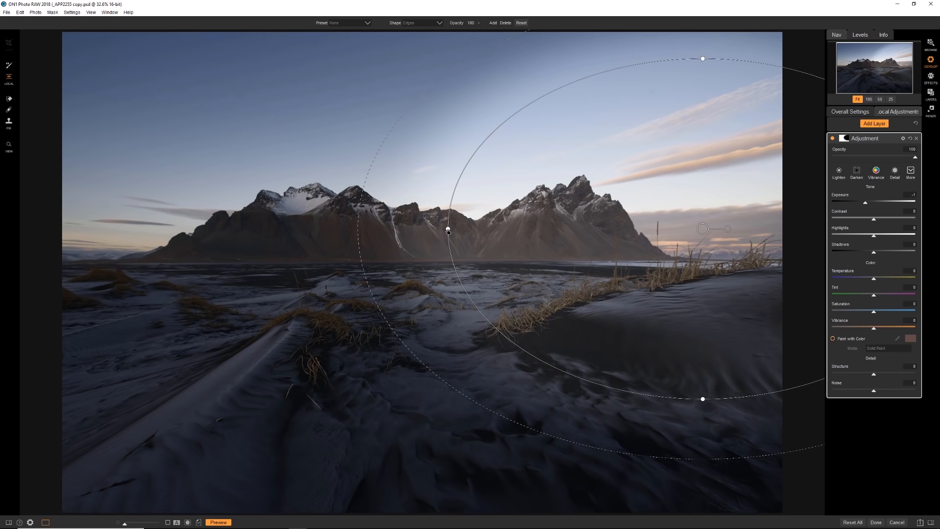
left_click_drag(448, 228, 579, 228)
left_click_drag(700, 64, 710, 151)
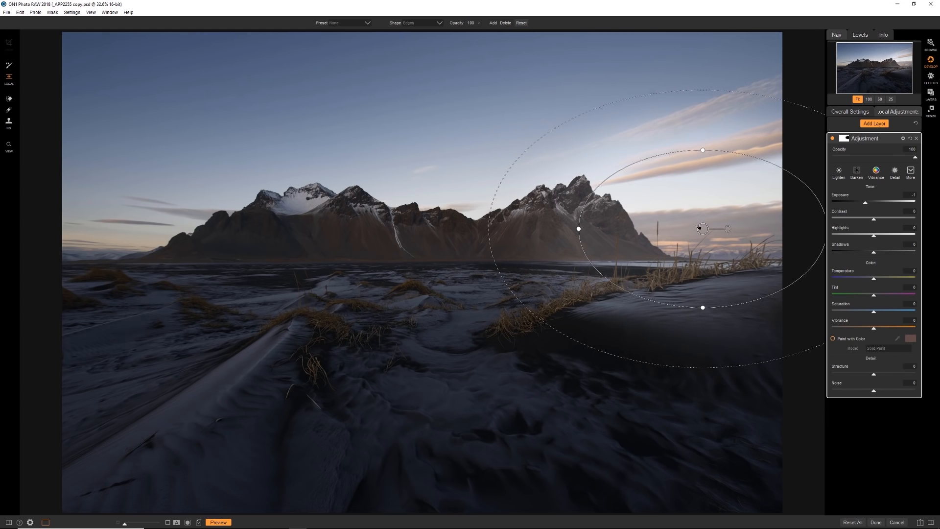
left_click_drag(715, 227, 731, 226)
left_click_drag(358, 239, 268, 252)
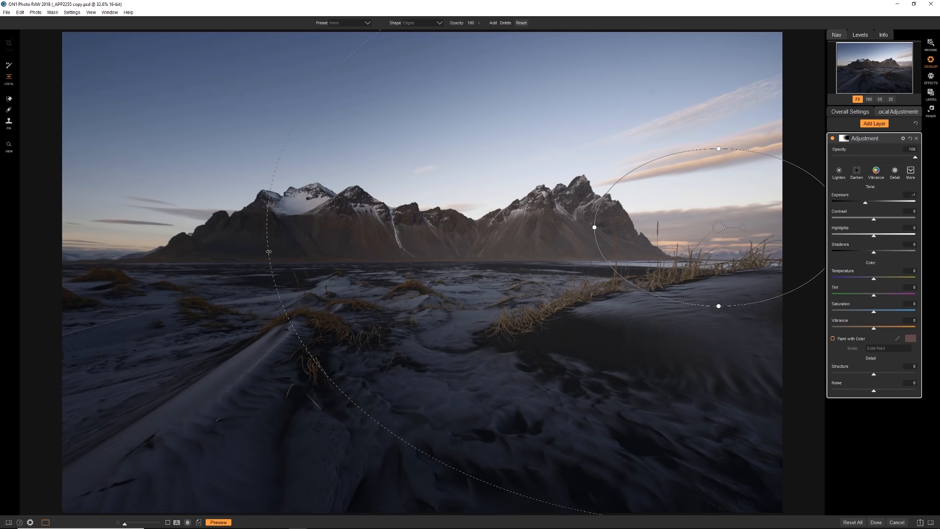
left_click_drag(717, 236, 749, 245)
Step: Invert the elliptical adjustment's mask, set exposure 0.3, temperature 47, vibrance 21 and opacity 71, and return to the layered composite
left_click_drag(868, 208, 871, 206)
left_click_drag(871, 275, 869, 276)
left_click(844, 139)
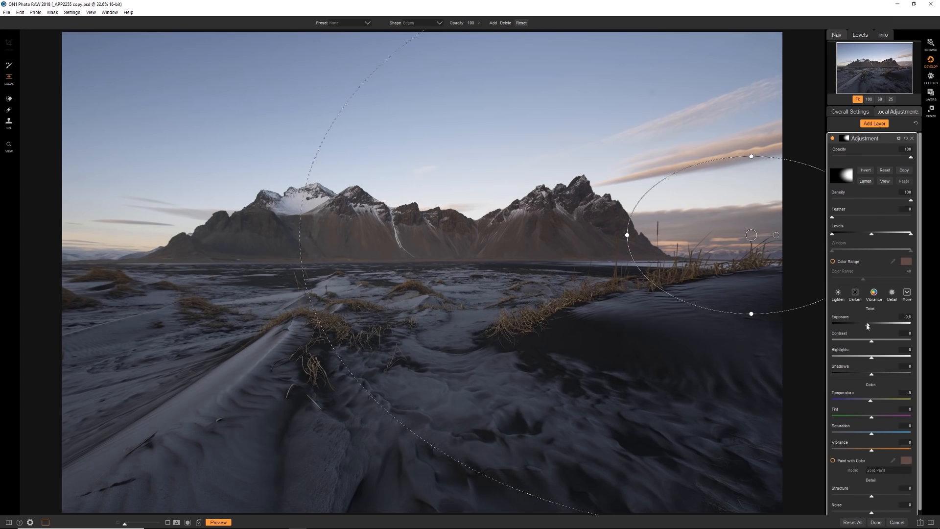
left_click_drag(867, 327, 875, 325)
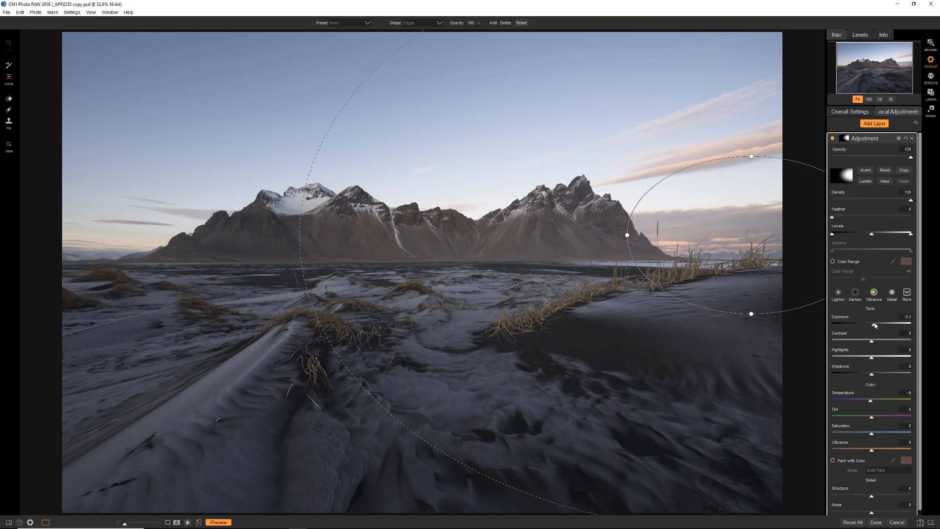
left_click_drag(869, 401, 875, 400)
left_click_drag(881, 454, 880, 454)
left_click_drag(890, 158, 888, 160)
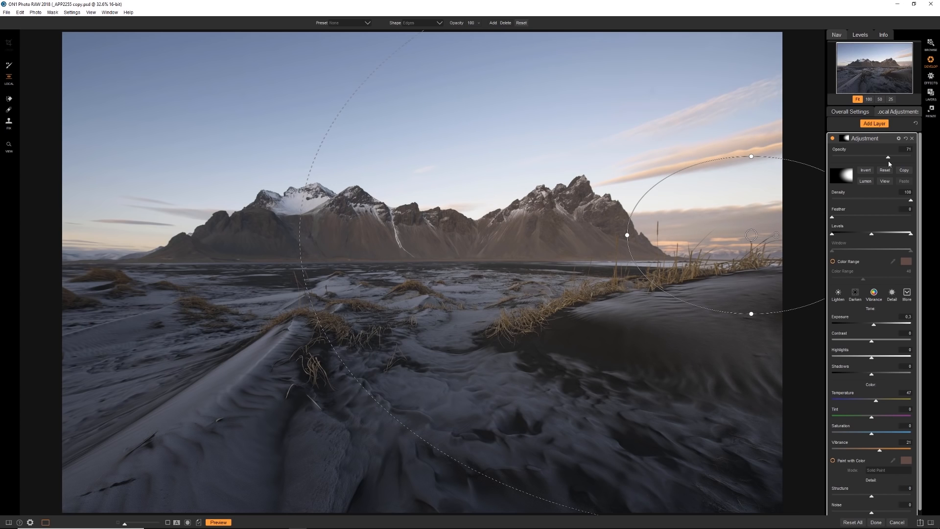
left_click(930, 94)
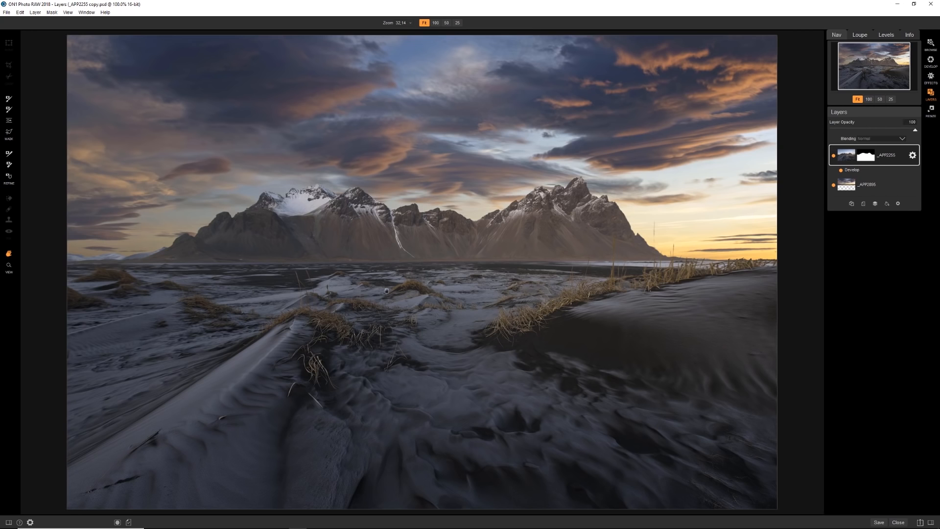
Step: Reopen the mountain layer's Develop settings, set the overall exposure to -1.15 and darken the midtones further
left_click(932, 67)
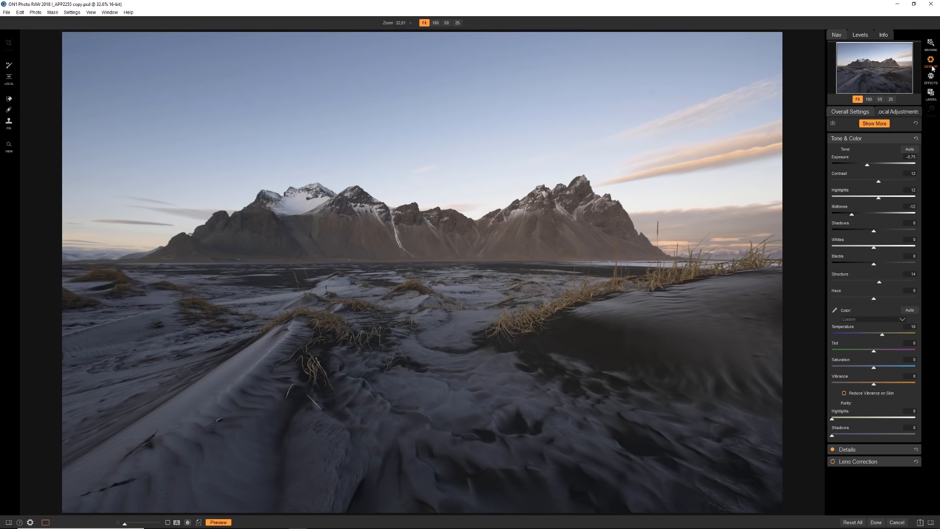
left_click_drag(868, 167, 865, 170)
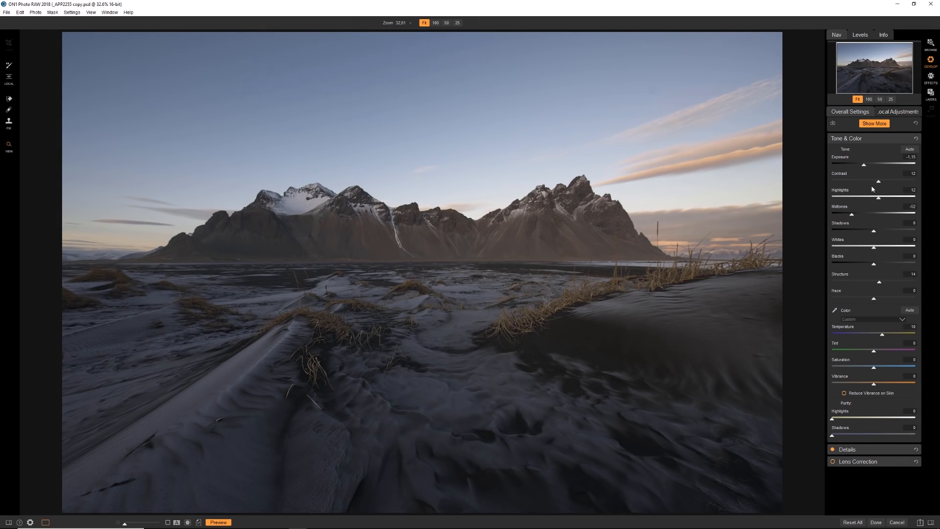
left_click_drag(852, 214, 843, 217)
Step: Add a second local adjustment with a linear gradient, rotated to darken the left side of the landscape, with a wide feather
left_click(9, 82)
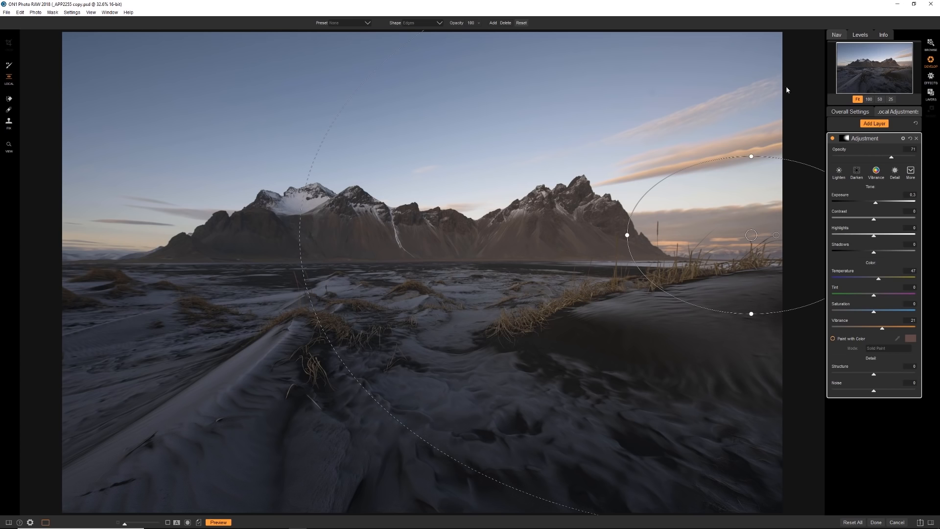
left_click(867, 122)
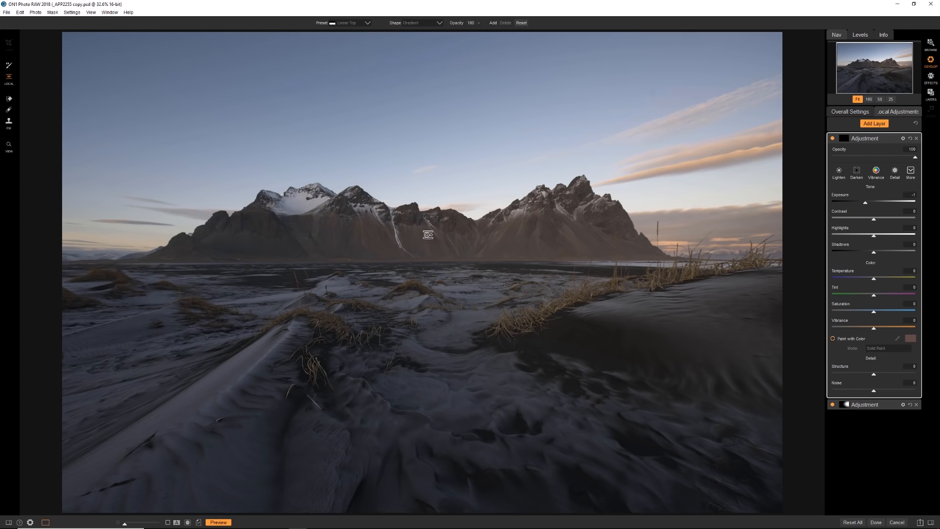
left_click(451, 241)
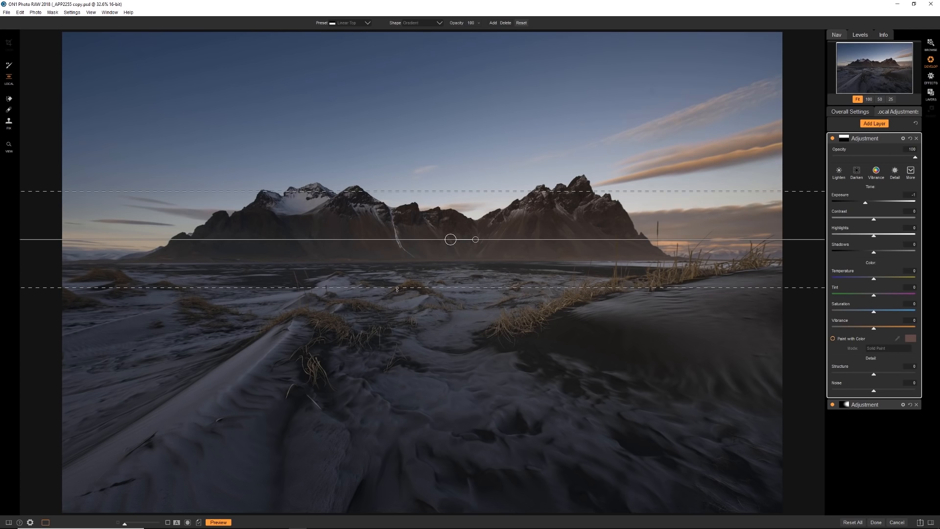
left_click_drag(475, 239, 445, 176)
left_click_drag(329, 249, 101, 253)
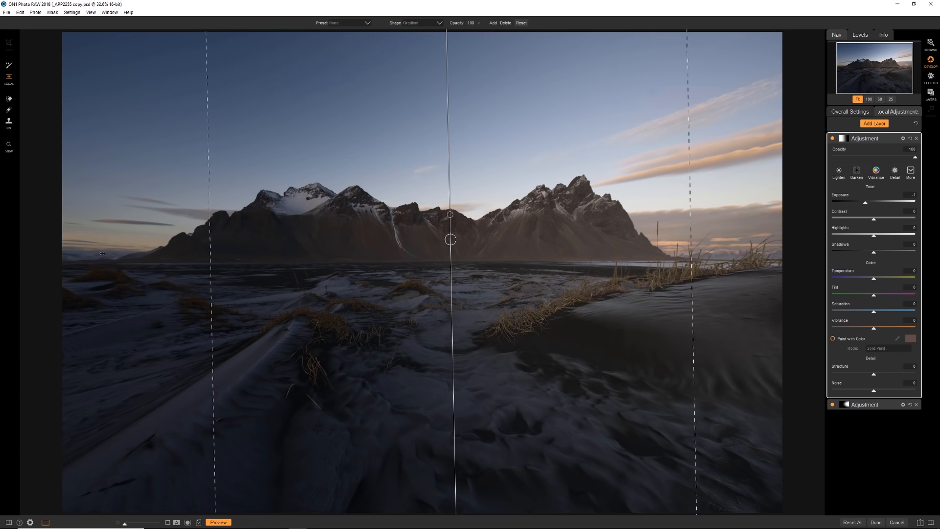
left_click_drag(449, 240, 292, 258)
Step: Set the linear gradient adjustment's exposure to -0.25 and opacity to about 70, and return to the layered composite
left_click_drag(866, 204, 873, 205)
left_click_drag(915, 156, 894, 167)
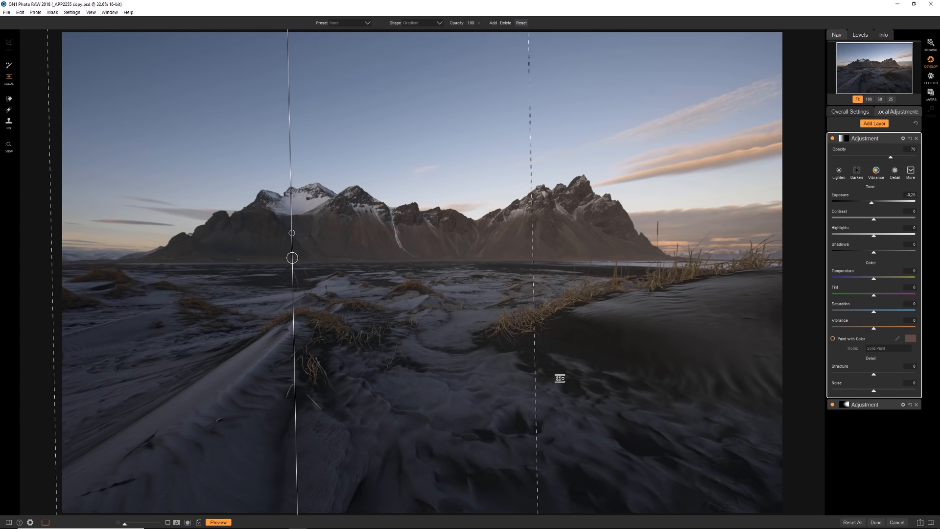
left_click(931, 98)
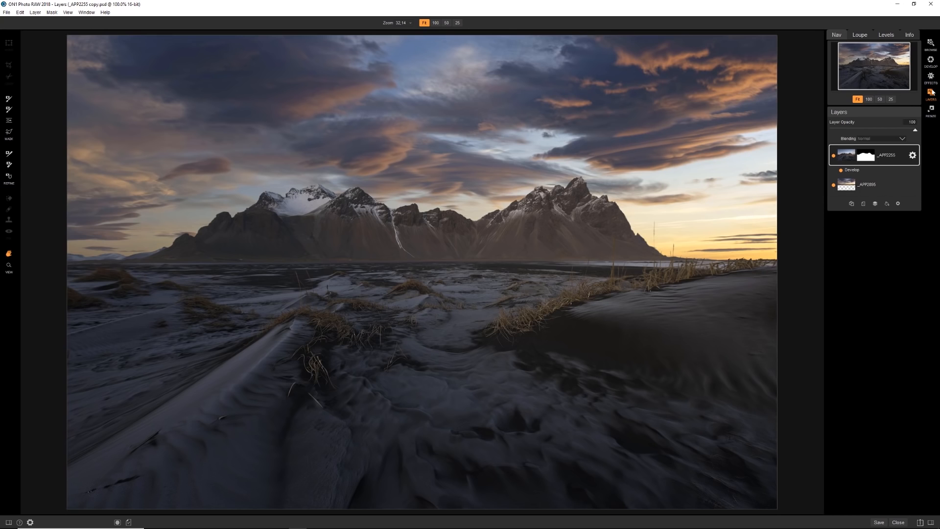
Step: Add a color fill layer over the composite using the Cooling preset with a deeper blue fill and opacity 6
left_click(887, 204)
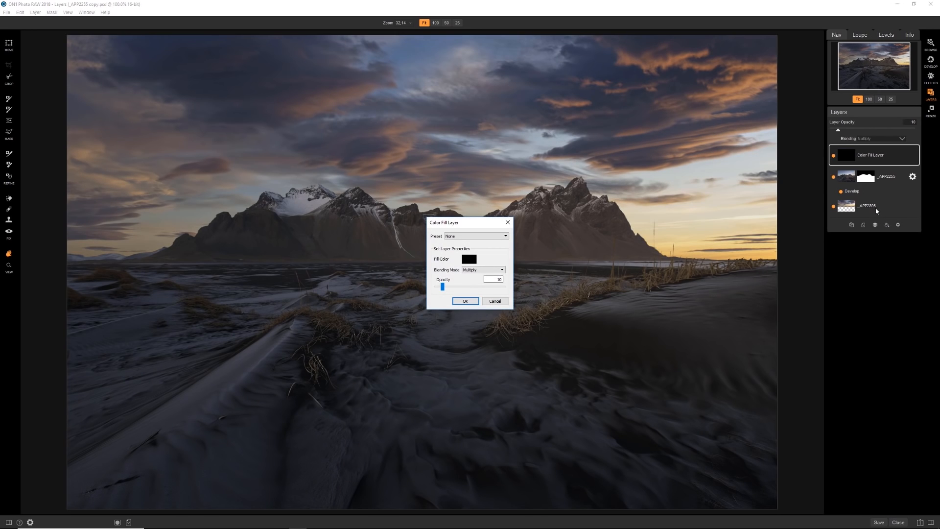
left_click(468, 236)
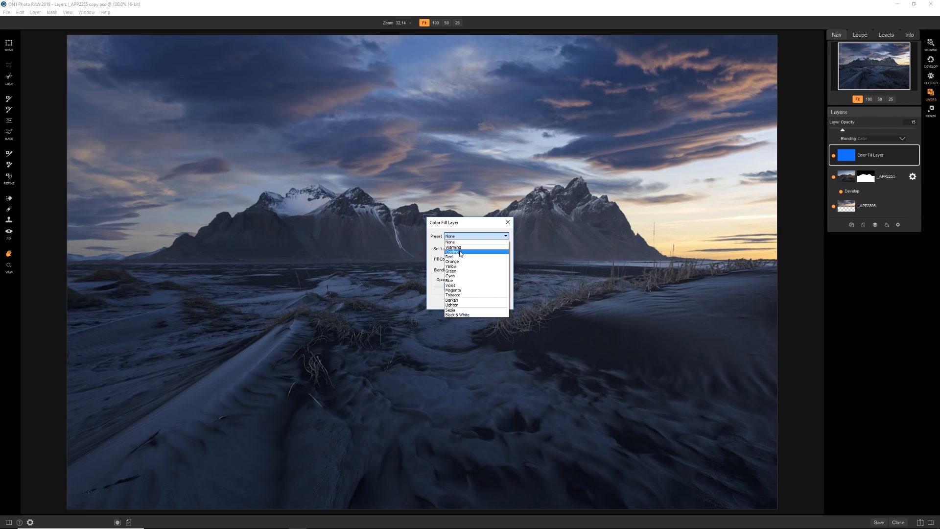
left_click(459, 250)
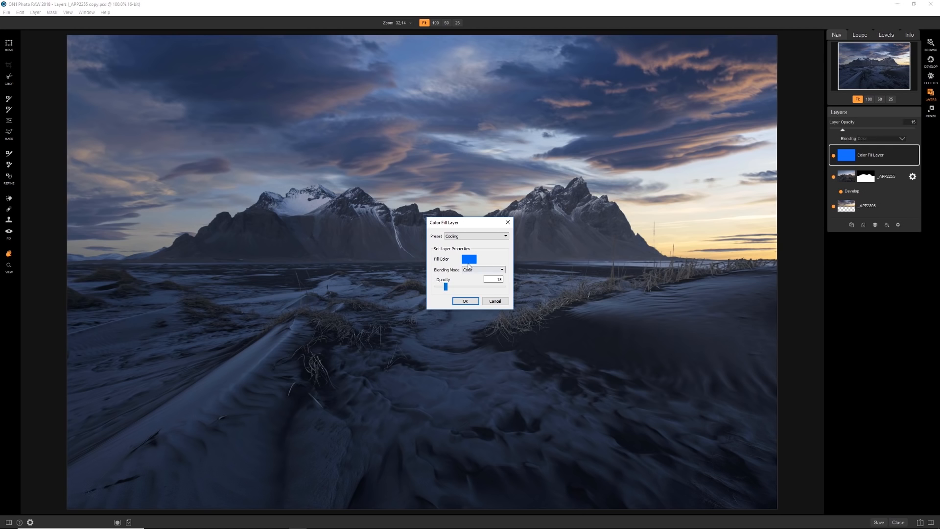
left_click(470, 260)
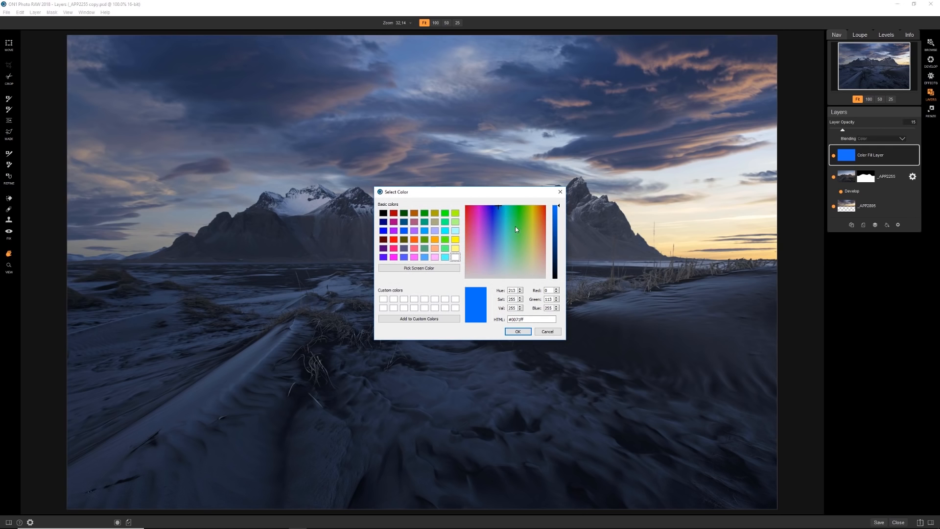
mouse_move(500, 215)
left_mouse_down()
mouse_move(510, 214)
mouse_move(492, 211)
left_mouse_up()
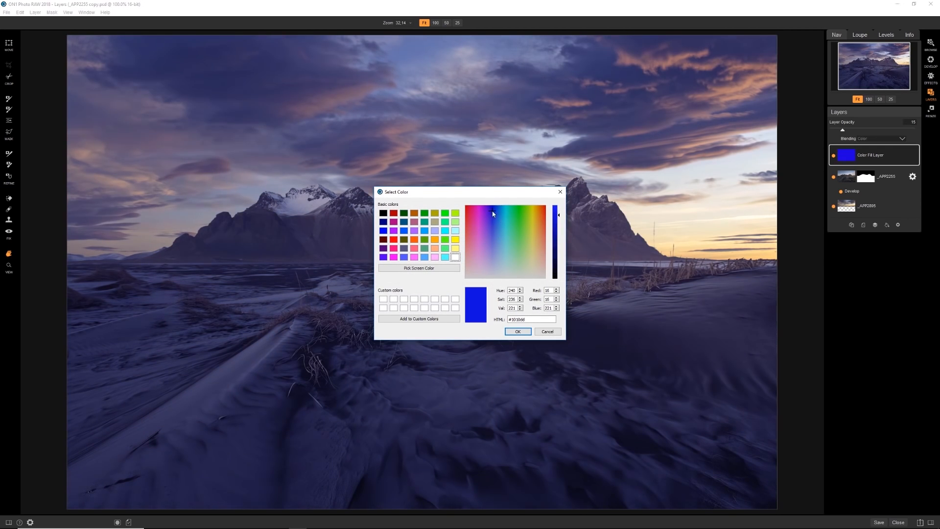
left_click(522, 331)
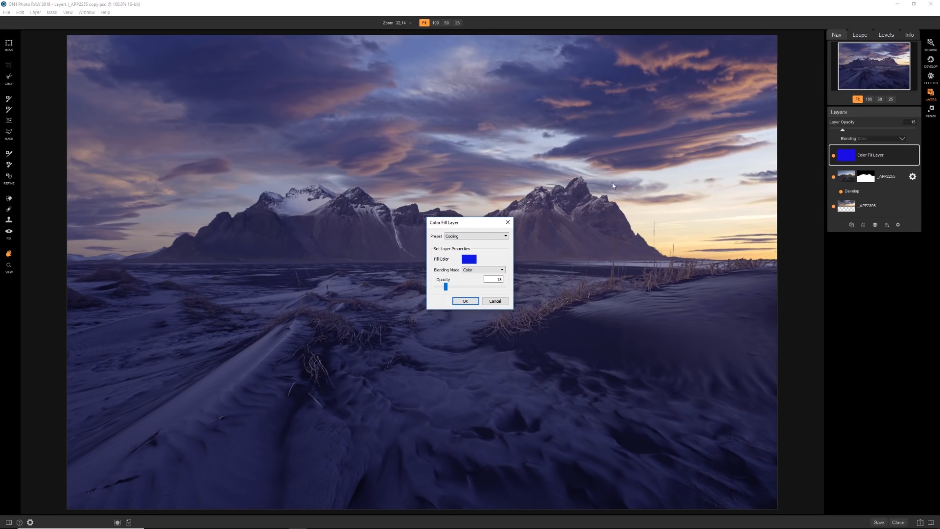
left_click_drag(448, 289, 442, 291)
left_click(465, 301)
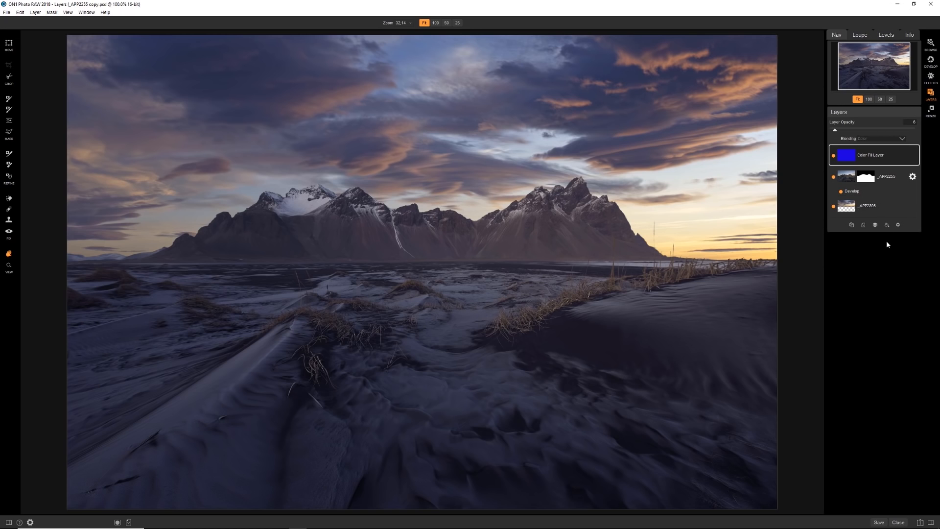
Step: Add a second color fill layer above the blue one using the Darken preset in Multiply mode at opacity 6
left_click(887, 224)
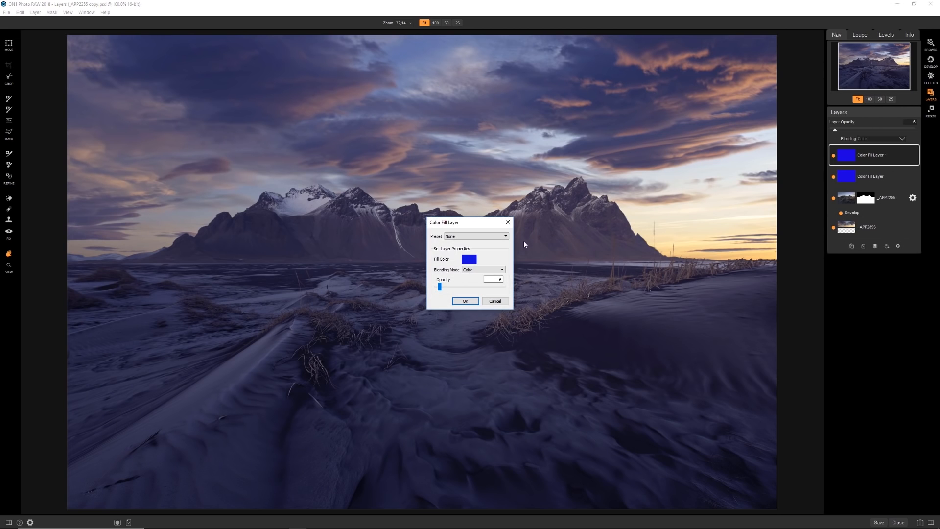
left_click(483, 237)
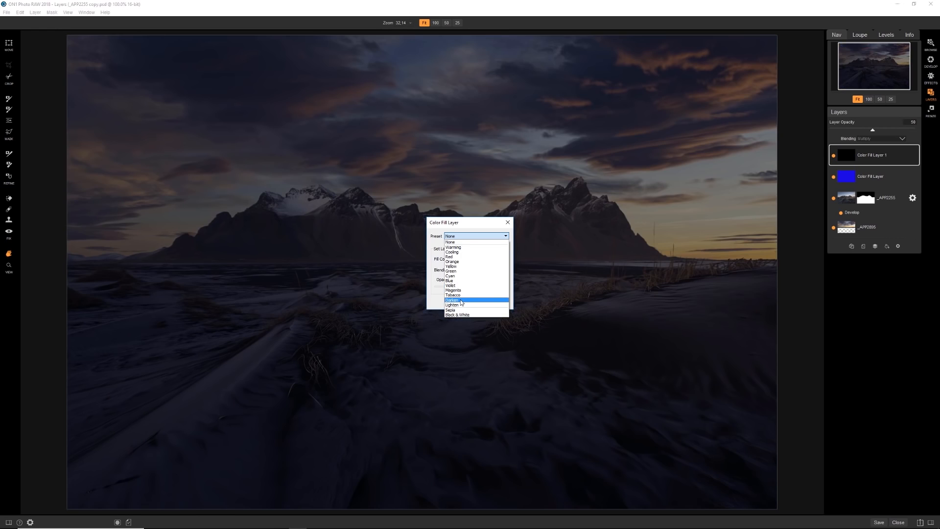
left_click(461, 301)
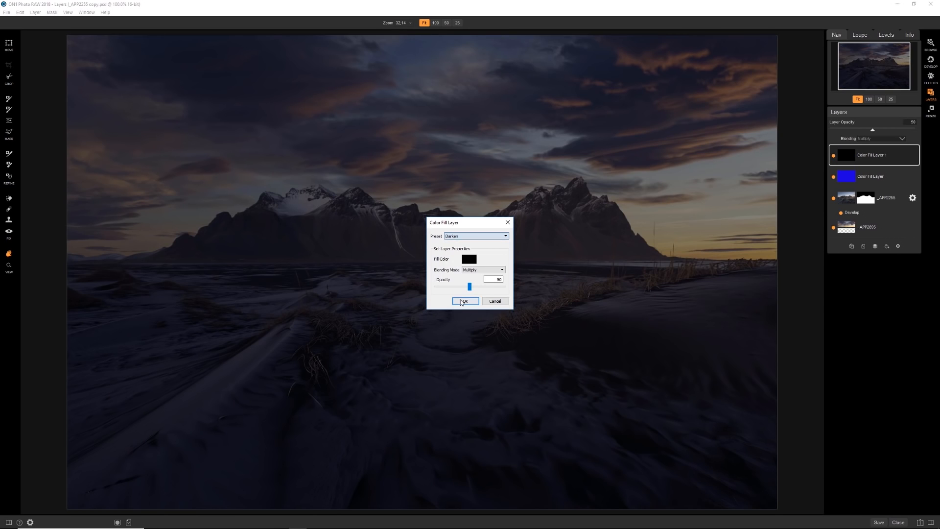
left_click_drag(470, 286, 440, 297)
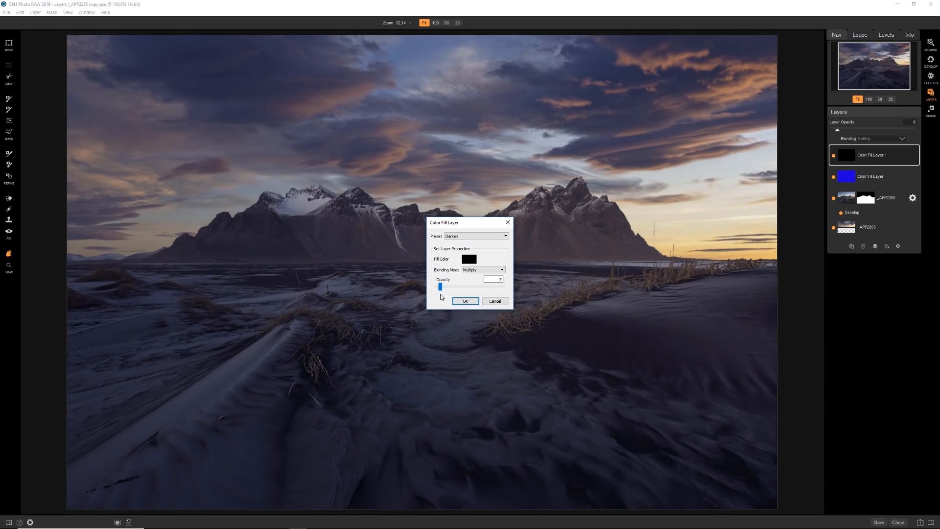
left_click(465, 301)
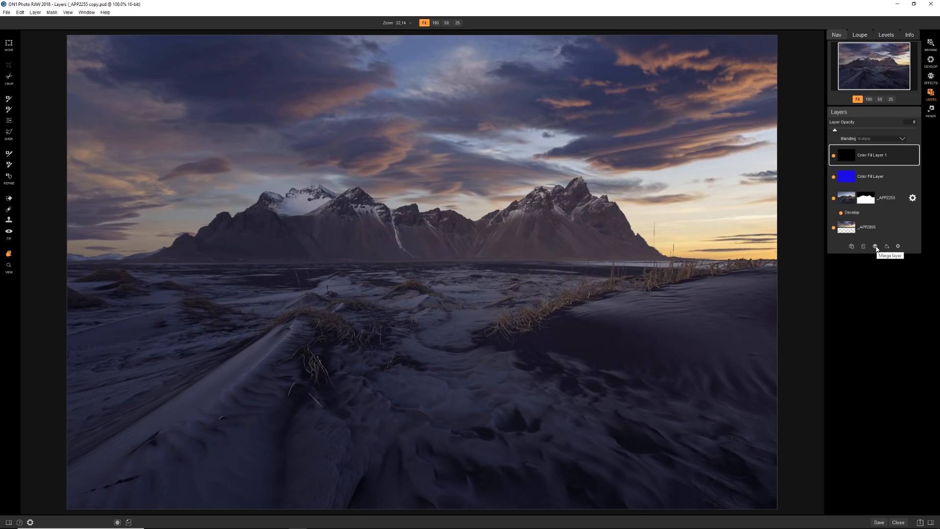
left_click(875, 203)
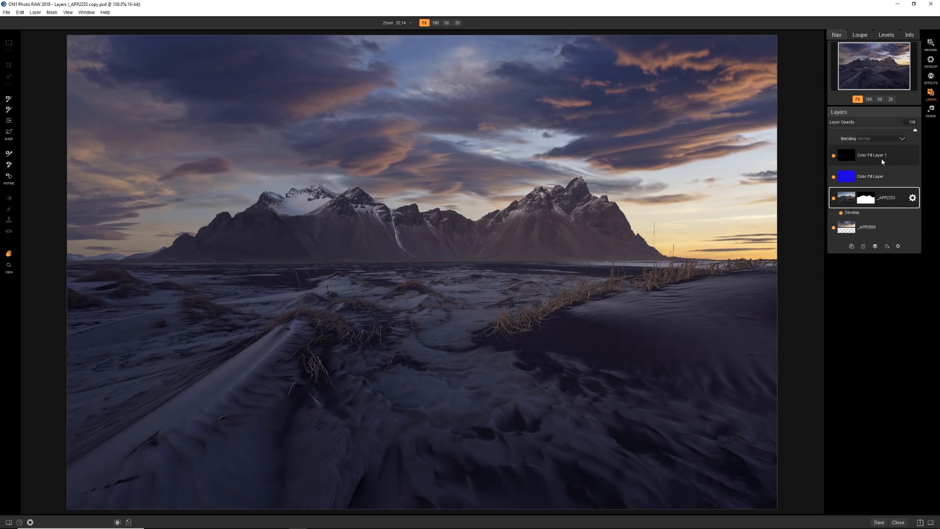
left_click(868, 163)
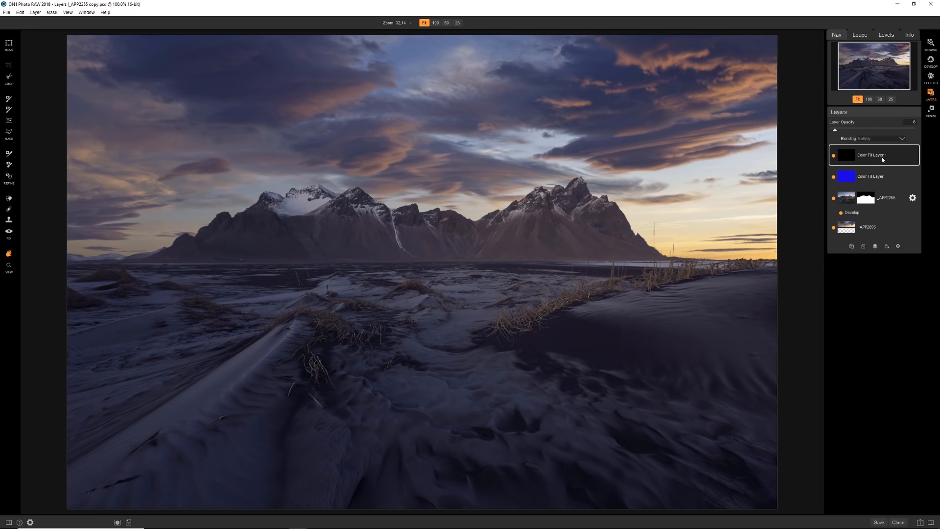
Step: Merge the two photo layers and both color fill layers into one and open the result for developing
left_click(874, 227, "shift")
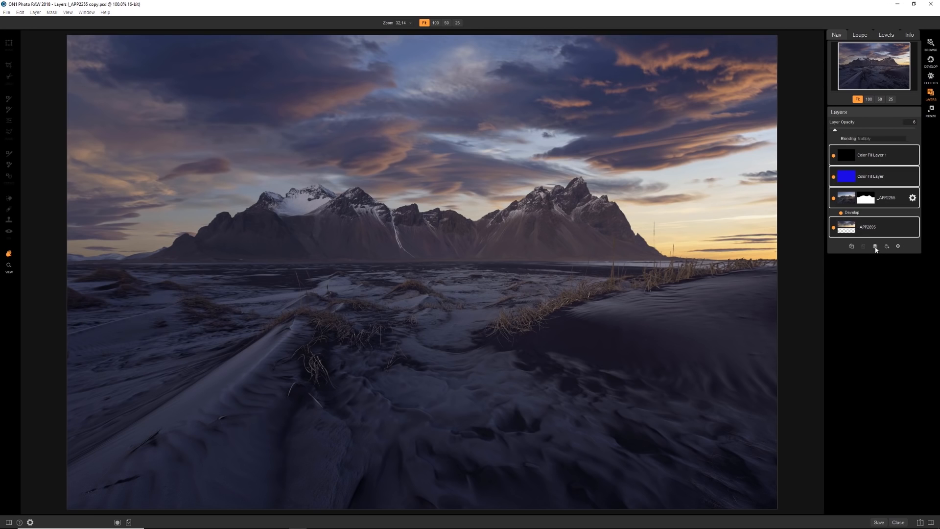
left_click(876, 246)
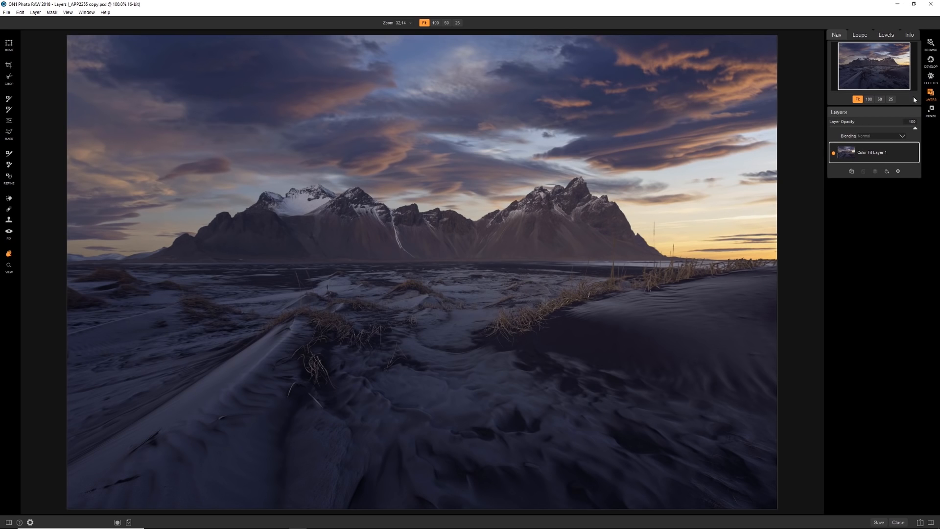
left_click(933, 66)
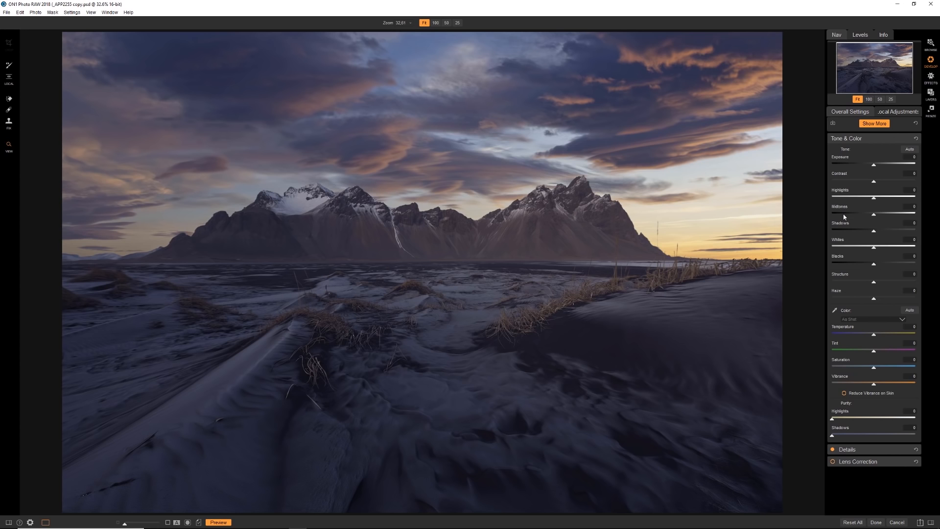
Step: Set exposure to 0.2, contrast to 11, highlights to 23 and whites to 4, and raise structure slightly
left_click_drag(874, 182, 876, 165)
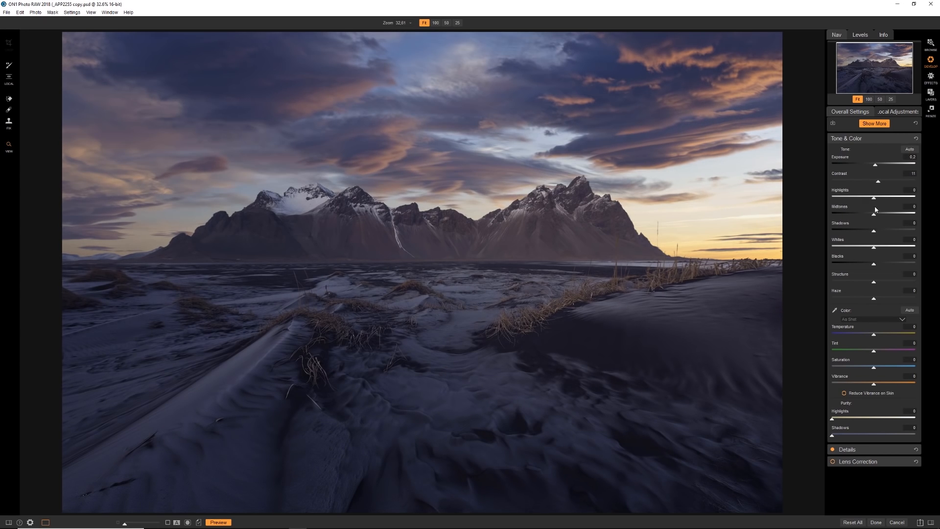
left_click_drag(874, 198, 883, 199)
left_click_drag(875, 249, 876, 248)
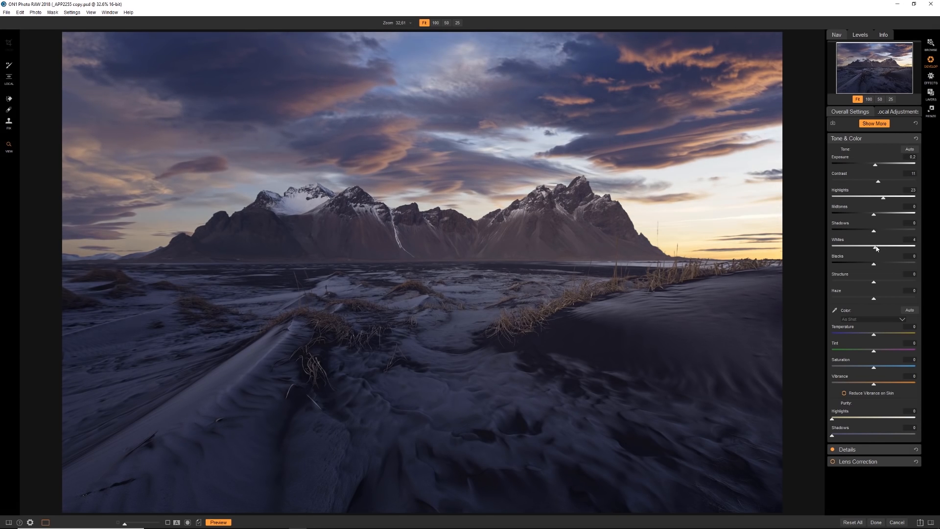
left_click_drag(874, 285, 879, 279)
Step: Add a Dynamic Contrast effect filter with a luminosity mask and reduce its opacity to 25
left_click(931, 78)
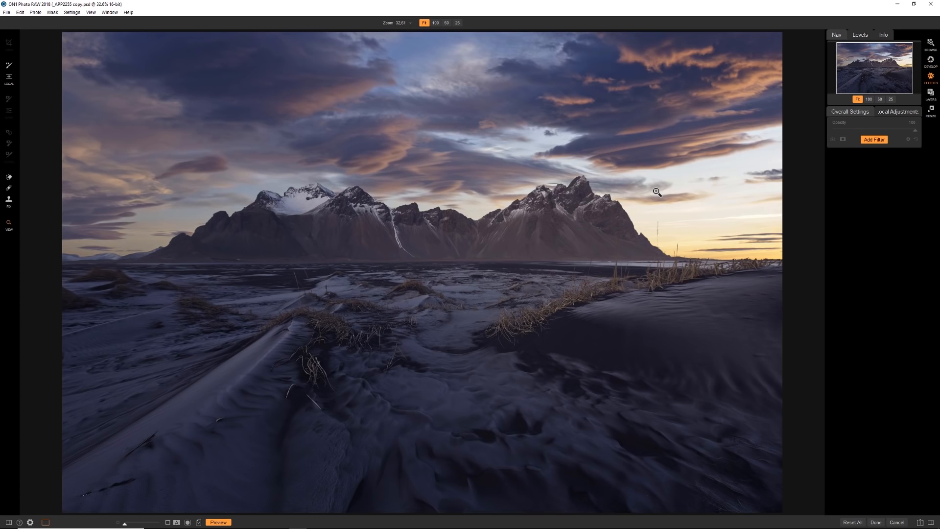
left_click(871, 141)
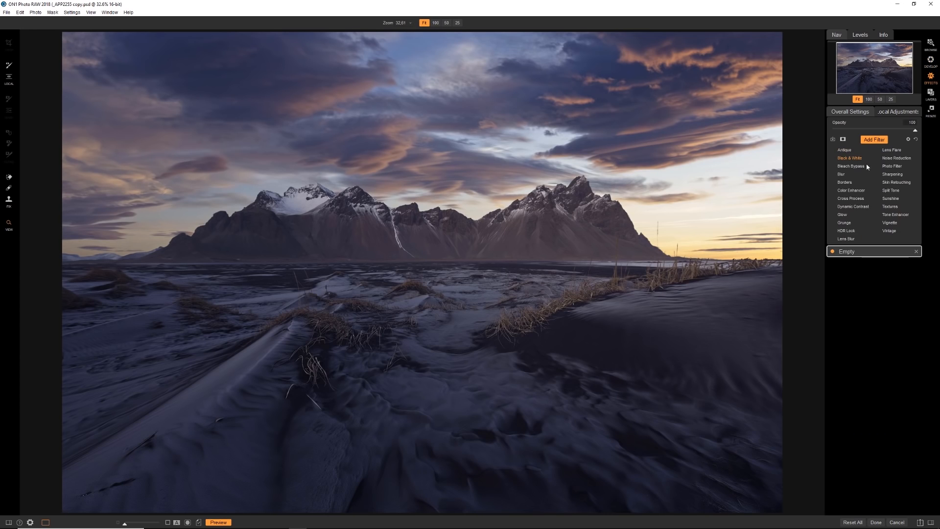
left_click(859, 206)
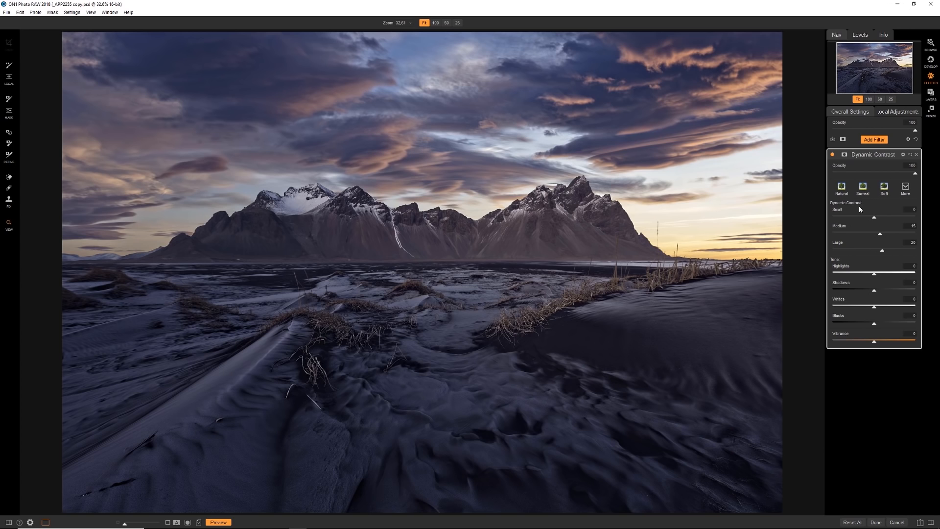
left_click(844, 154)
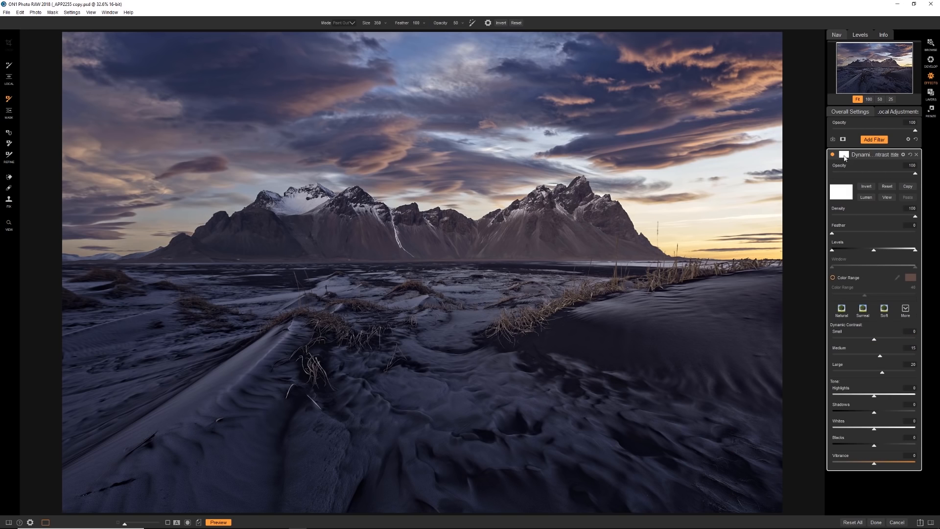
left_click(865, 198)
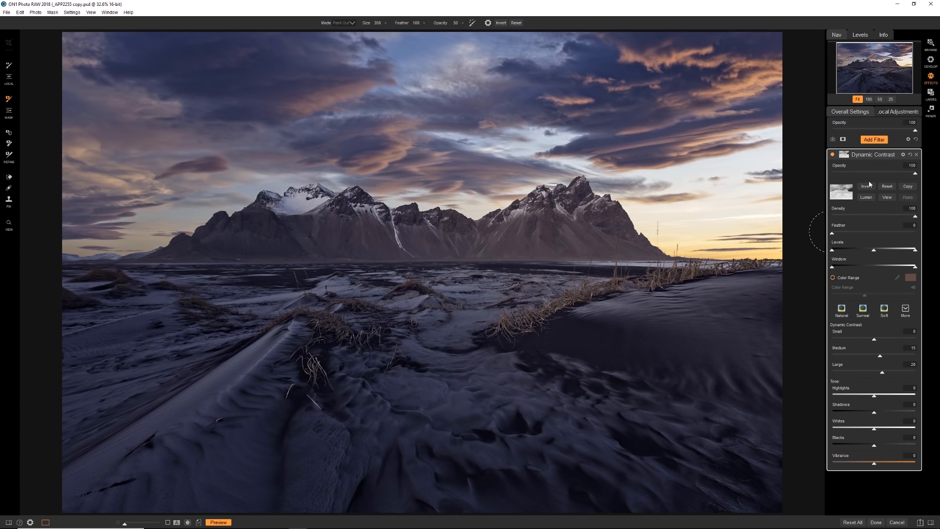
left_click_drag(872, 174, 859, 175)
Step: Add a Sunshine filter using the Glow preset and set its glow amount to 40
left_click(874, 141)
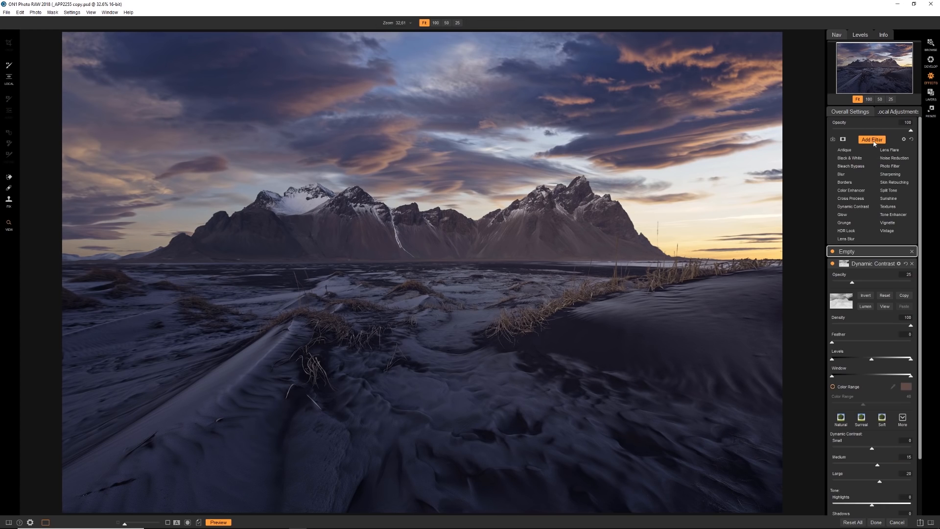
left_click(888, 198)
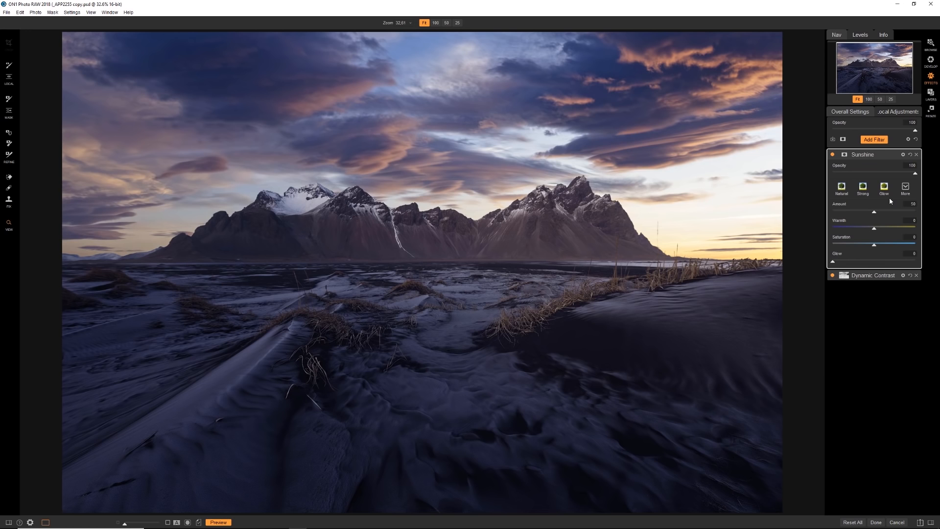
left_click(883, 189)
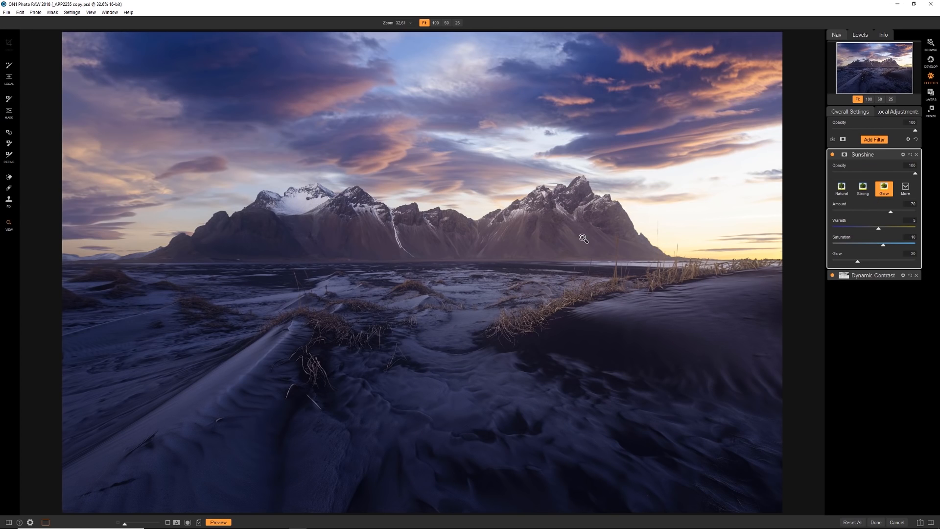
left_click_drag(857, 261, 873, 262)
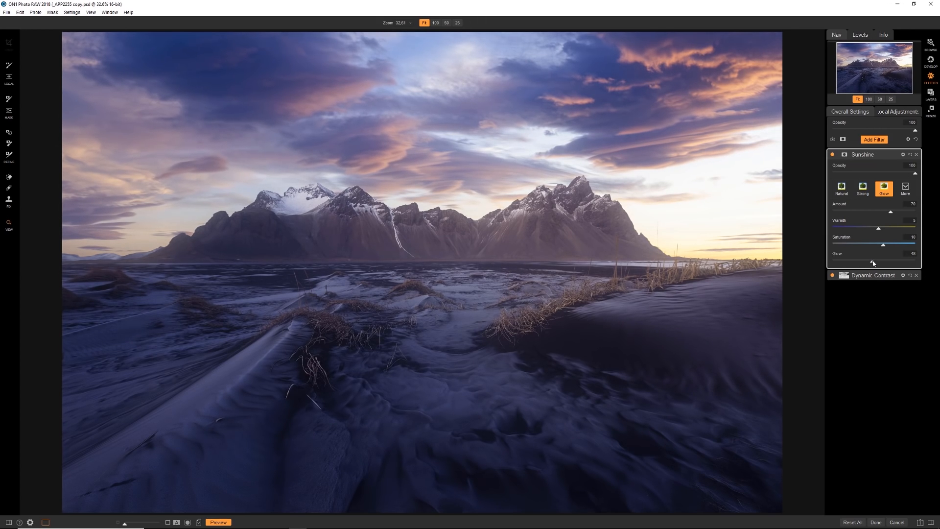
Step: Mask the Sunshine filter with an inverted linear gradient that fades out across the foreground, and set its opacity to about 66
left_click(844, 154)
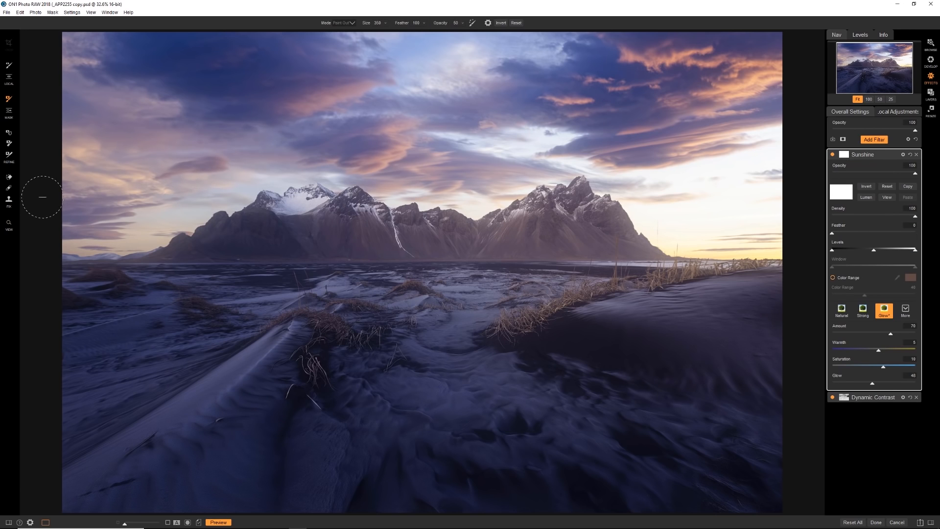
left_click(9, 110)
left_click_drag(433, 179, 450, 254)
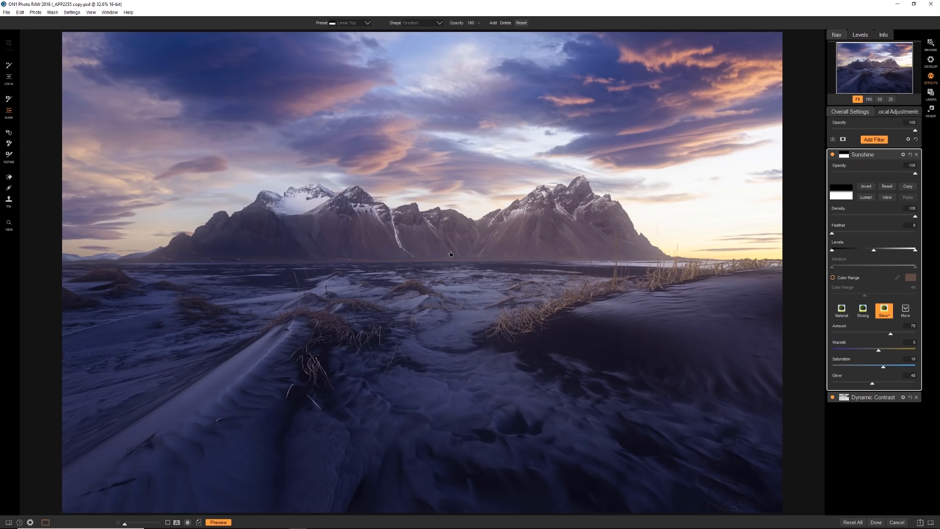
left_click(866, 188)
left_click_drag(450, 252, 450, 302)
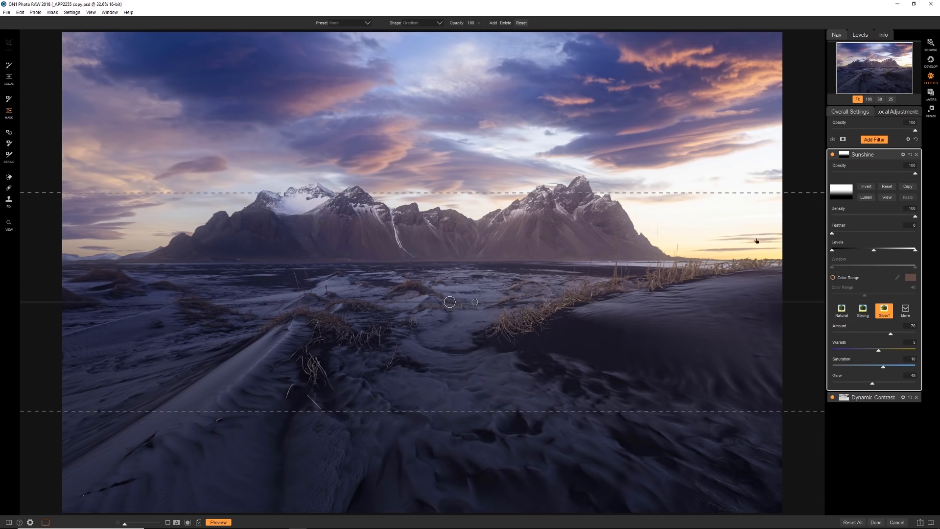
left_click_drag(894, 175, 883, 179)
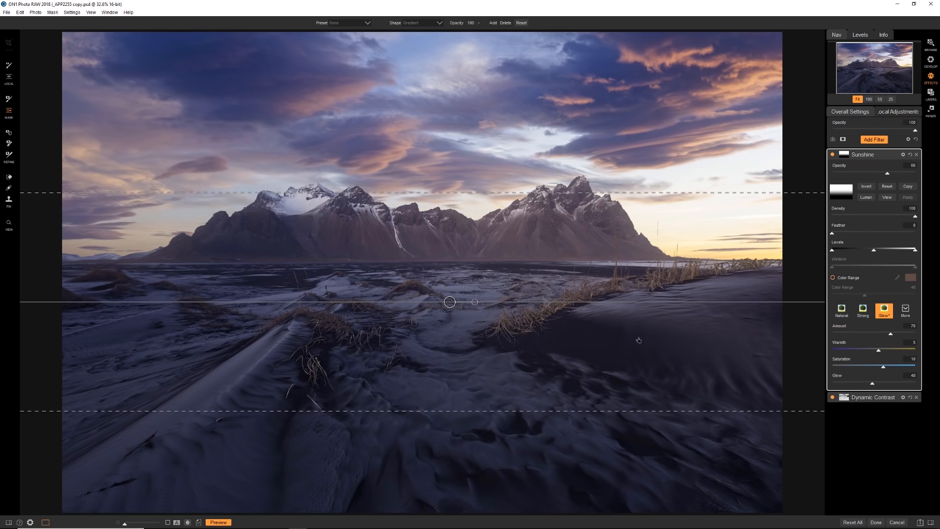
Step: Add a Vignette filter using the Subtle preset
left_click(877, 141)
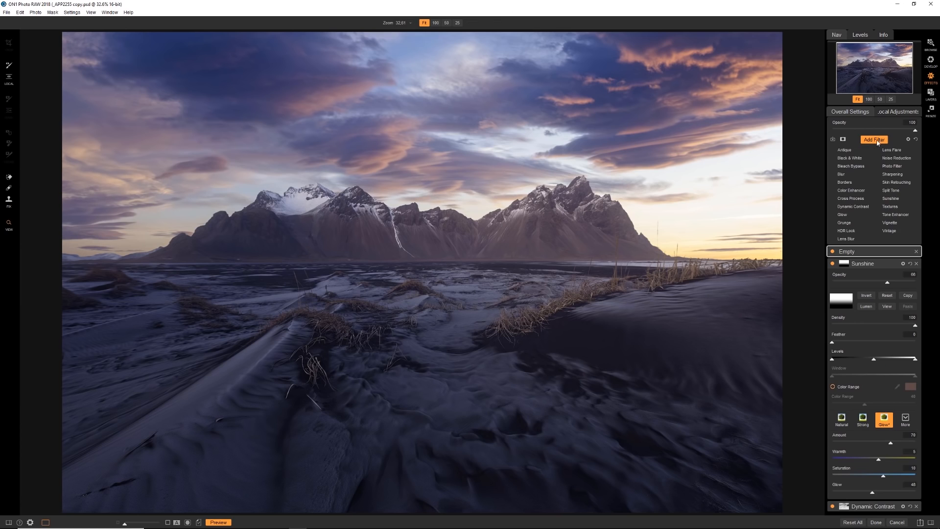
left_click(889, 223)
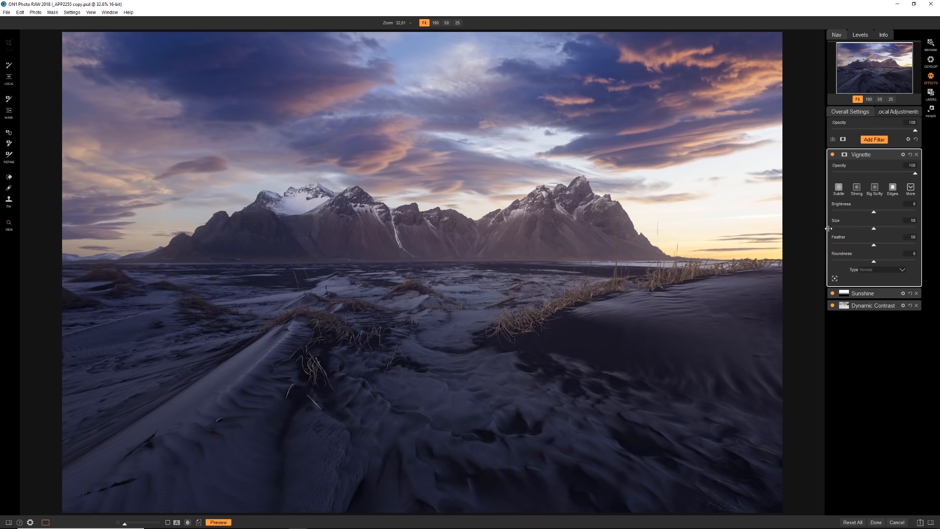
left_click(838, 188)
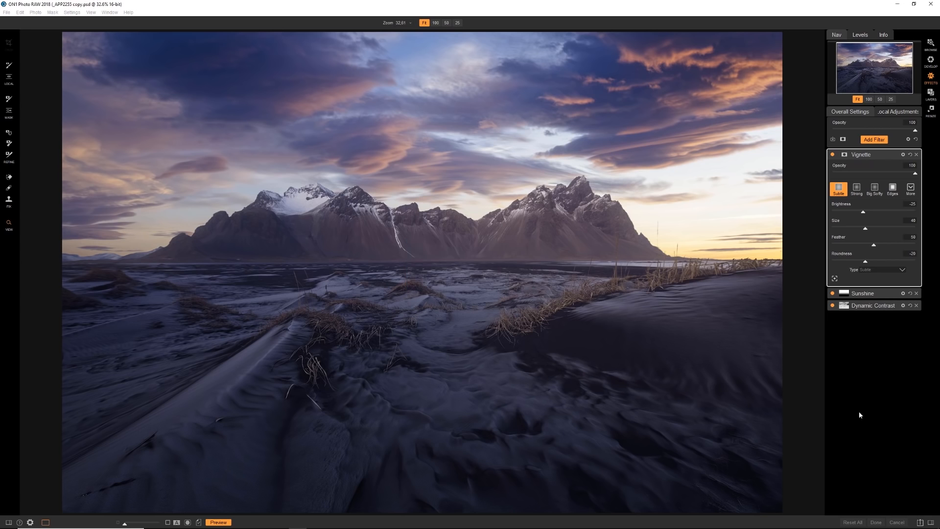
Step: Return to browsing with the composite left open and add the original _APP2255.NEF and _APP2895.NEF photos to it as layers
left_click(931, 49)
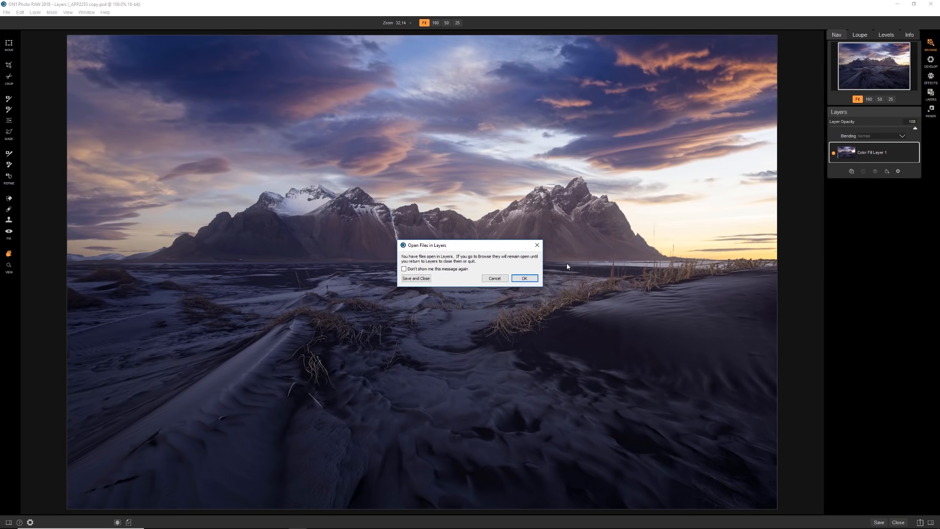
left_click(527, 278)
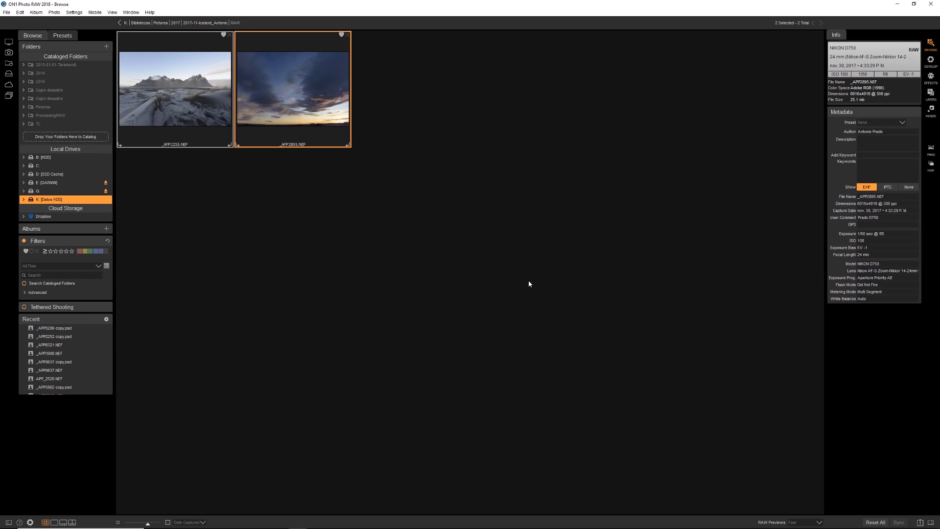
left_click(210, 107)
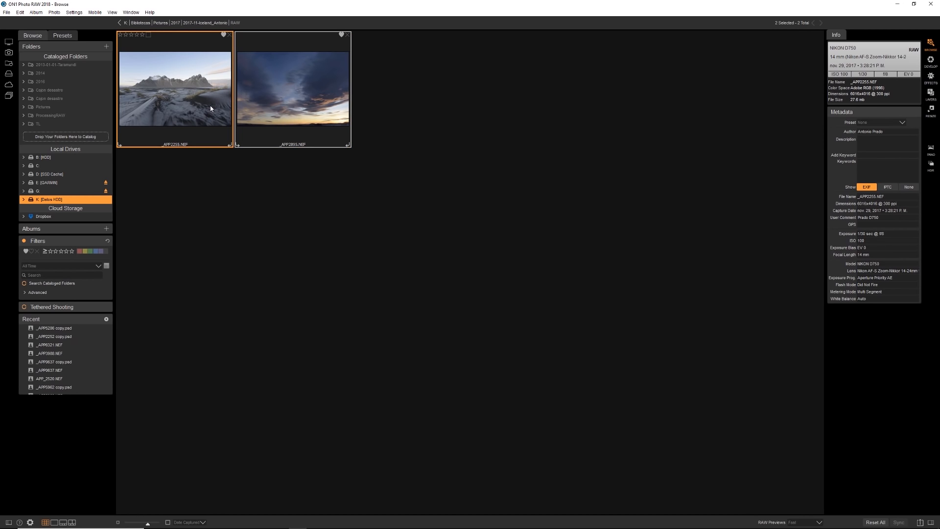
double_click(211, 108)
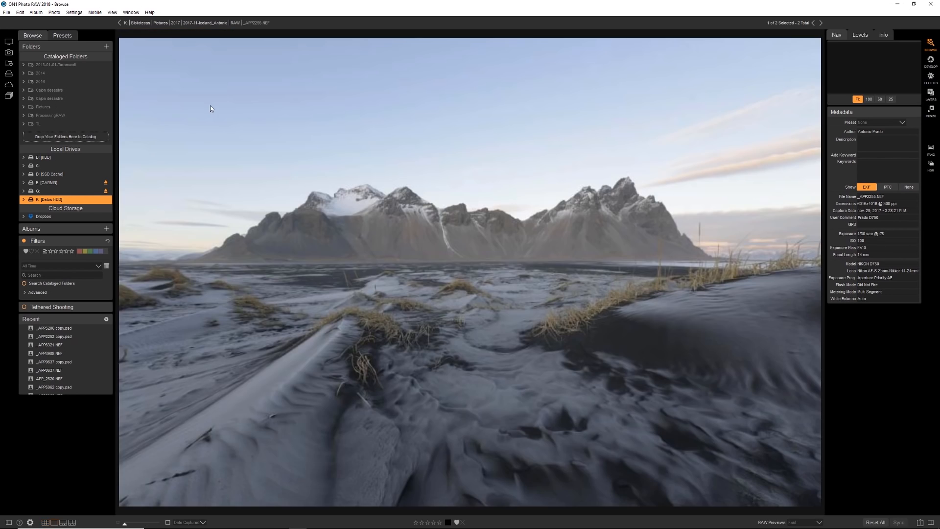
left_click(930, 95)
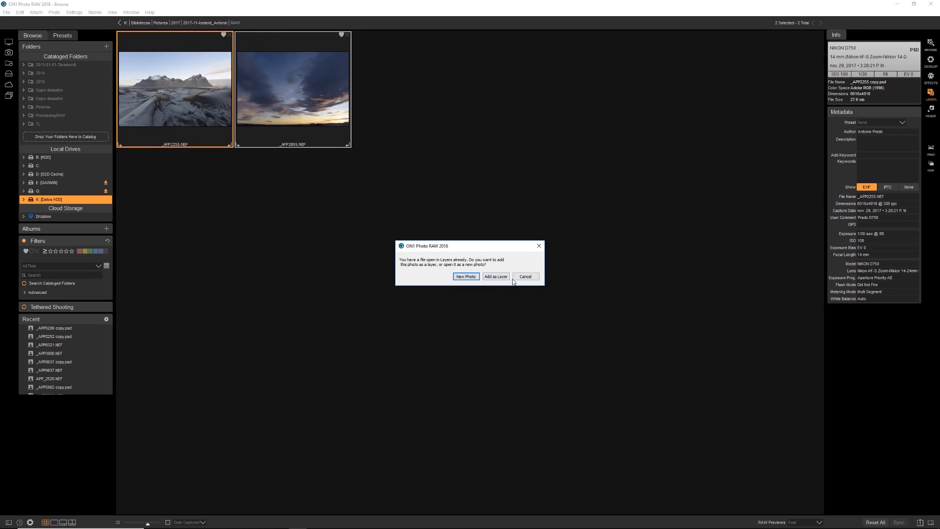
left_click(502, 279)
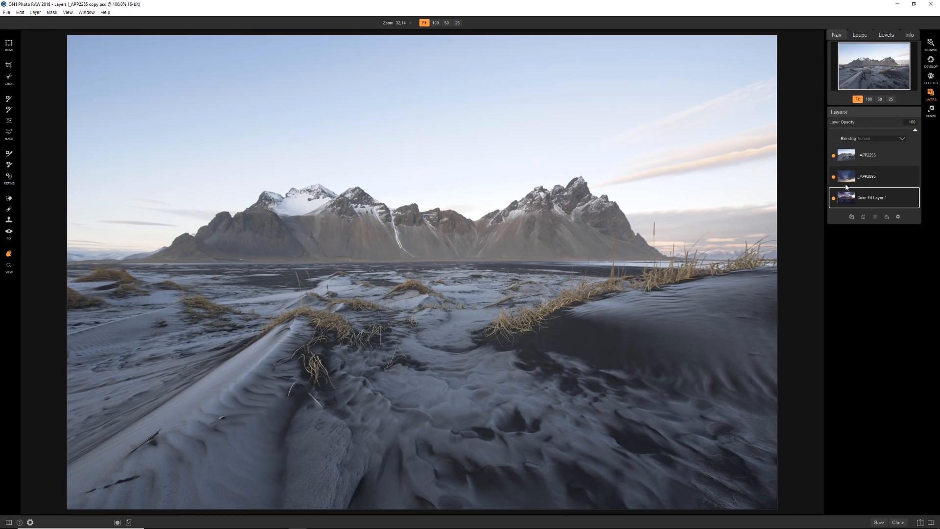
Step: Hide the original sky layer and repeatedly toggle the original landscape layer's visibility to compare it with the finished composite
left_click(834, 179)
left_click(834, 156)
left_click(834, 156)
left_click(834, 157)
left_click(834, 157)
left_click(835, 157)
left_click(834, 157)
left_click(834, 156)
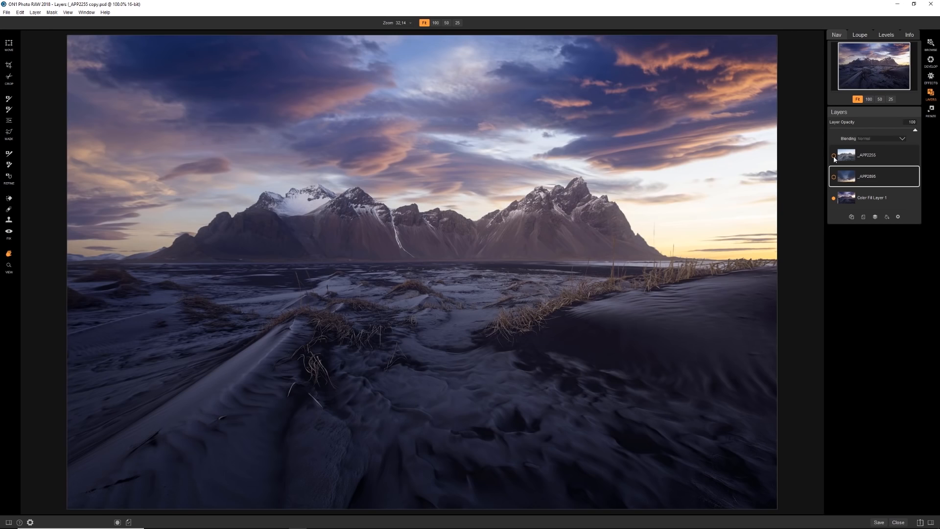
left_click(834, 157)
left_click(834, 157)
left_click(834, 157)
left_click(835, 157)
left_click(834, 157)
left_click(834, 157)
left_click(868, 99)
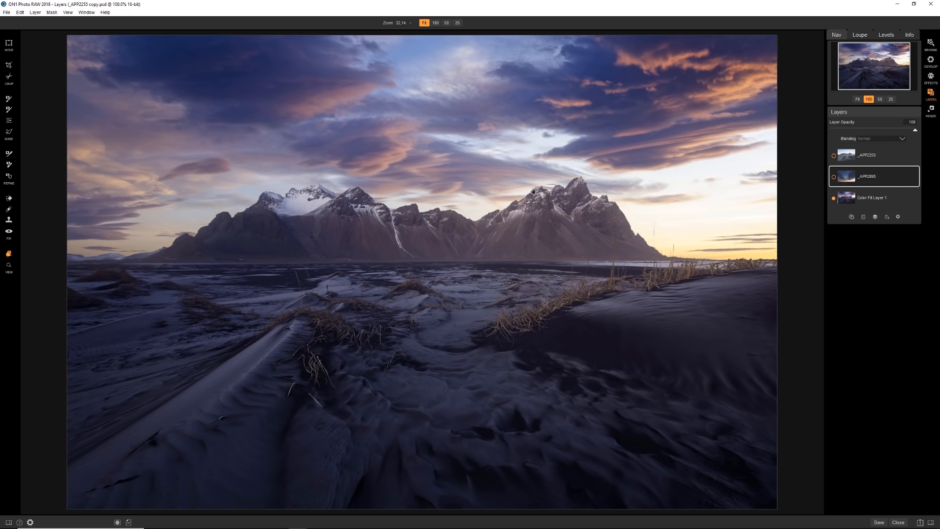
left_click(834, 156)
left_click(833, 156)
left_click(834, 155)
left_click(833, 155)
left_click(833, 155)
left_click(834, 156)
left_click(833, 155)
left_click(833, 156)
left_click(833, 156)
left_click(834, 156)
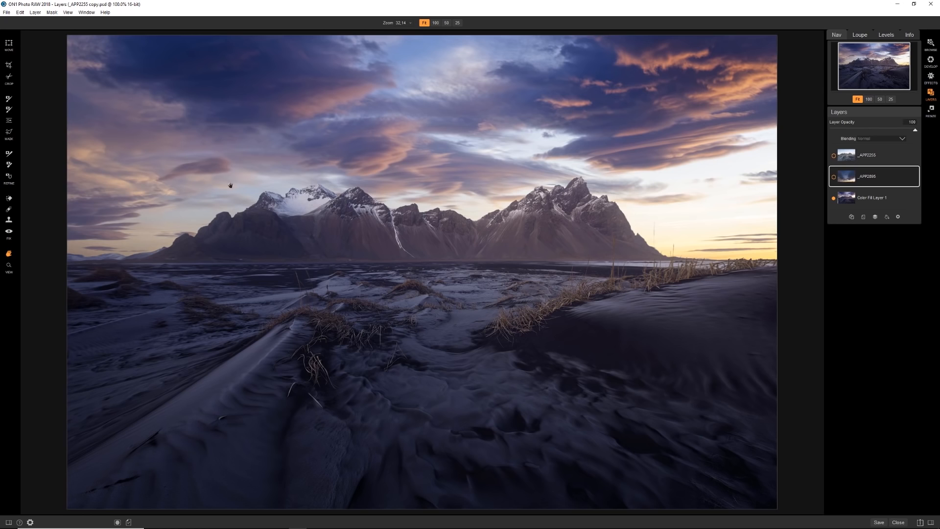